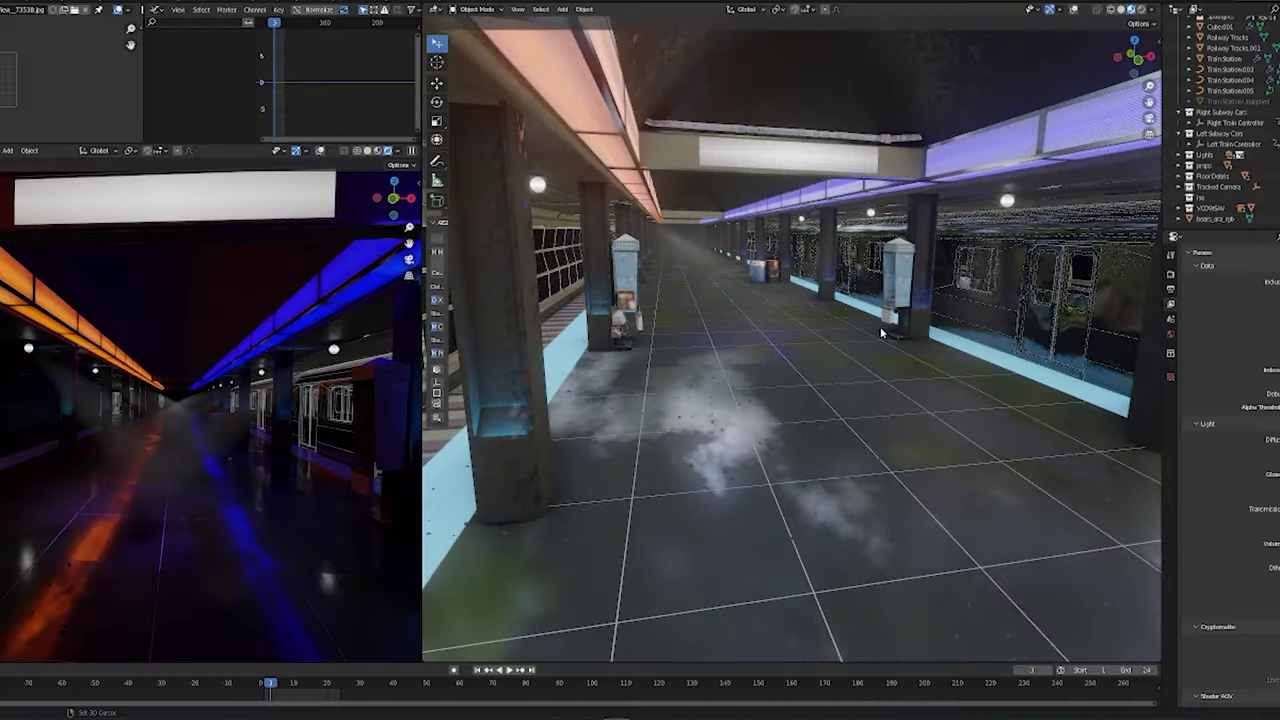
middle_drag(880, 333, 847, 385)
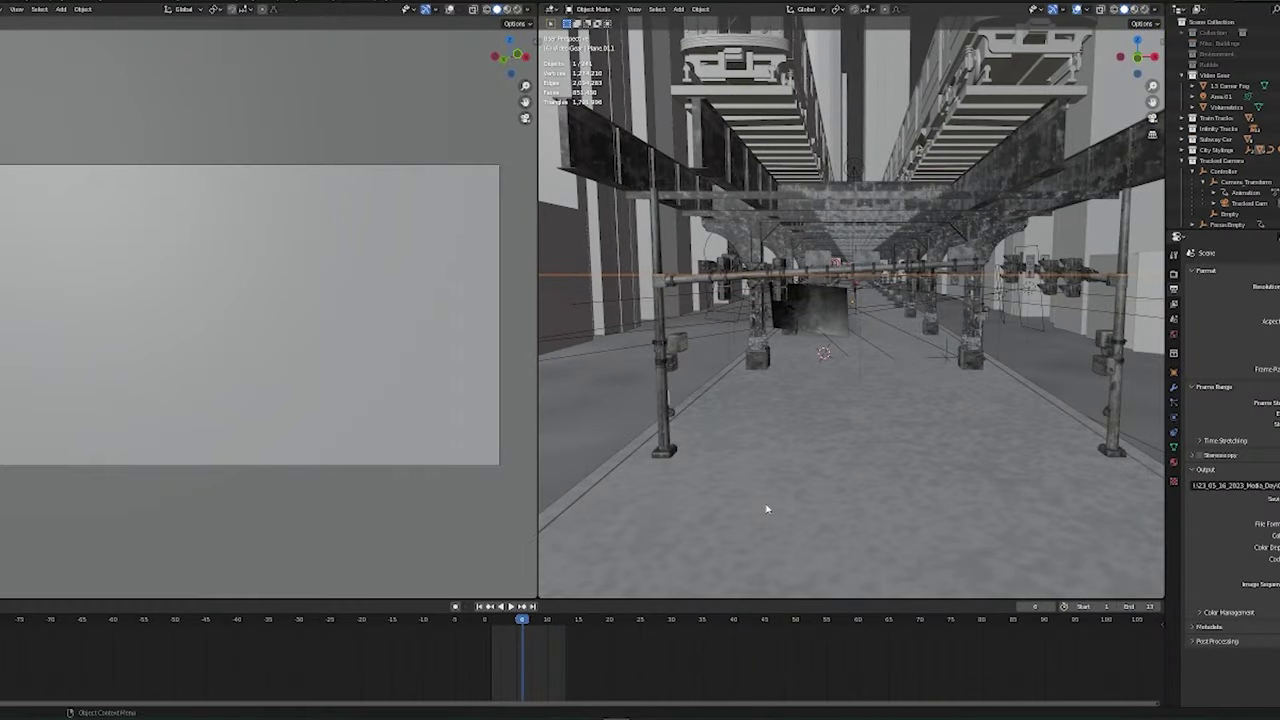
scroll(780, 514, down, 7)
middle_drag(768, 509, 823, 492)
scroll(824, 493, down, 4)
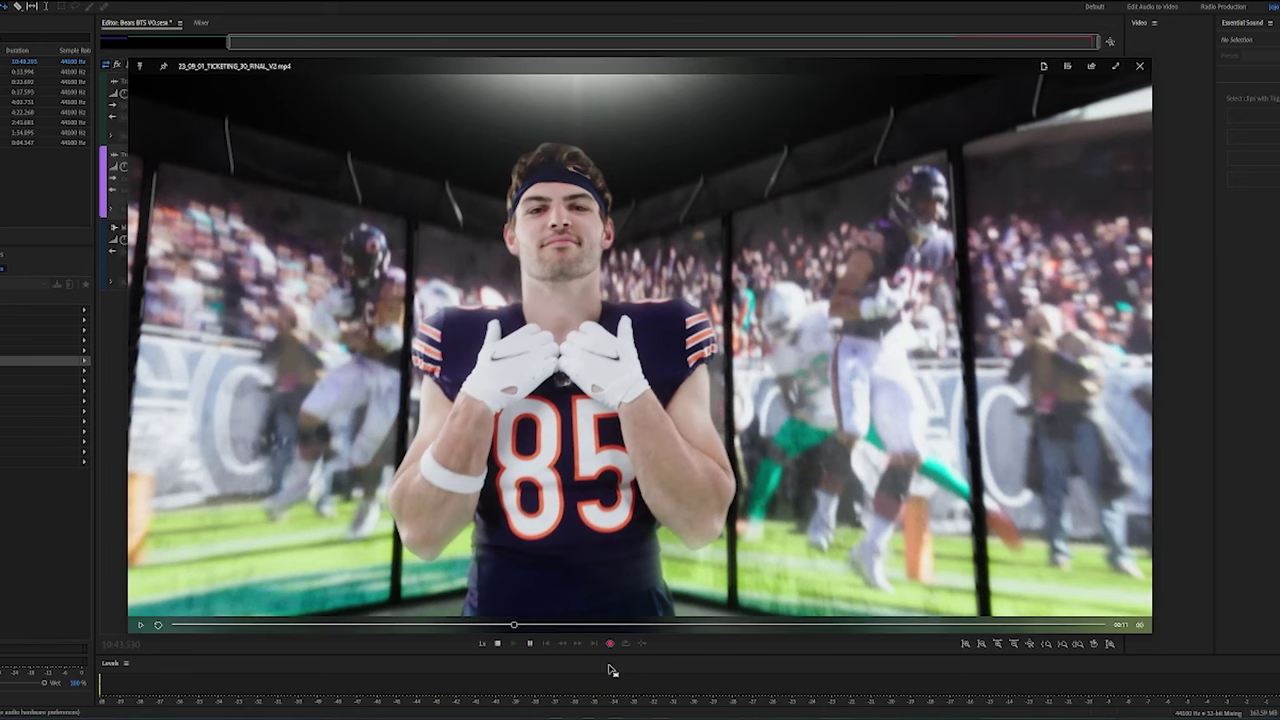
drag(517, 628, 527, 626)
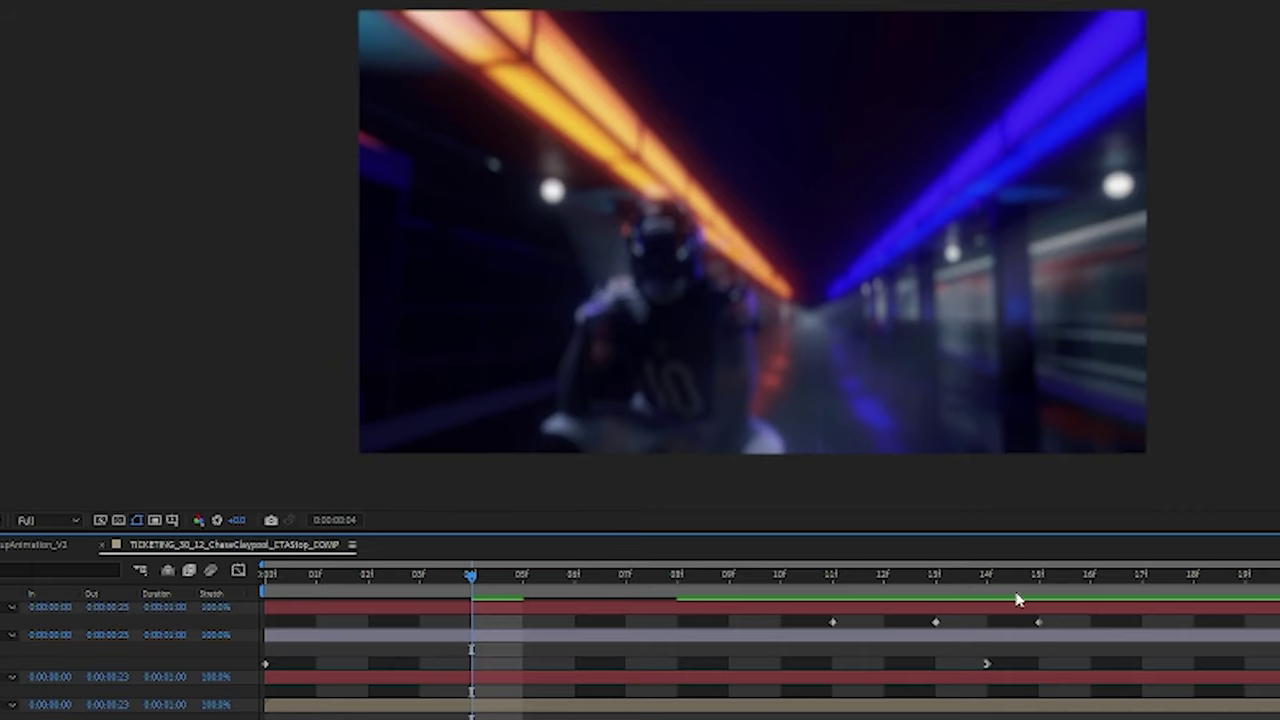
click(1119, 504)
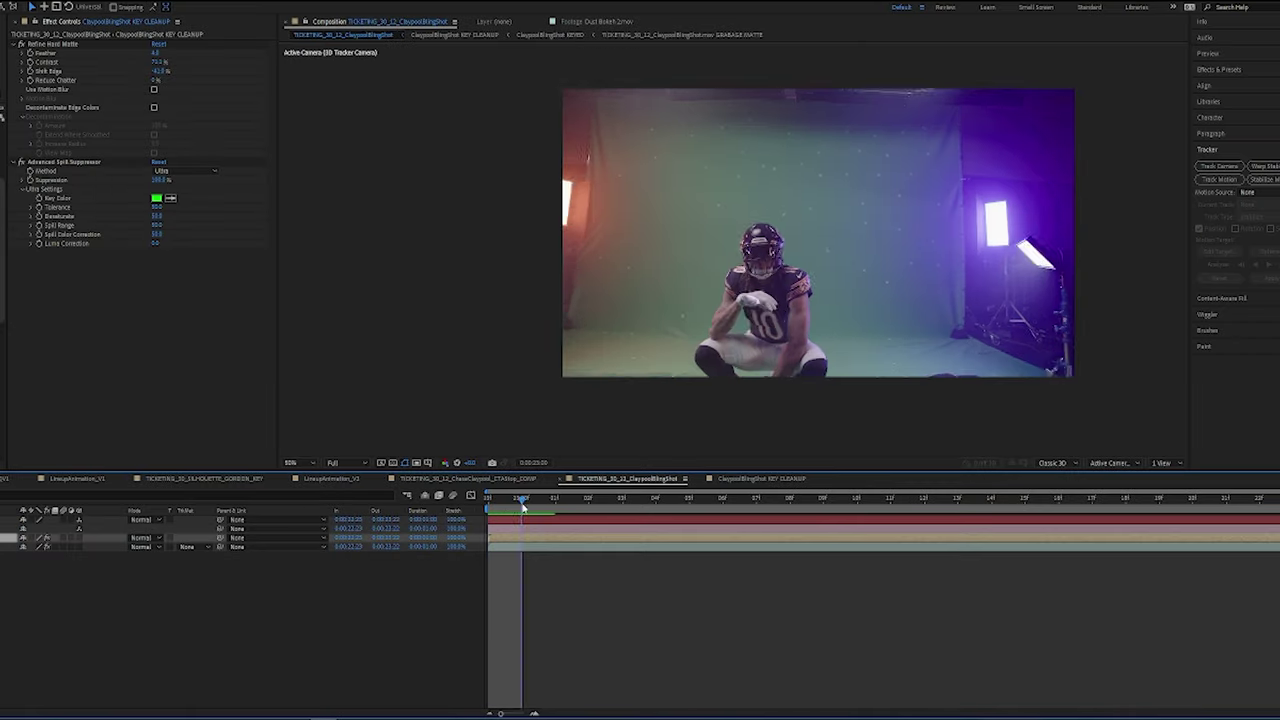
- Enlarge the composition viewer and play through the original green-screen shot of the crouching player
key(/)
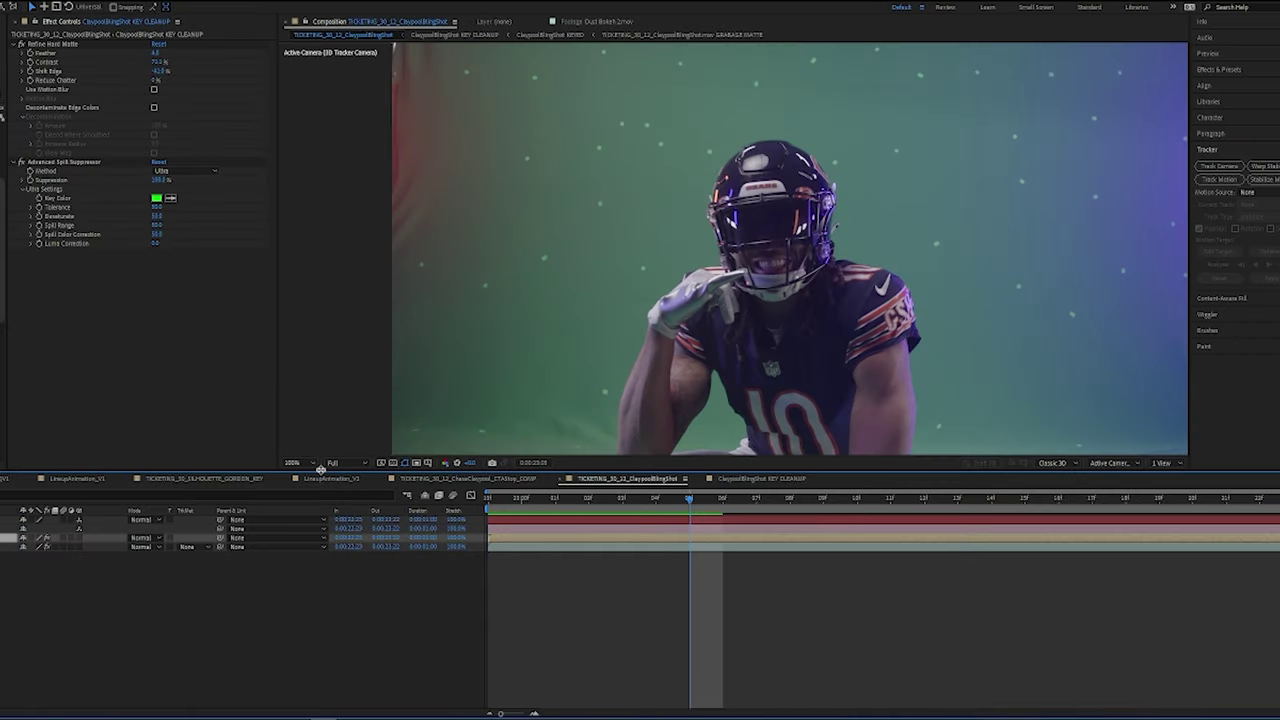
drag(320, 468, 324, 582)
scroll(660, 417, down, 2)
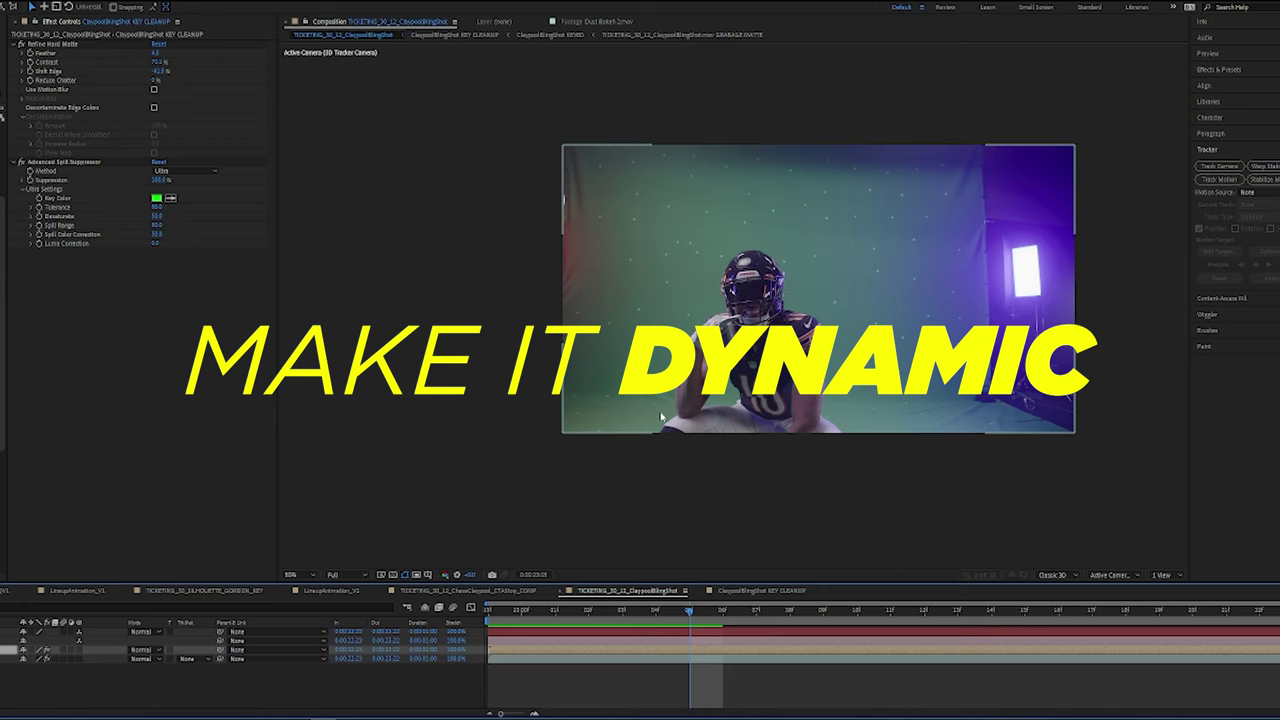
key(/)
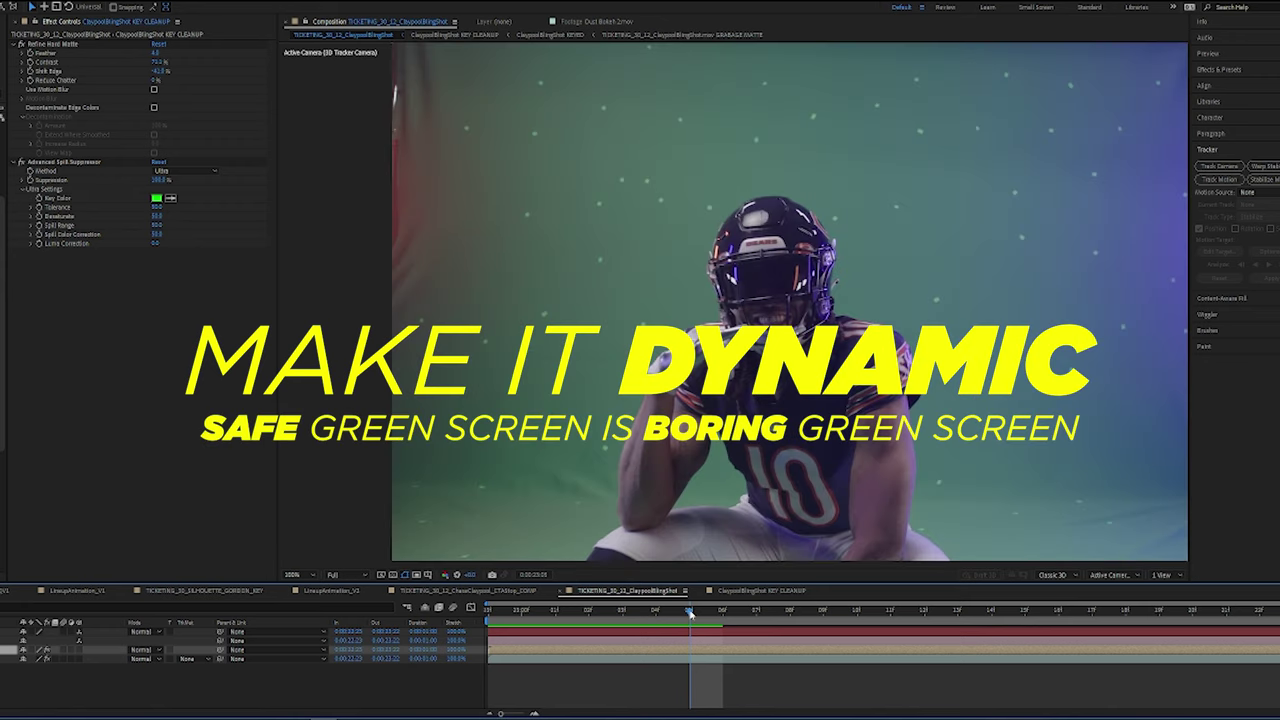
scroll(1013, 292, down, 2)
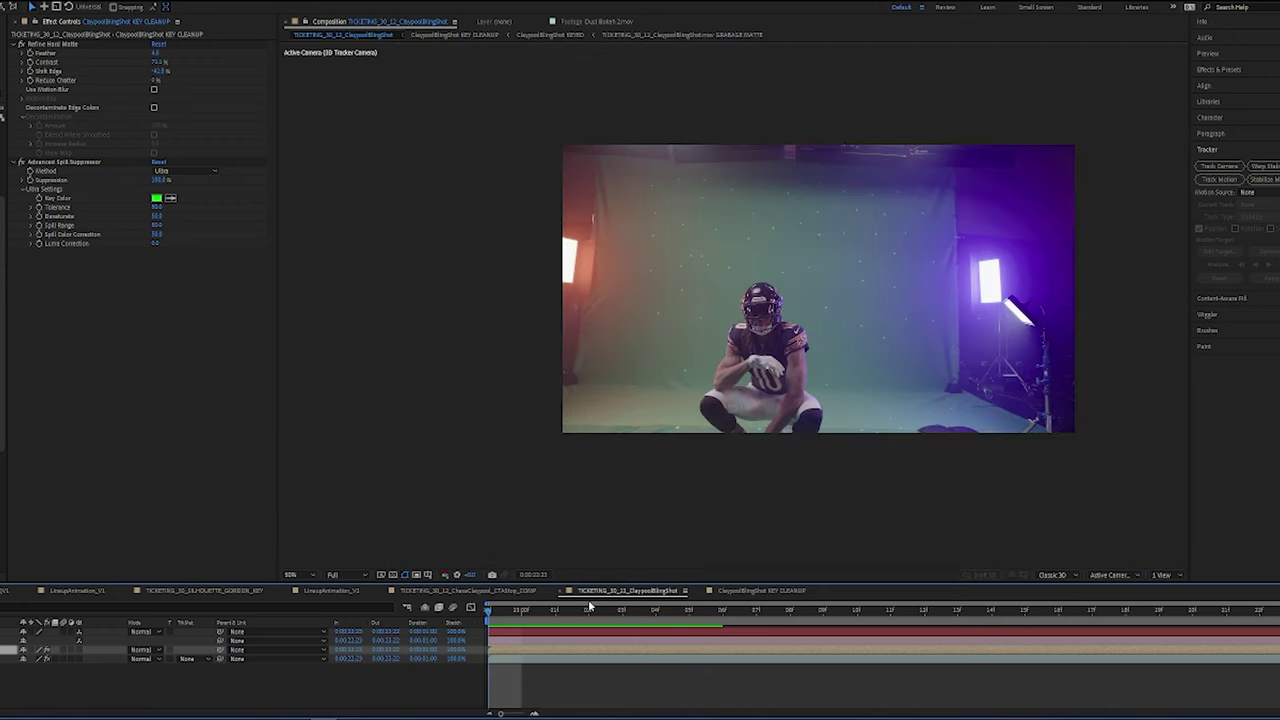
drag(590, 606, 460, 658)
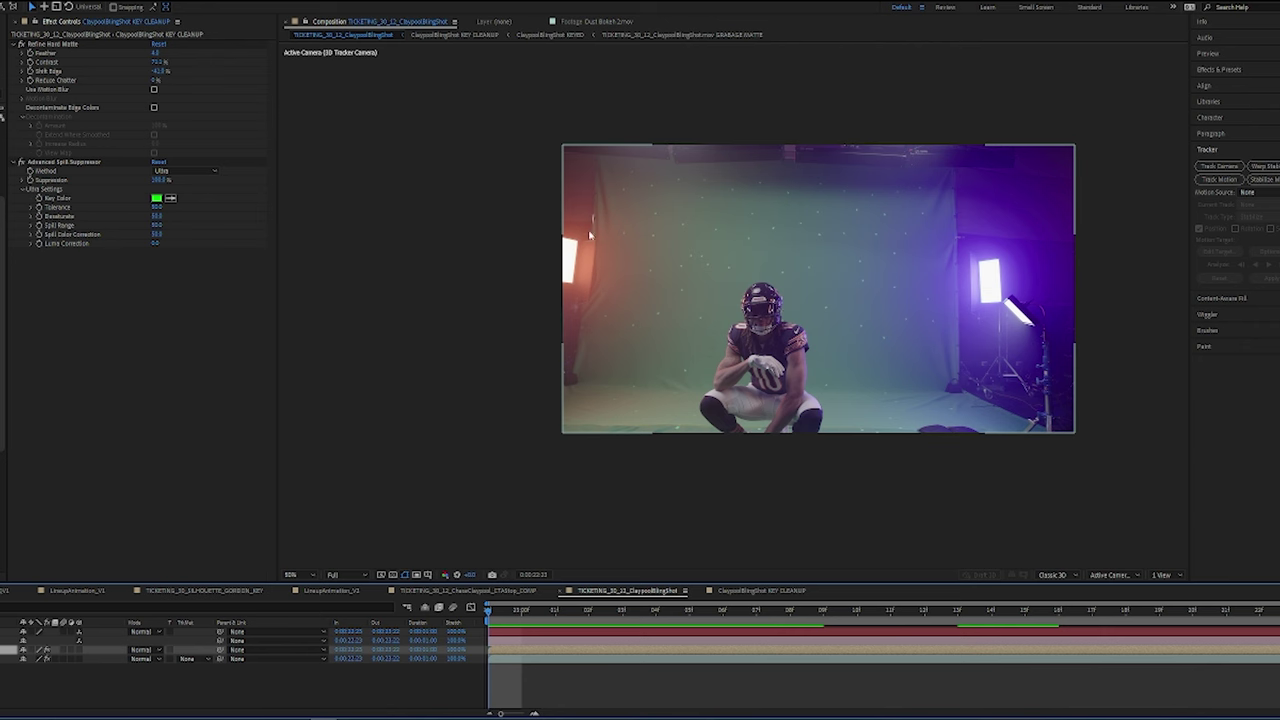
key(space)
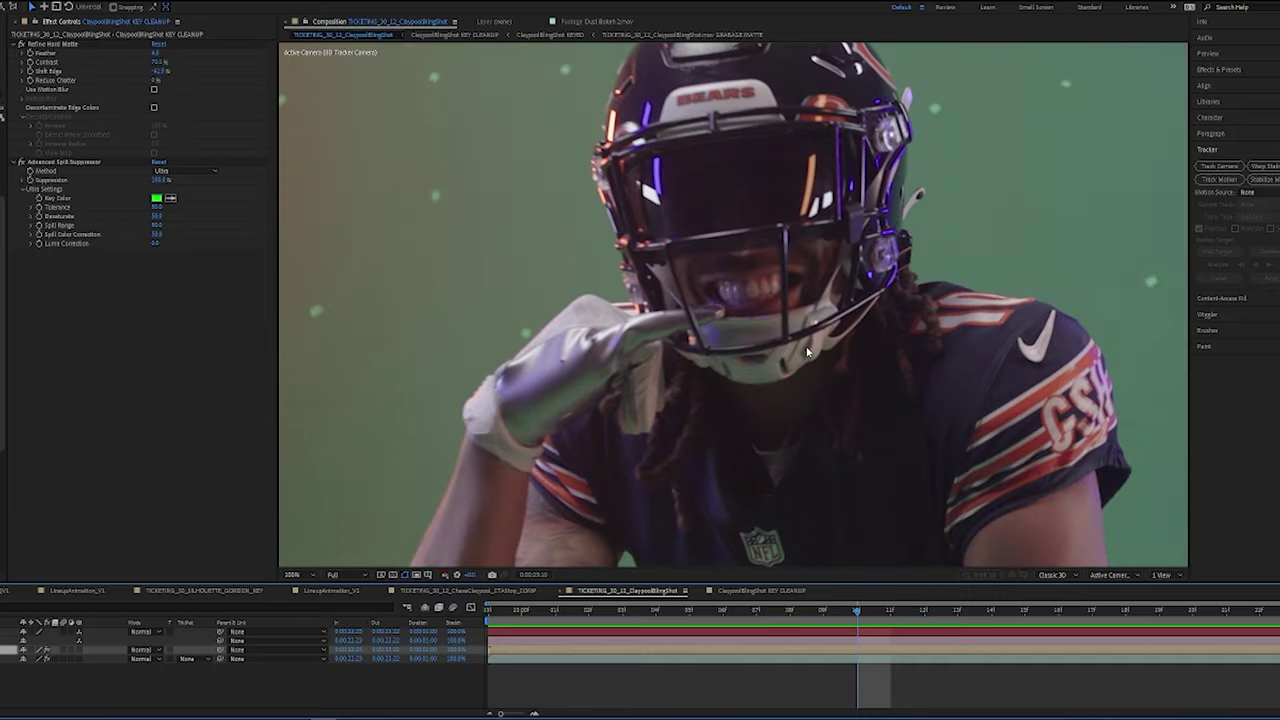
- Examine the backdrop's tracking markers and the uneven coloured lighting around the player in close-up and full frame
scroll(807, 352, down, 1)
key(Page_Up)
key(Page_Up)
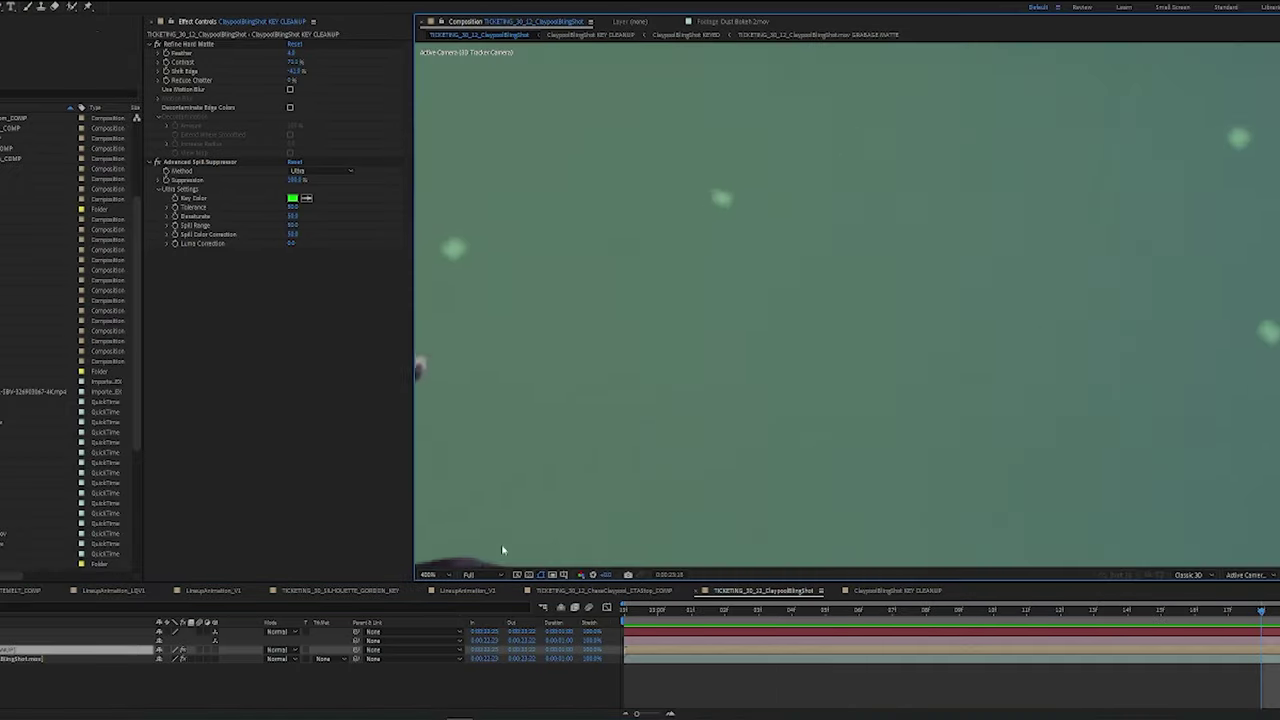
drag(978, 291, 784, 337)
scroll(1000, 171, down, 5)
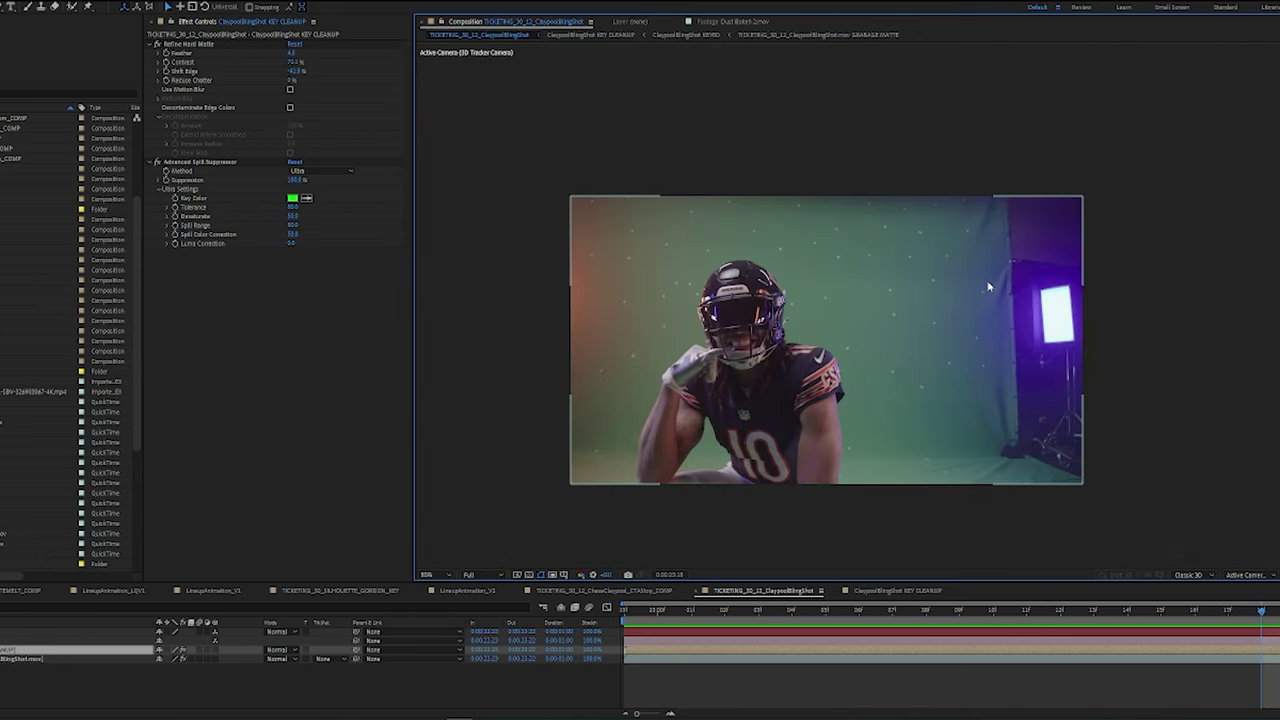
drag(886, 403, 920, 354)
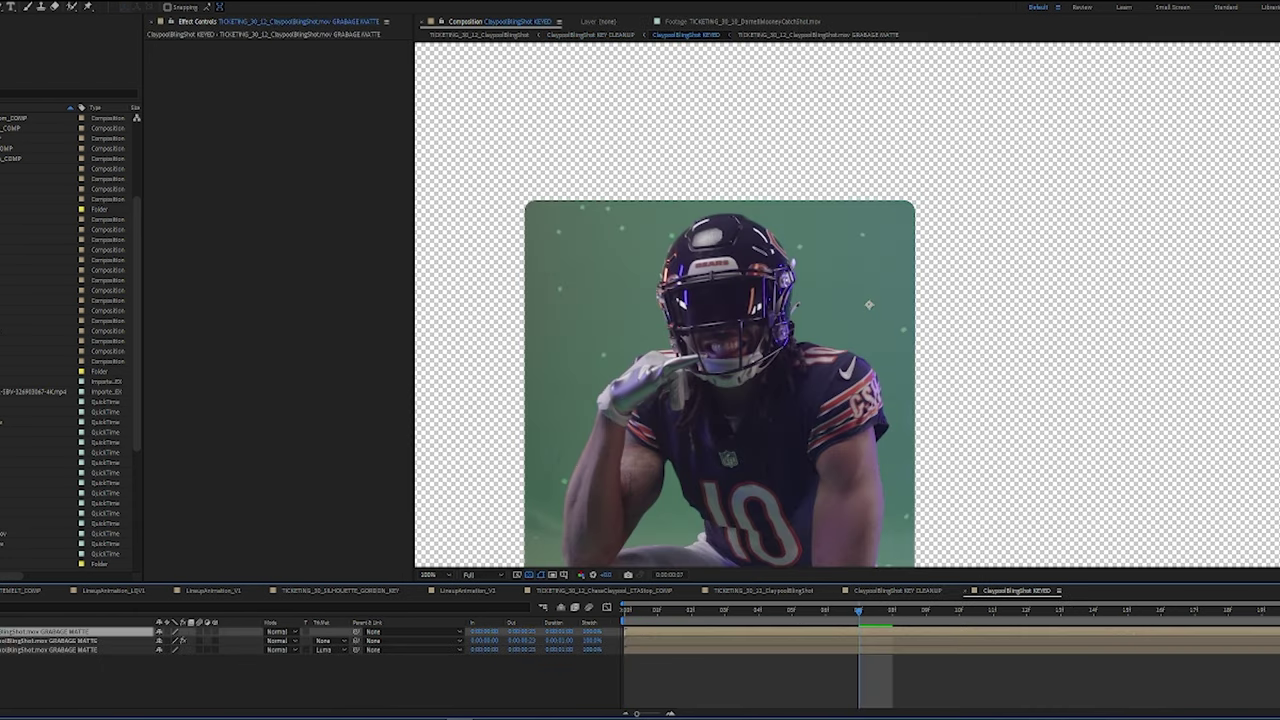
- Open the GARBAGE MATTE precomp from the KEYED composition and play through its animated mask around the player
double_click(620, 401)
click(657, 611)
click(661, 632)
scroll(684, 468, down, 1)
scroll(684, 468, up, 1)
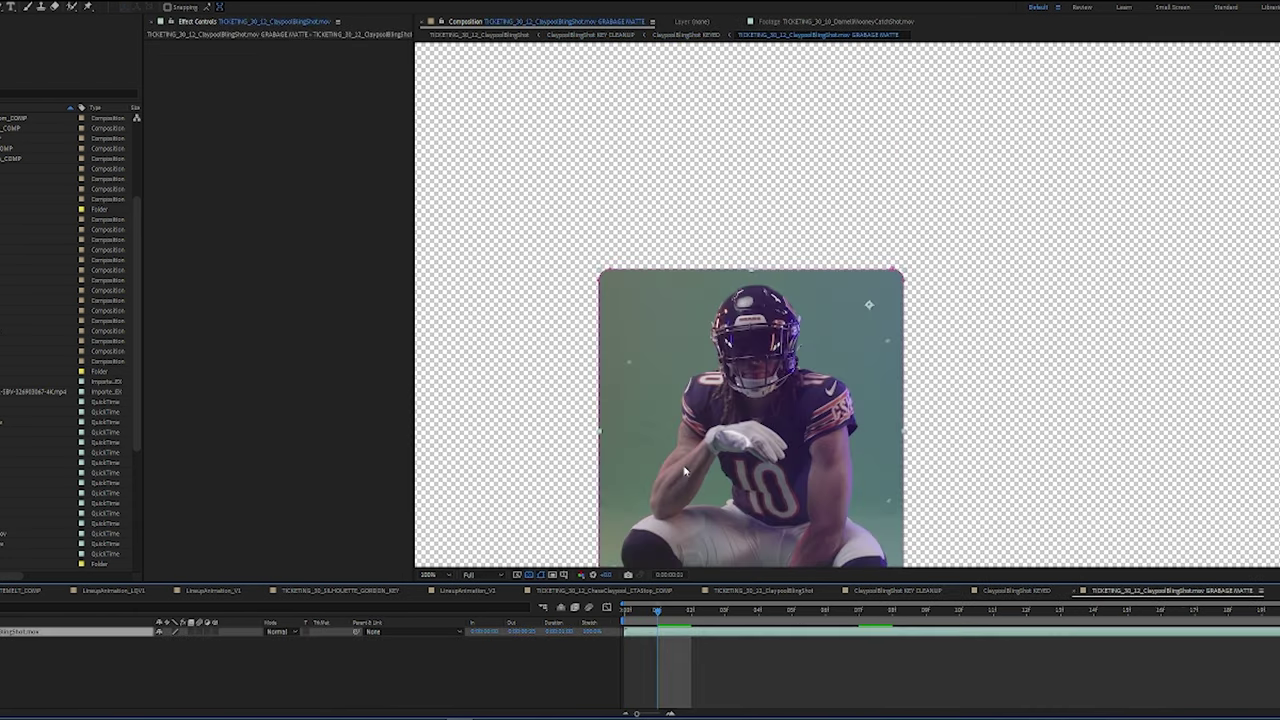
scroll(746, 509, down, 1)
key(space)
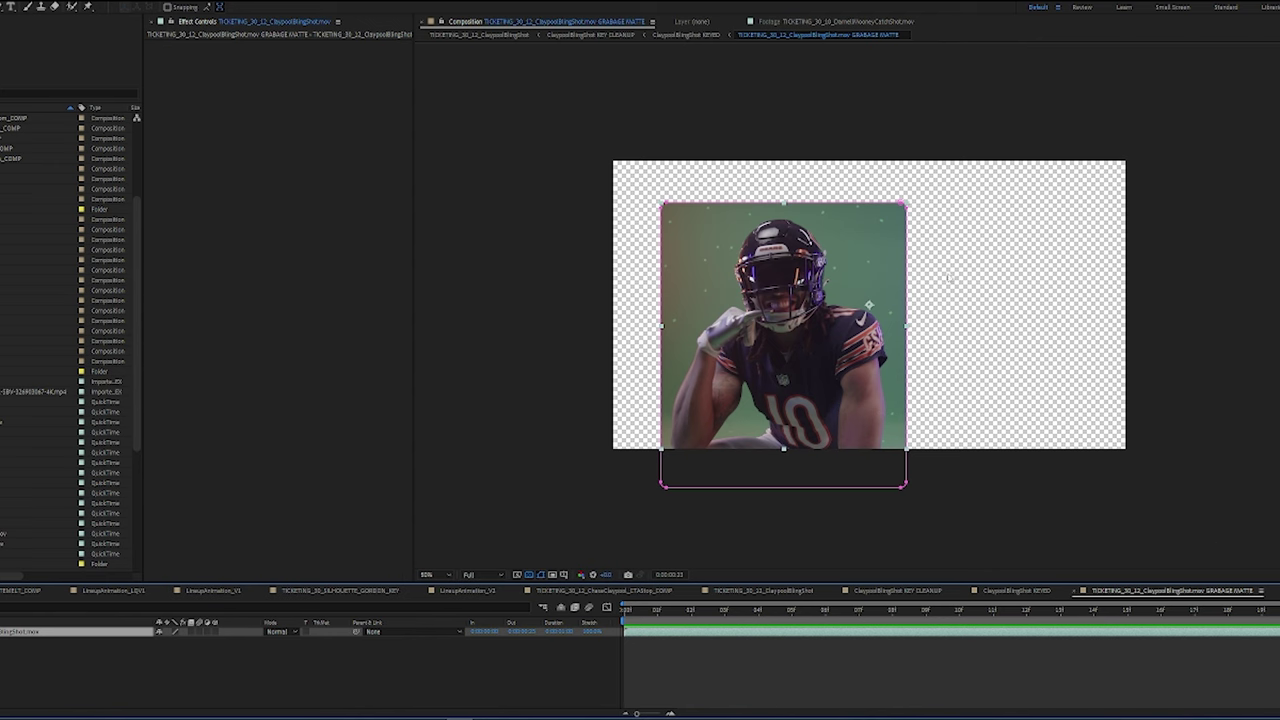
- Duplicate the top GARBAGE MATTE layer in the ClaypoolBlingShot KEYED composition and apply Keylight (1.2) to the top copy
click(1015, 590)
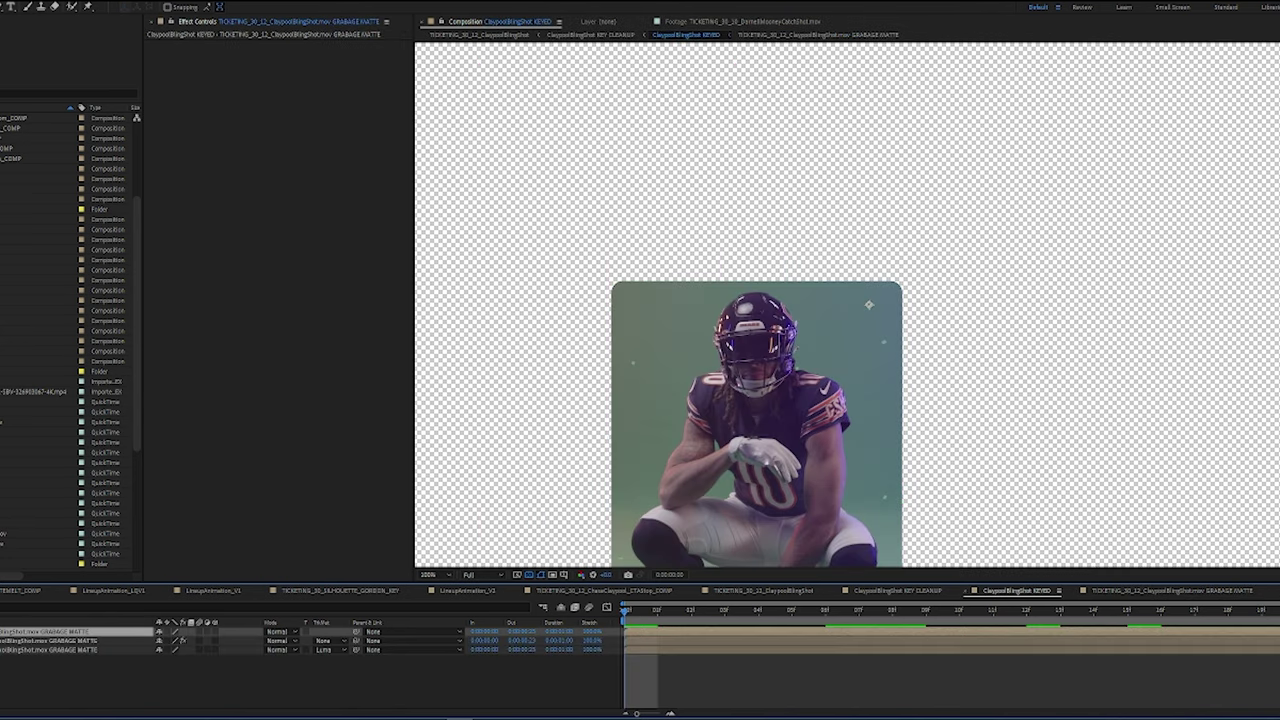
key(ctrl+d)
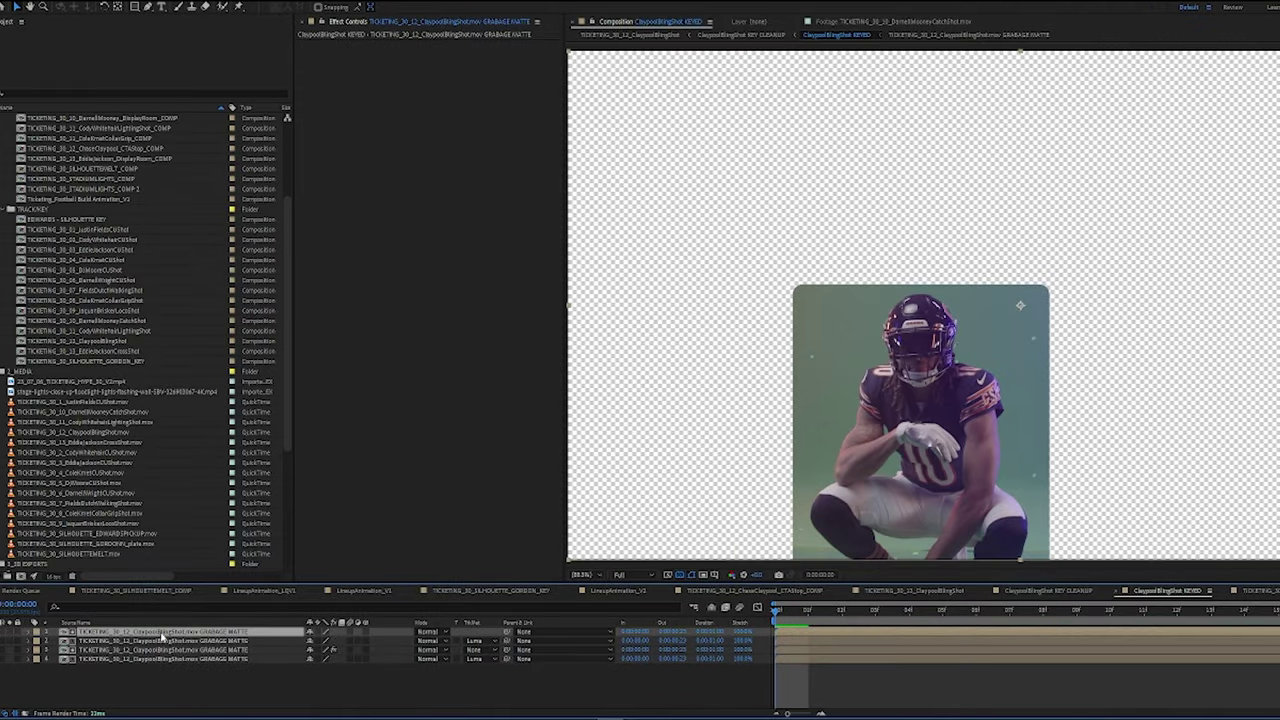
key(ctrl+space)
text(keyl)
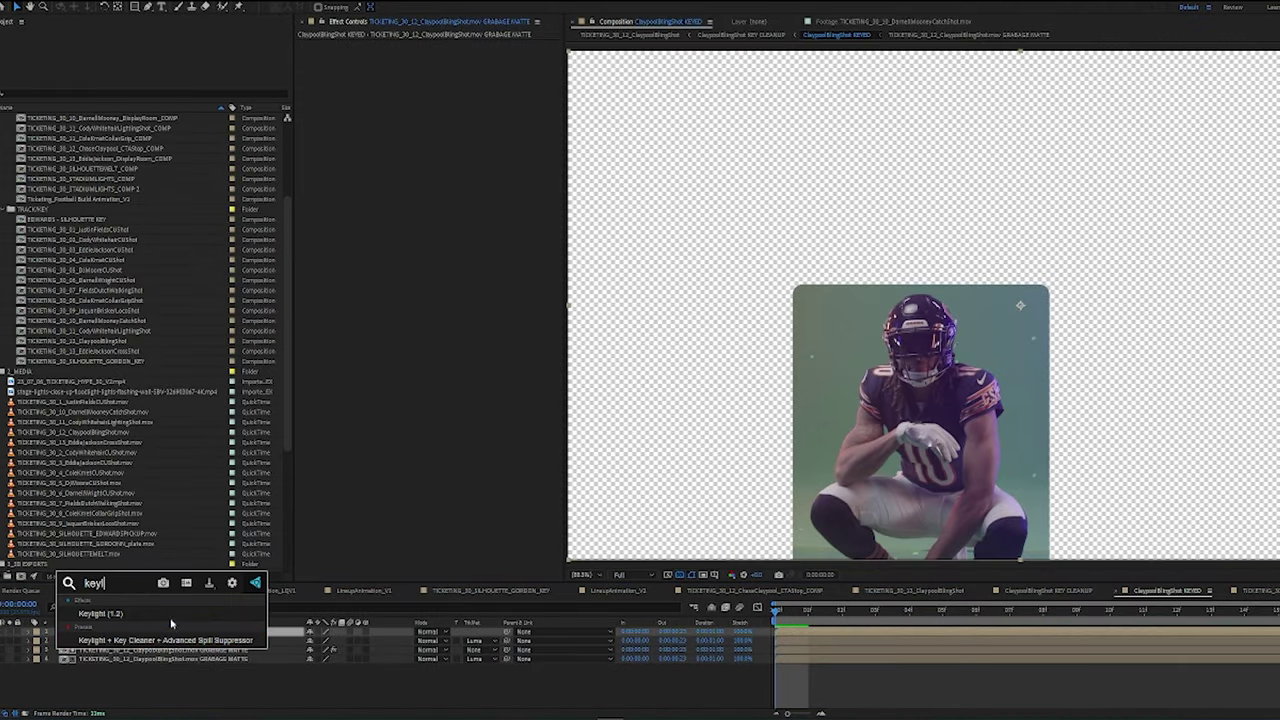
click(175, 612)
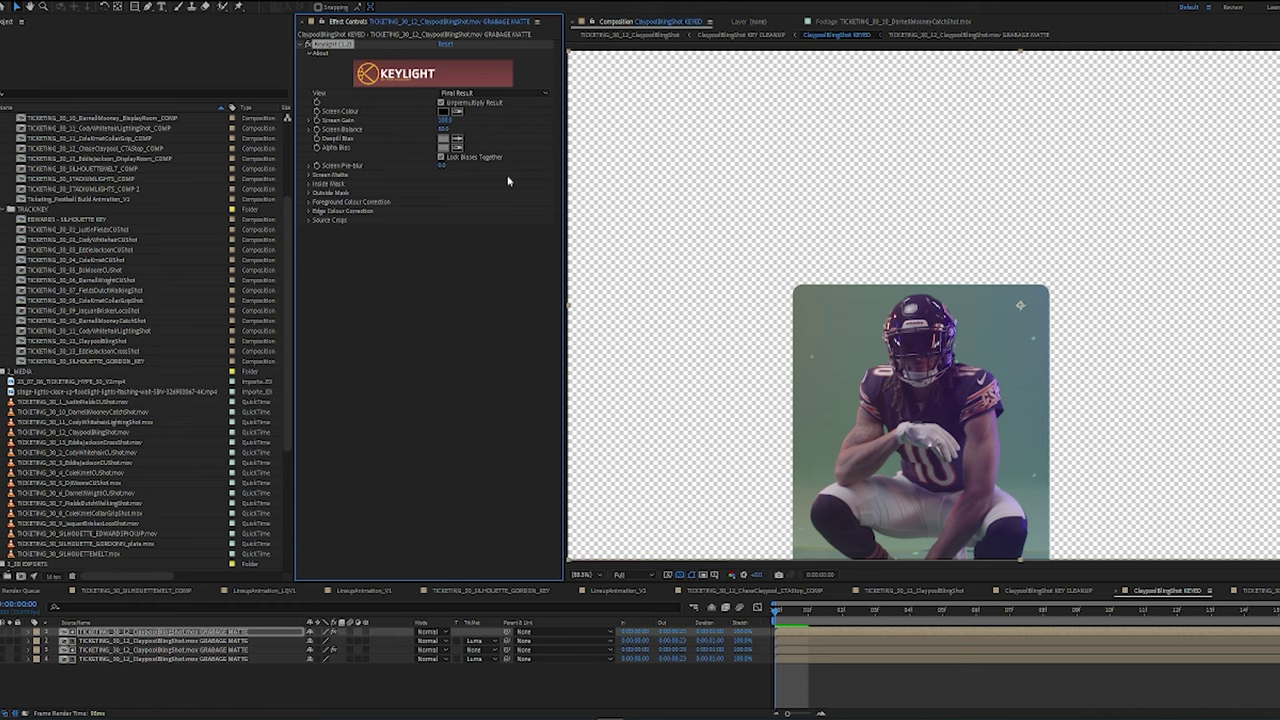
- Sample the green backdrop near the player's shoulder as Keylight's Screen Colour and scrub the first frames to check the key
click(457, 111)
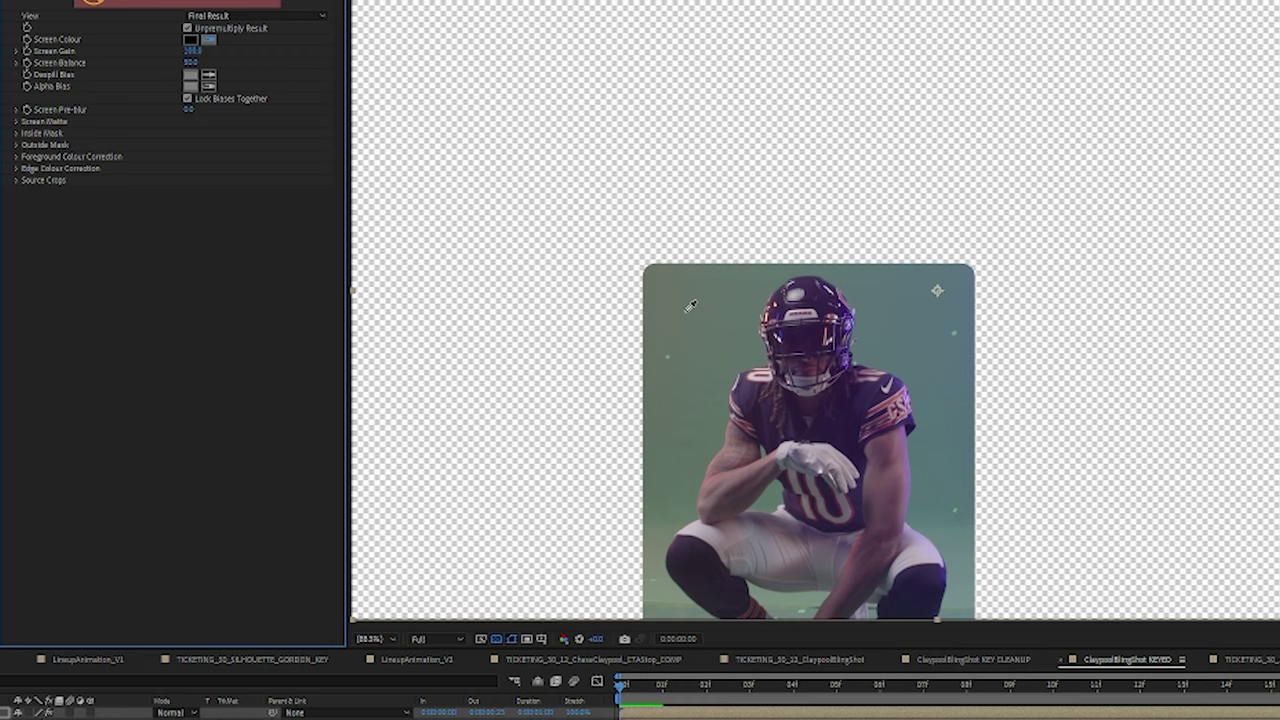
click(744, 343)
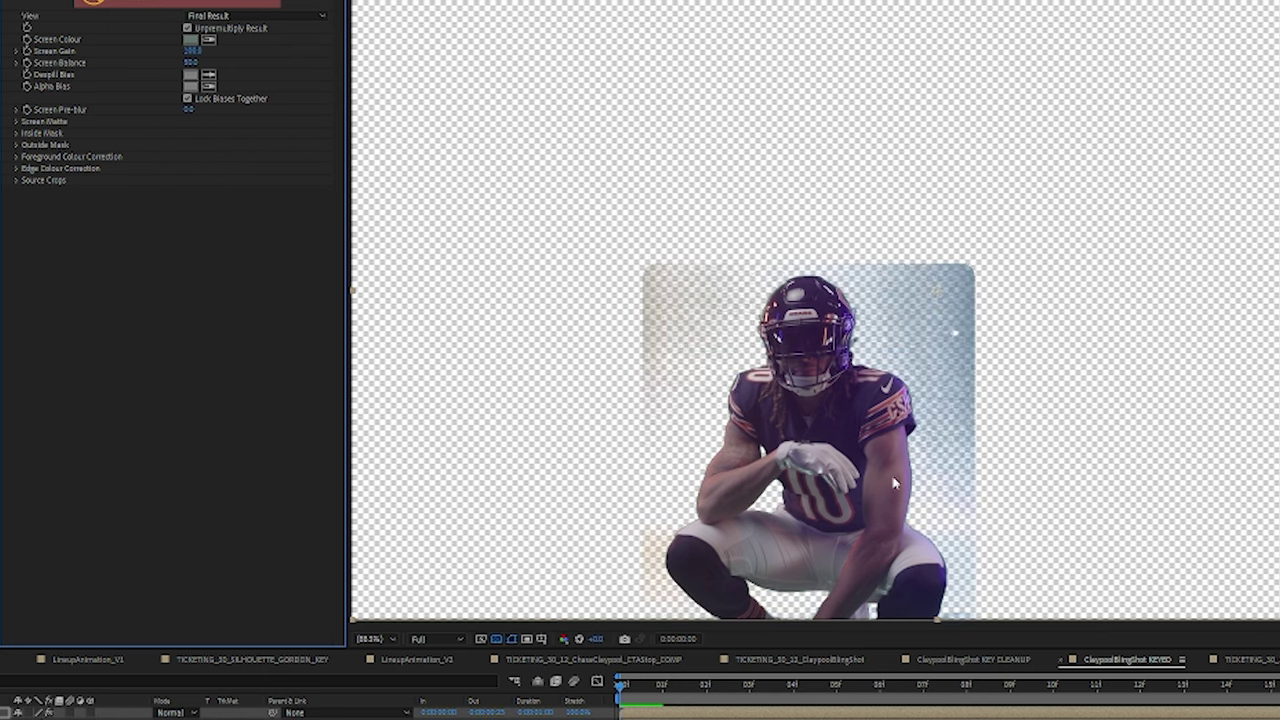
drag(704, 690, 620, 690)
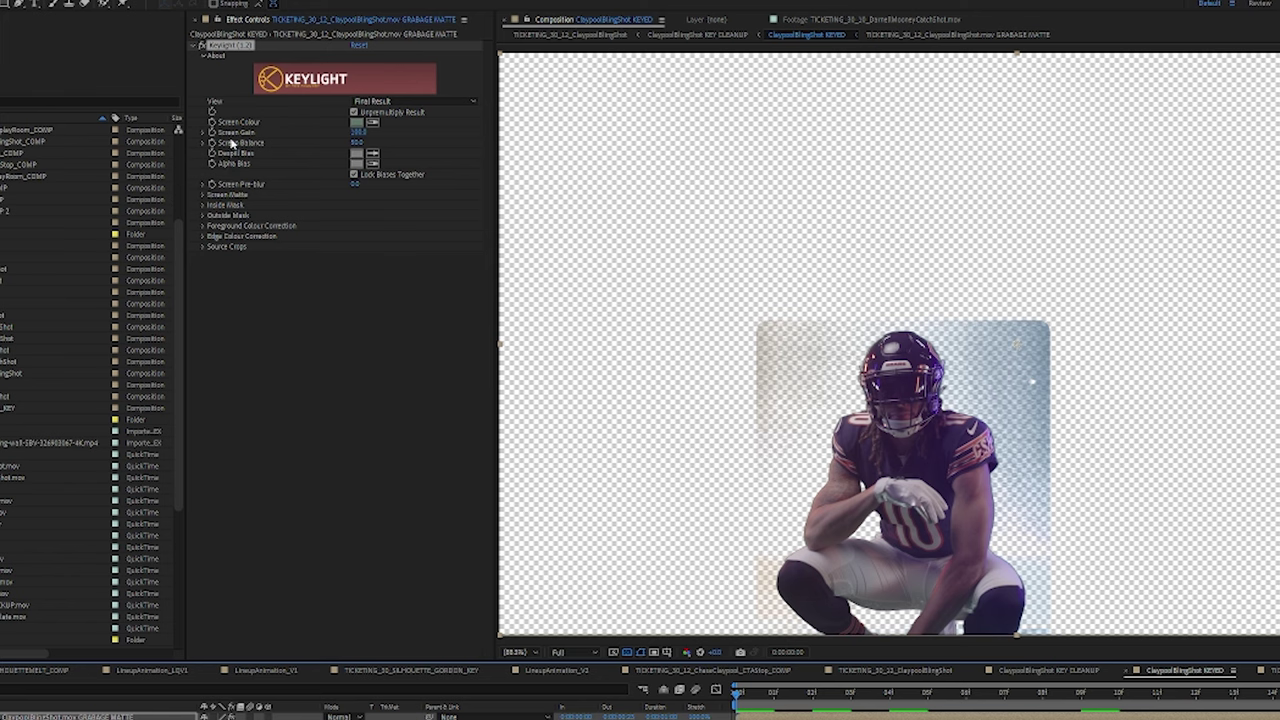
- Switch the Keylight view to Screen Matte and raise the Screen Gain to darken the backdrop
click(376, 106)
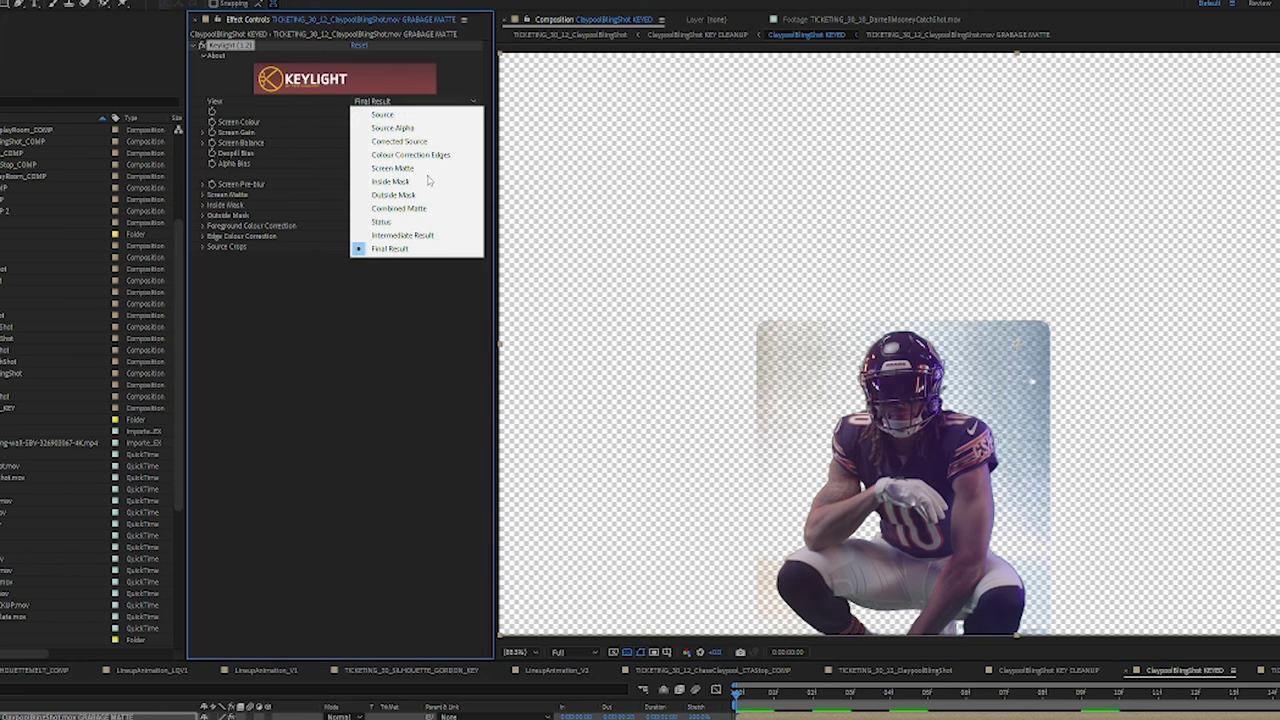
click(429, 171)
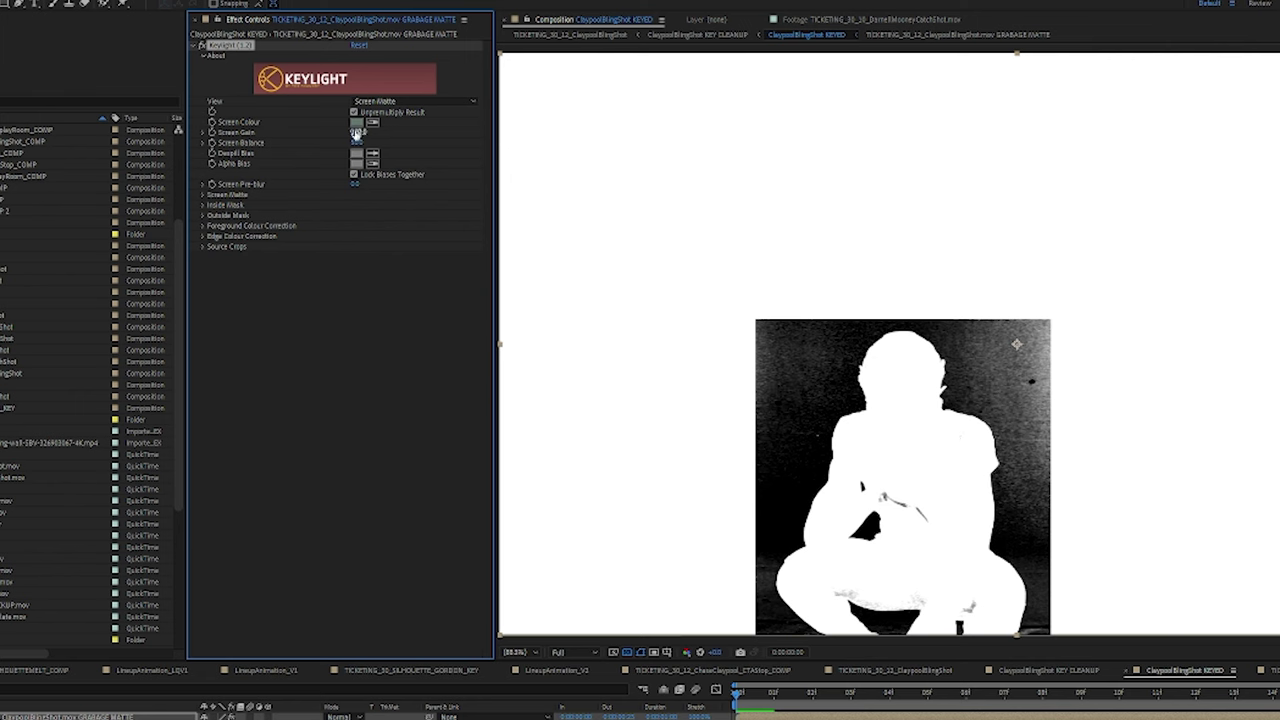
drag(357, 132, 363, 142)
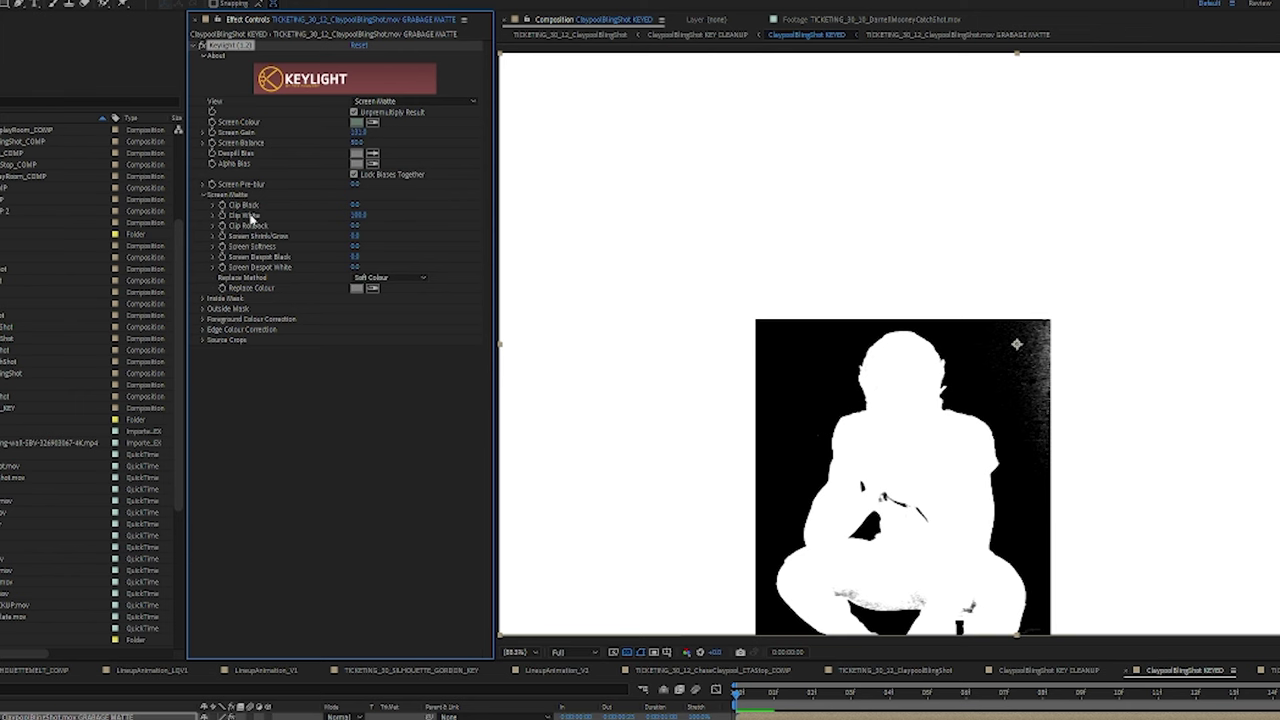
- Lower Clip White and raise Clip Black in Keylight's screen matte, and play the shot to check the silhouette
scroll(883, 567, down, 1)
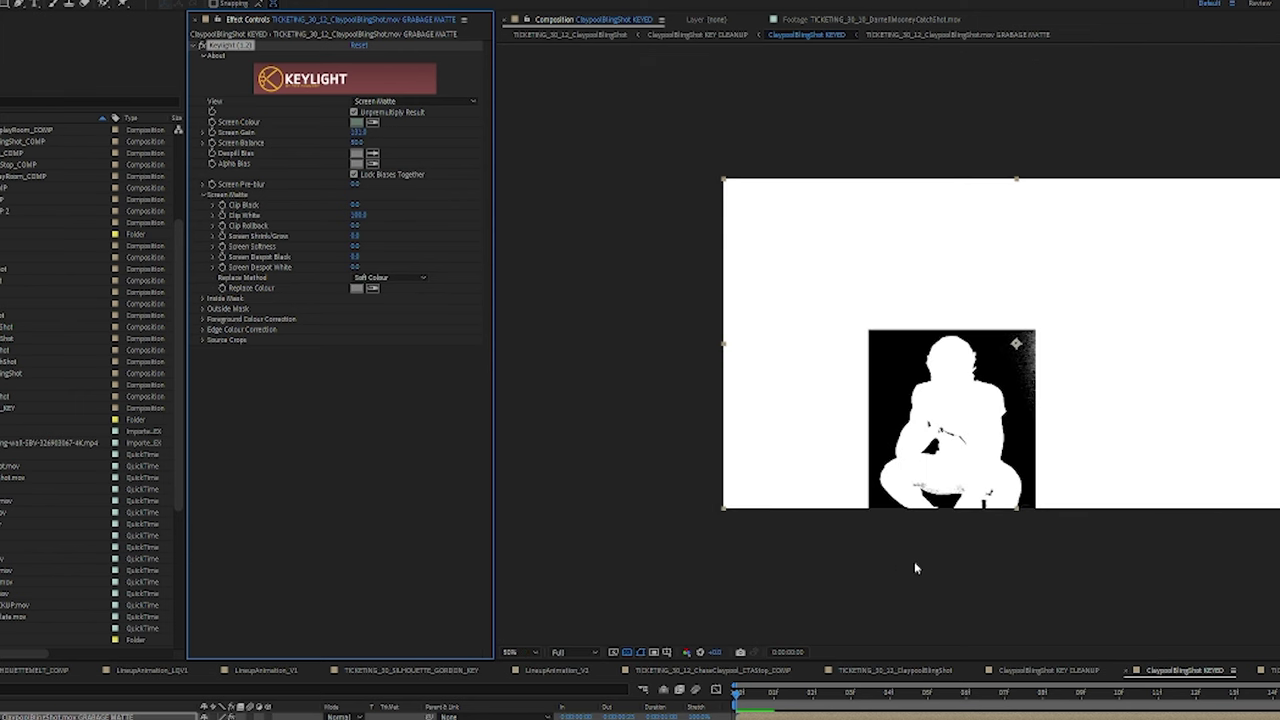
middle_drag(915, 561, 947, 493)
scroll(913, 516, up, 2)
scroll(914, 526, down, 1)
mouse_move(357, 216)
mouse_down()
mouse_move(291, 220)
mouse_move(366, 204)
mouse_up()
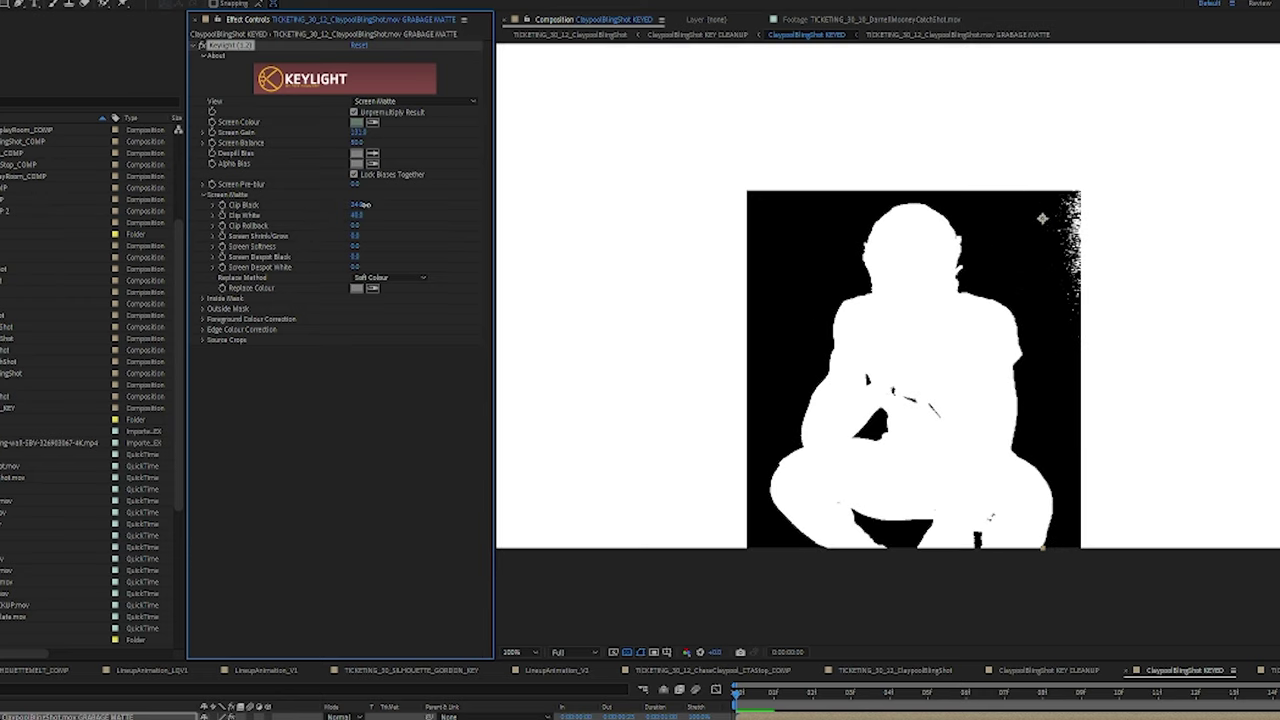
key(space)
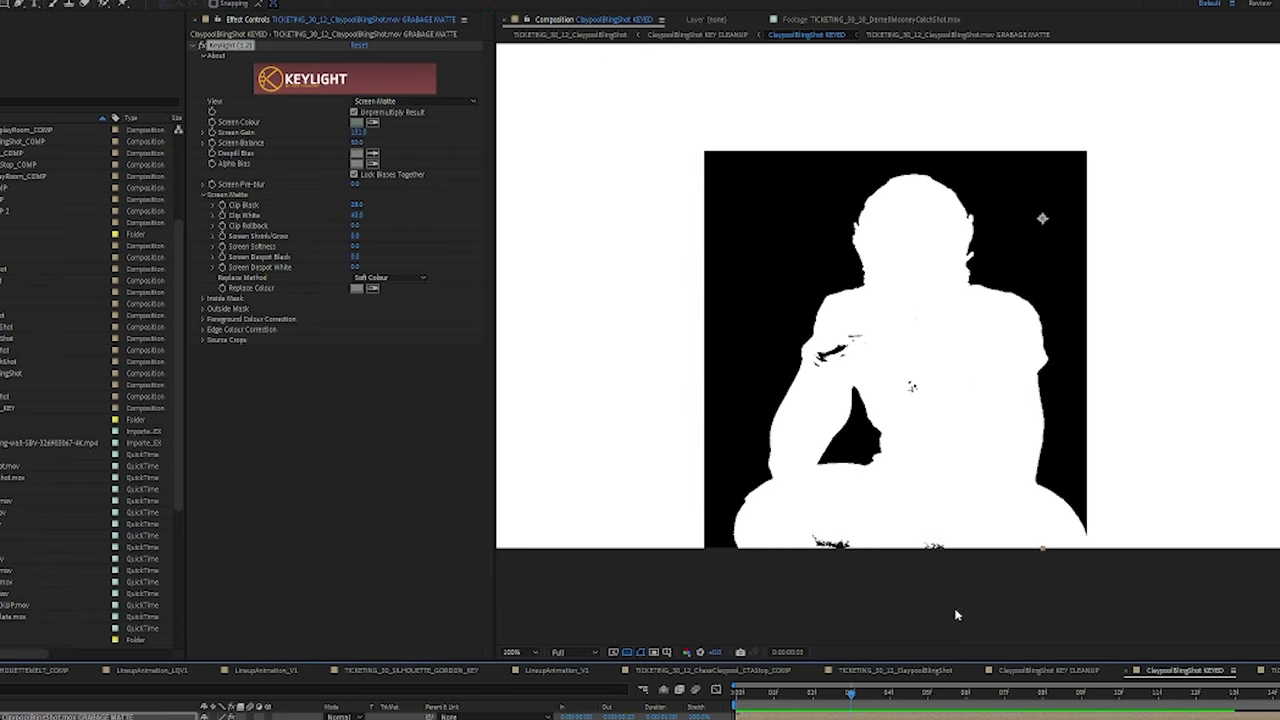
- Set the second GARBAGE MATTE layer's track matte to Luma Matte, using the keyed layer above it
key(Home)
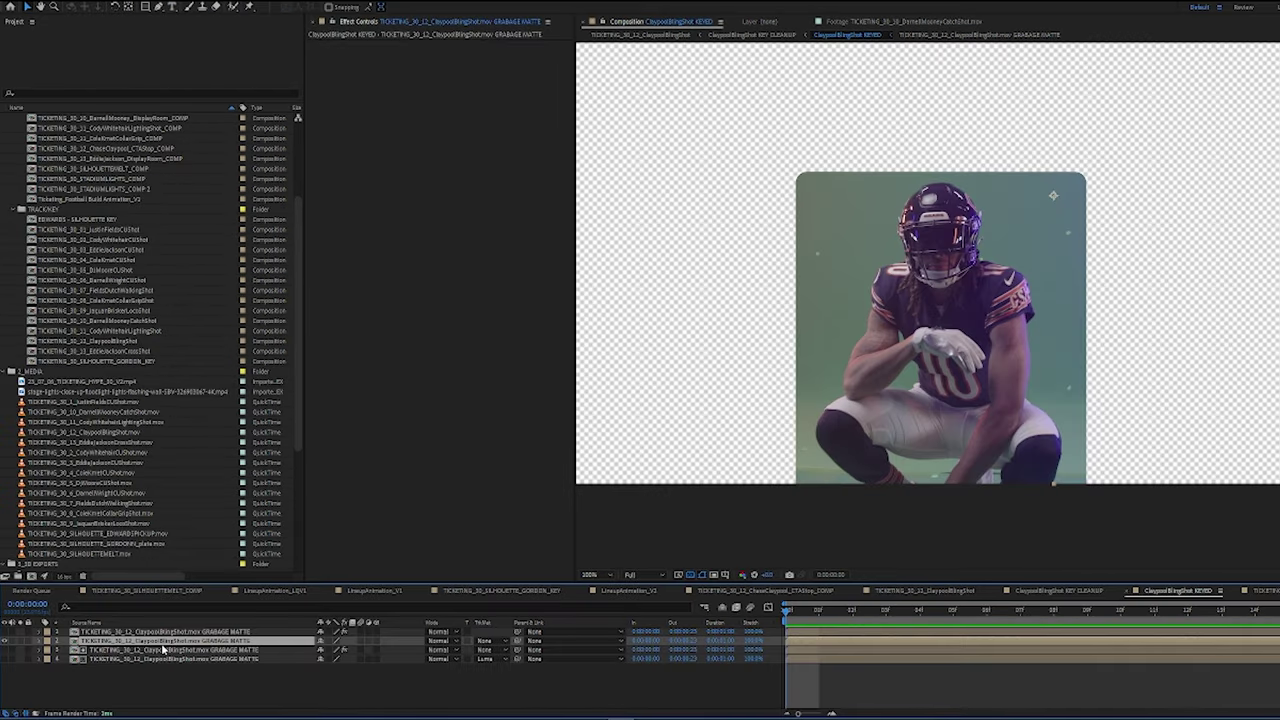
click(484, 640)
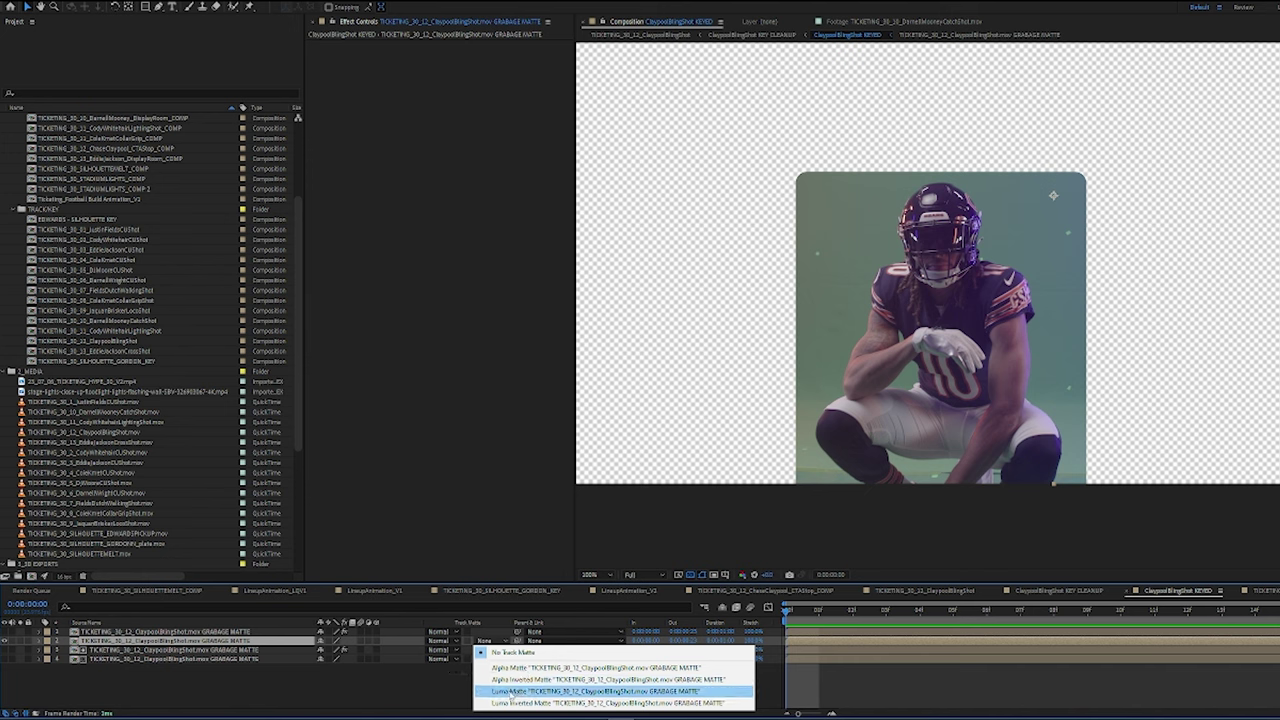
click(595, 691)
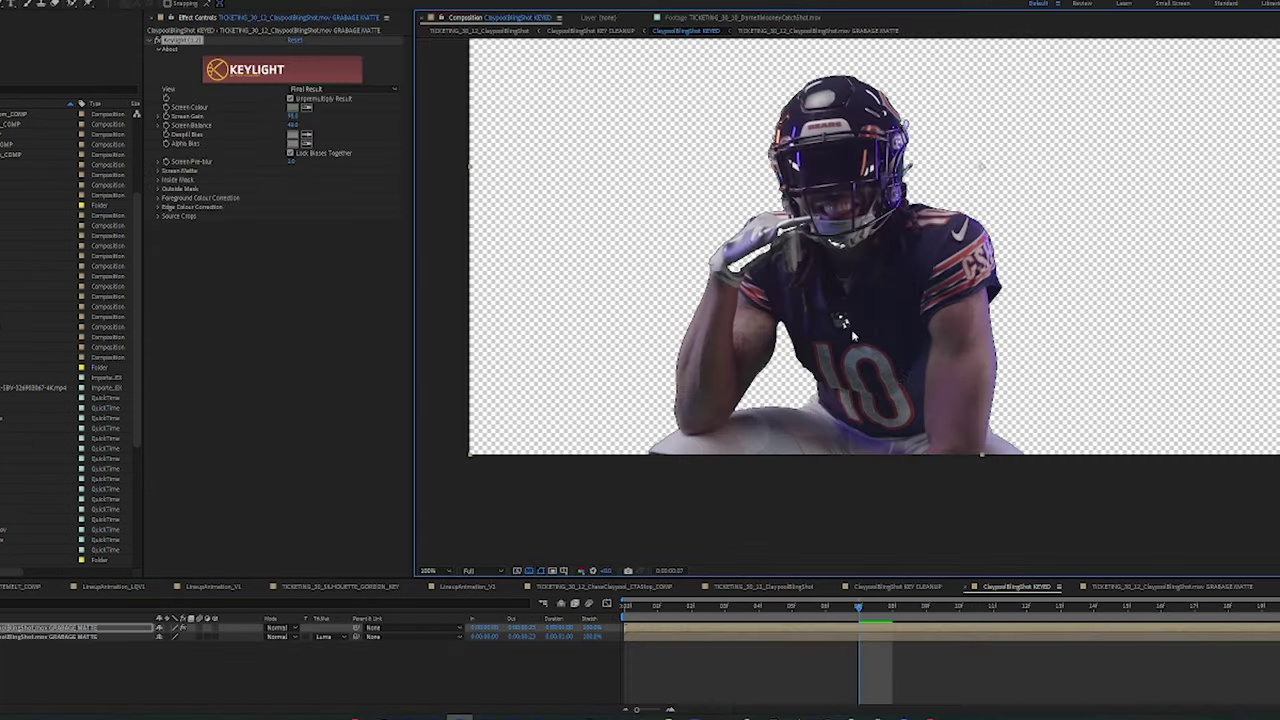
- Reduce Keylight's Screen Gain and Screen Balance on the final-result layer to restore the jersey logo and number detail
scroll(900, 383, up, 3)
scroll(896, 382, down, 1)
scroll(963, 373, up, 1)
middle_drag(939, 400, 929, 308)
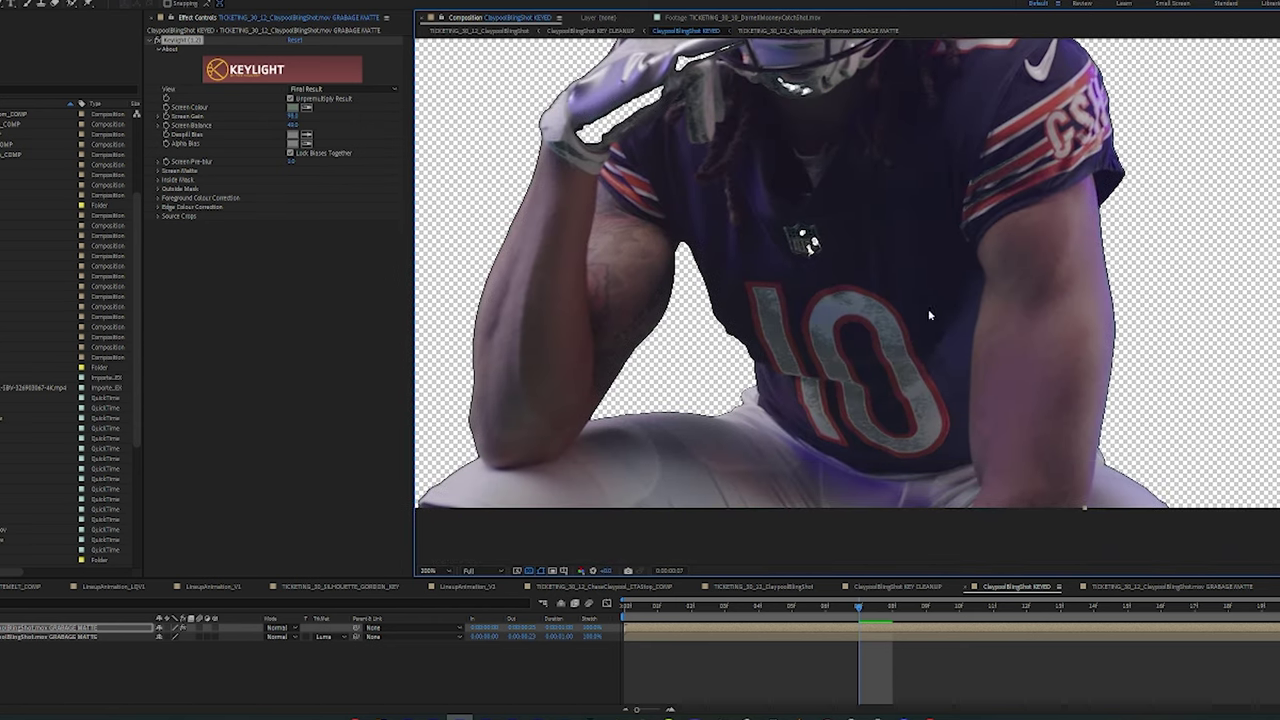
scroll(932, 374, up, 1)
middle_drag(932, 375, 958, 273)
drag(958, 273, 956, 263)
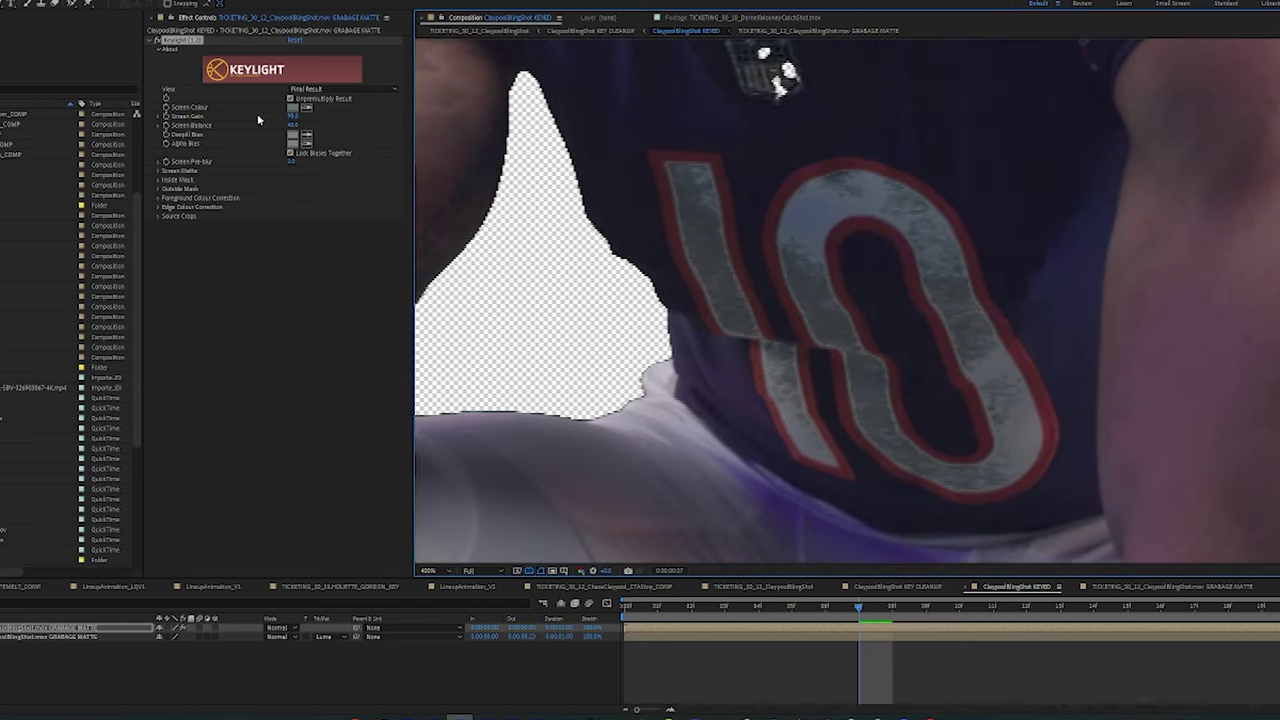
drag(292, 119, 277, 119)
click(300, 128)
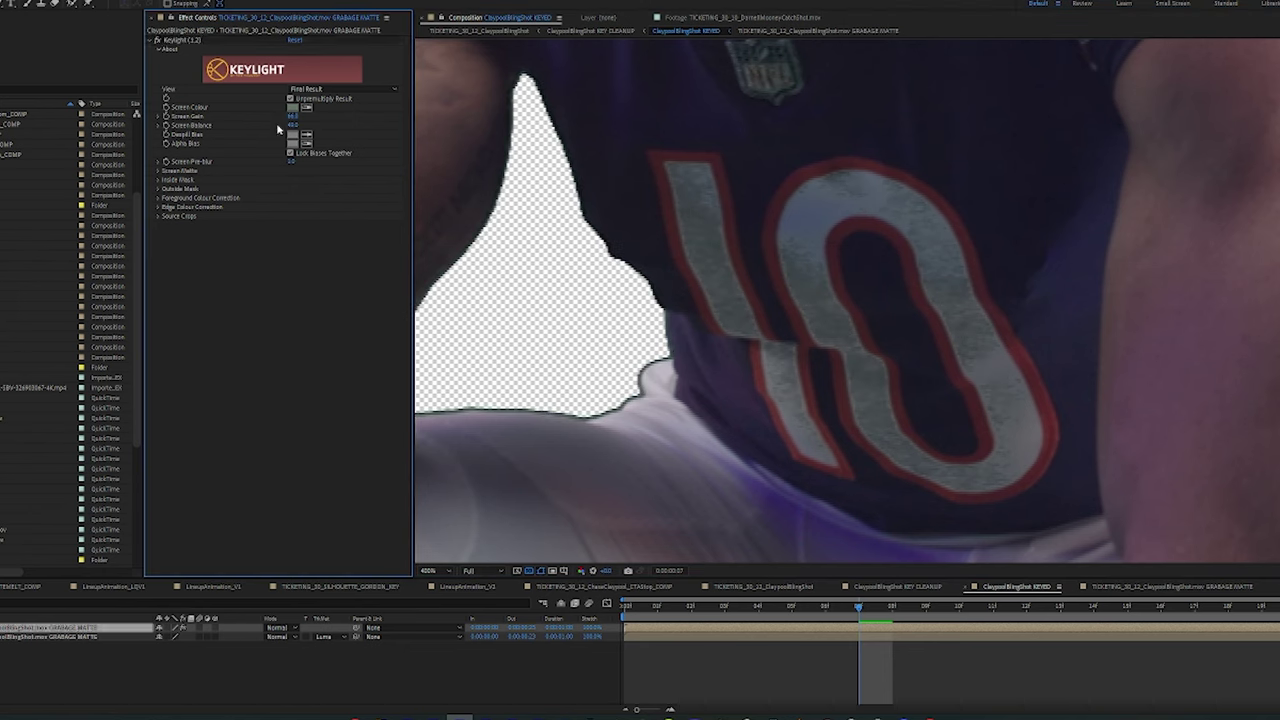
drag(292, 125, 286, 124)
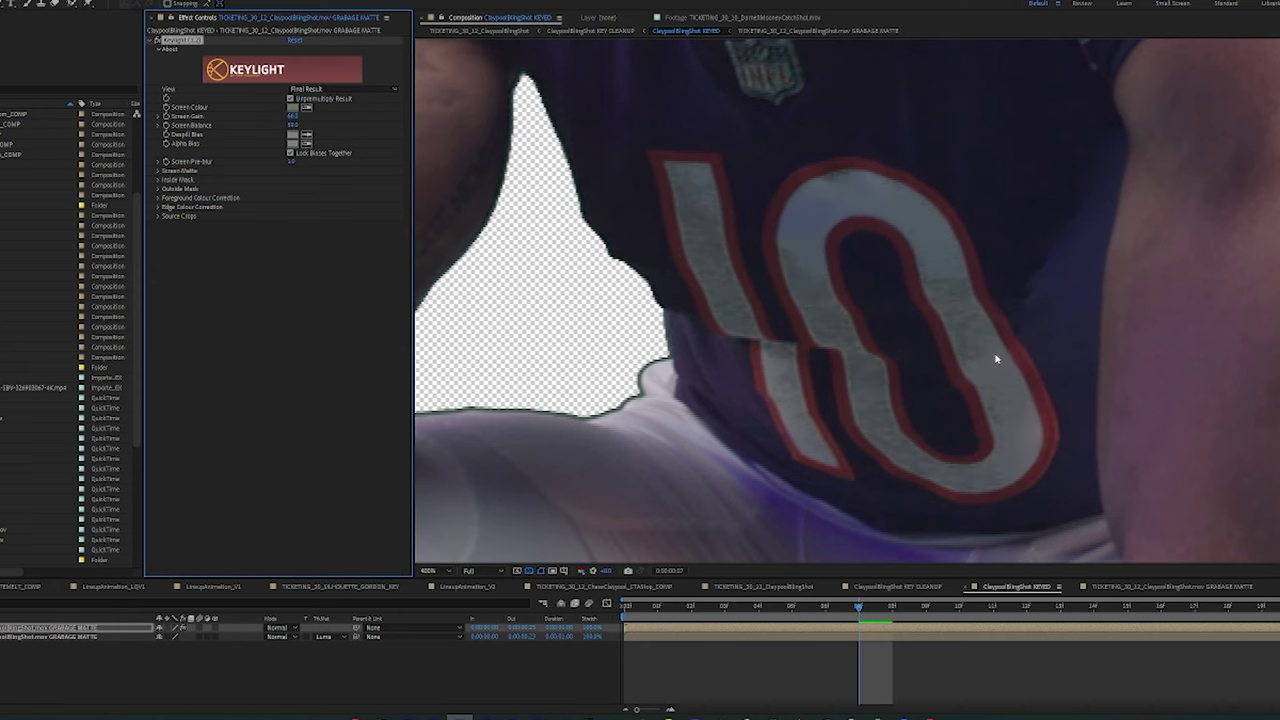
- Switch the Keylight view to Screen Matte and raise the Screen Gain until the backdrop around the player is solid black
scroll(977, 340, down, 8)
scroll(977, 340, up, 4)
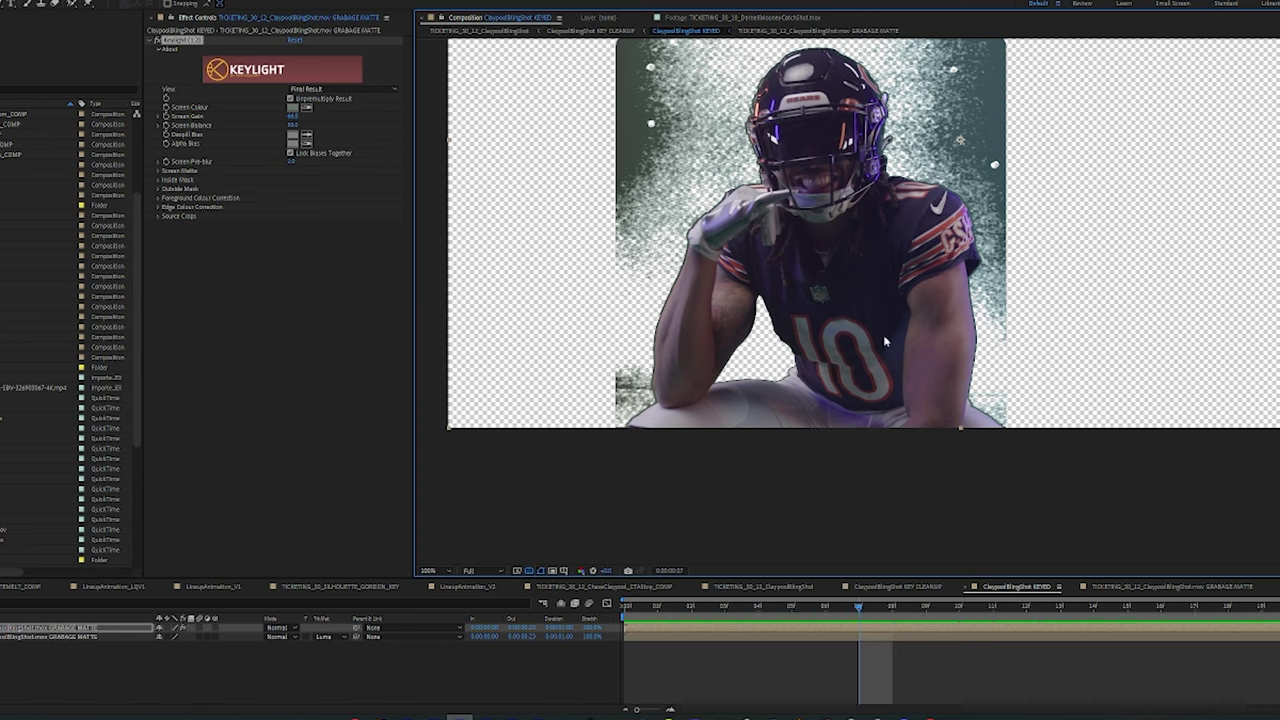
click(378, 89)
click(364, 135)
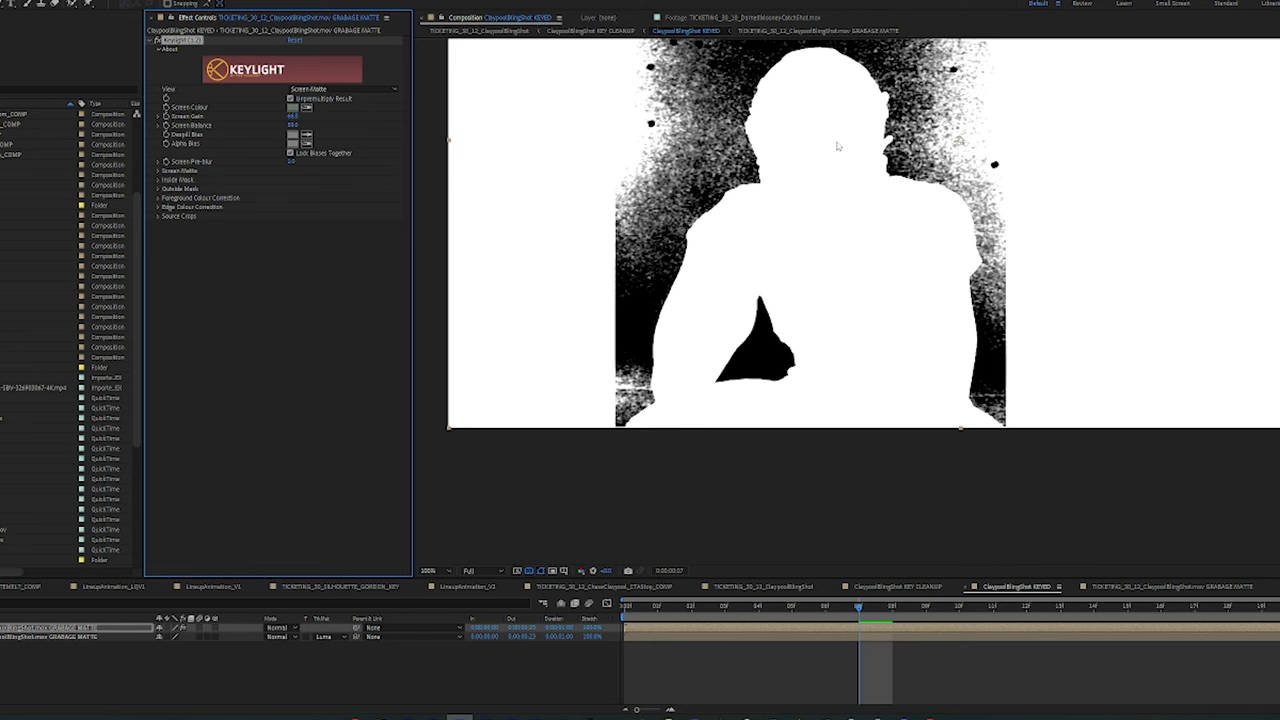
scroll(857, 246, down, 1)
scroll(857, 244, up, 1)
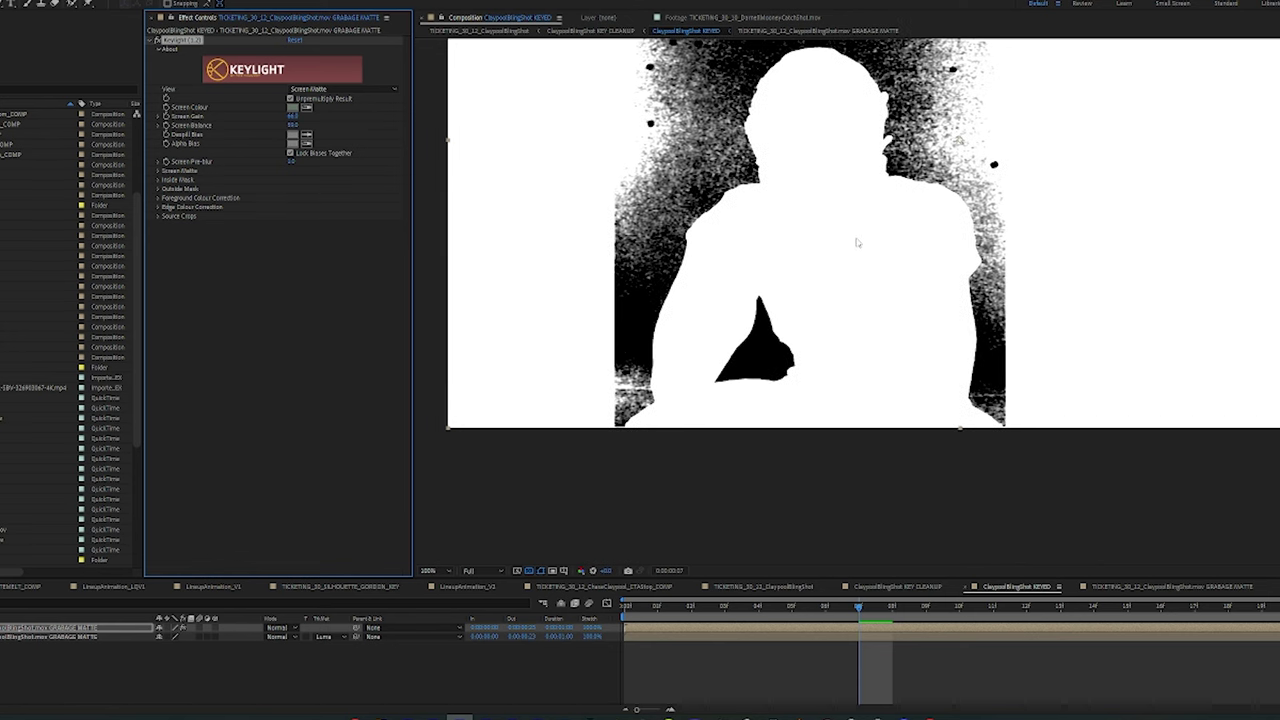
middle_drag(857, 236, 858, 279)
- Set the Keylight view to Final Result
click(382, 90)
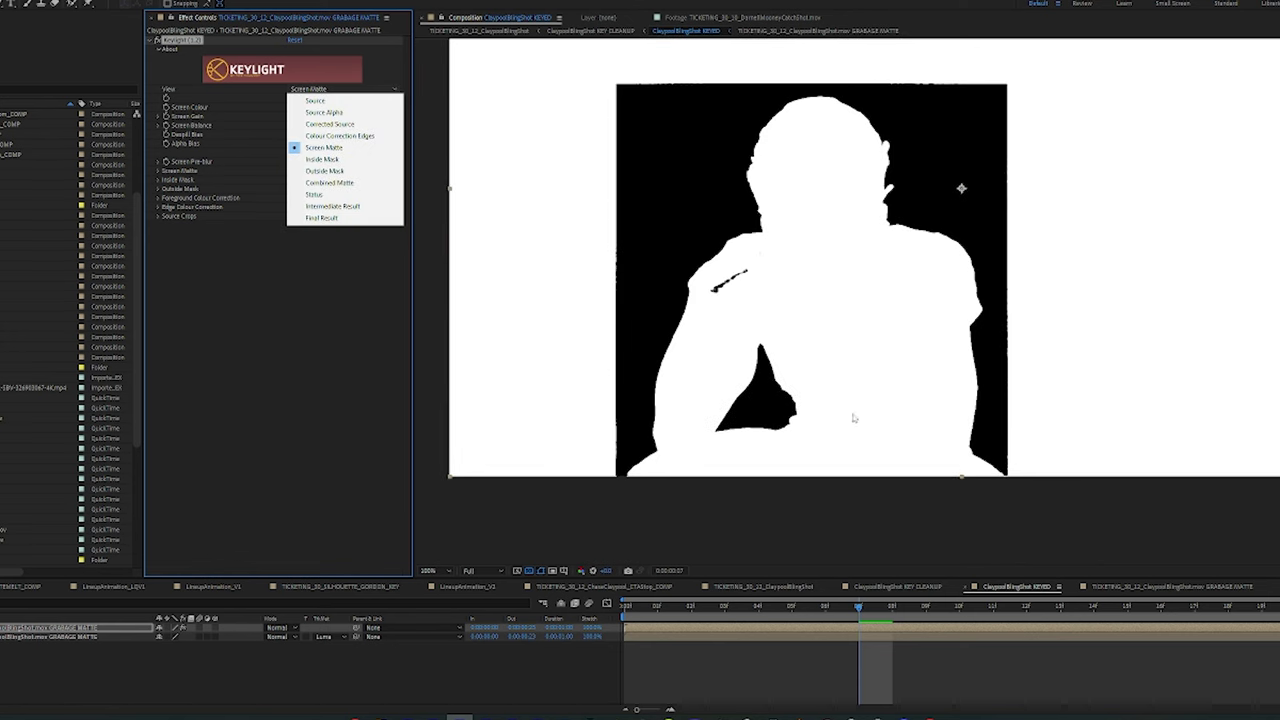
key(Down)
key(Down)
key(Down)
key(Down)
key(Down)
key(Down)
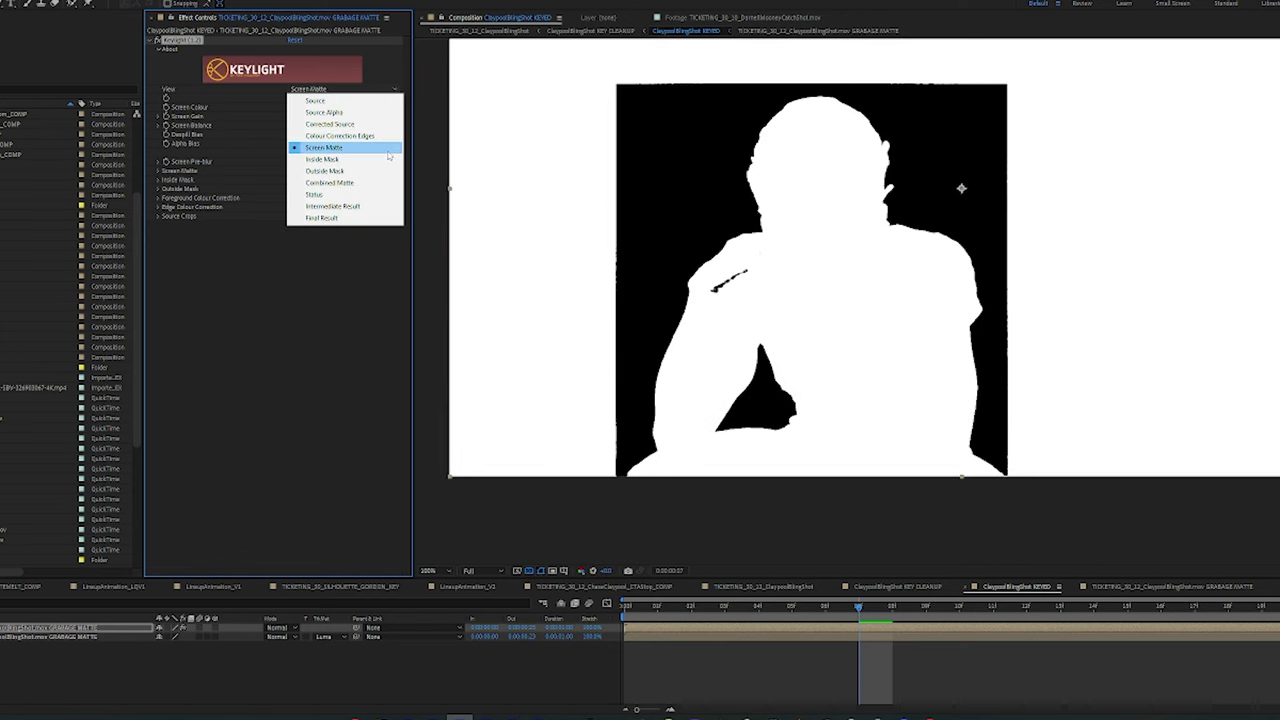
key(Return)
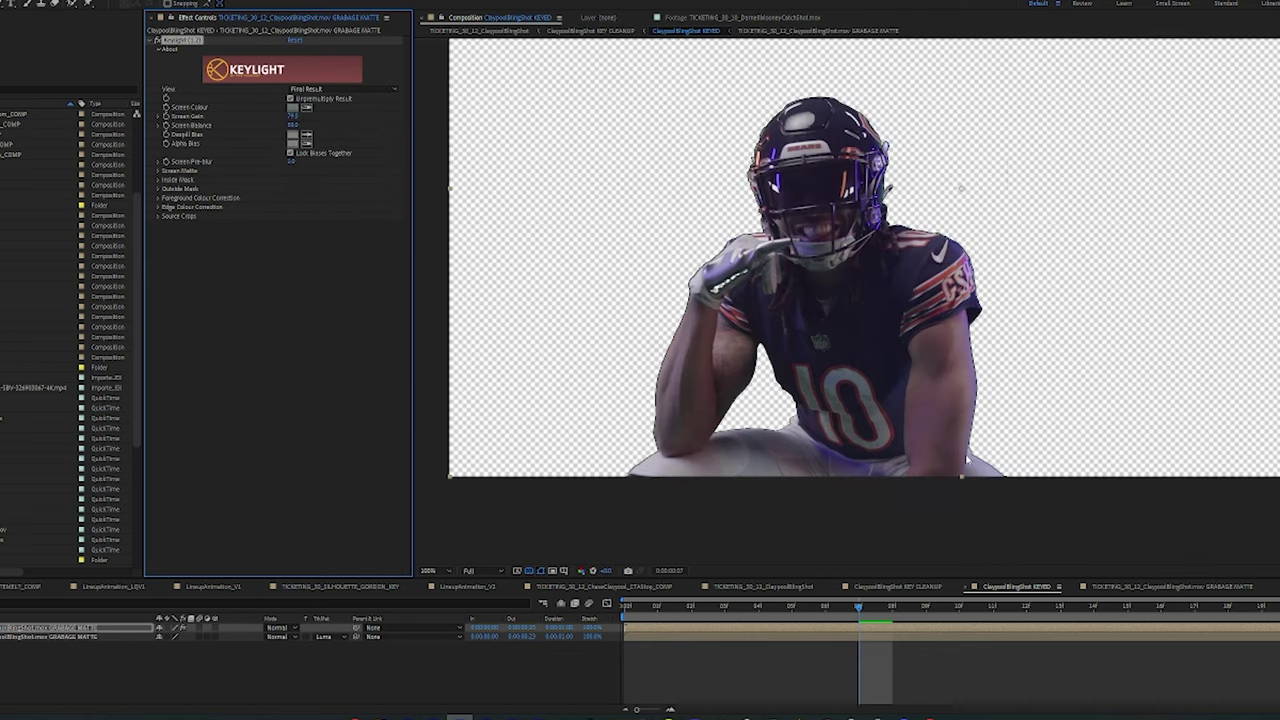
- Compare the jersey number and surrounding edges up close with Keylight switched off and on
scroll(962, 450, up, 4)
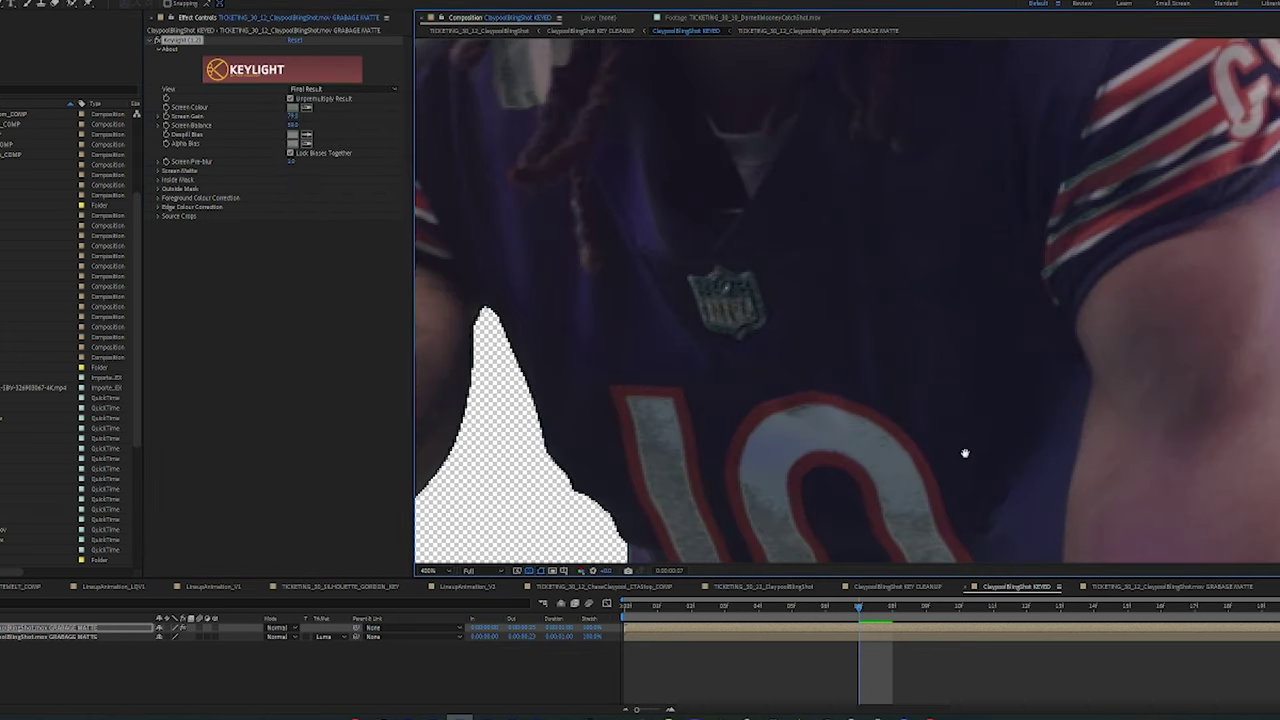
drag(965, 453, 1010, 226)
click(156, 40)
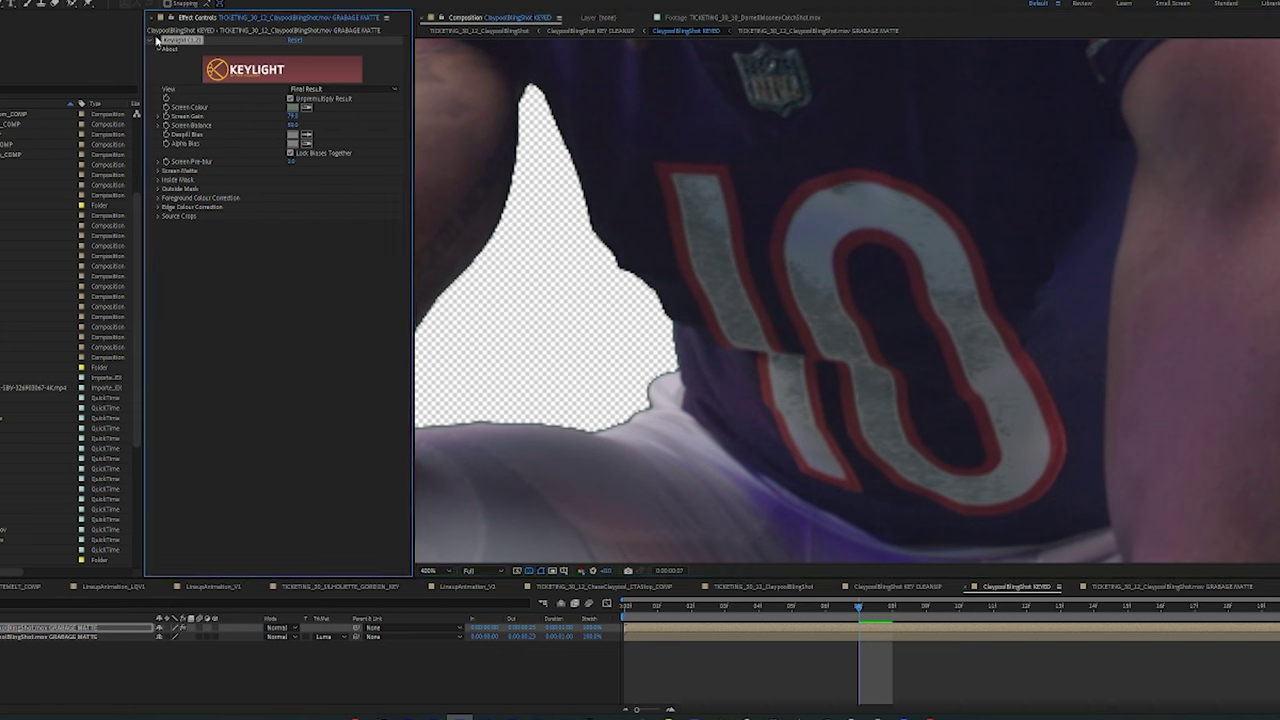
click(156, 40)
scroll(1047, 352, down, 4)
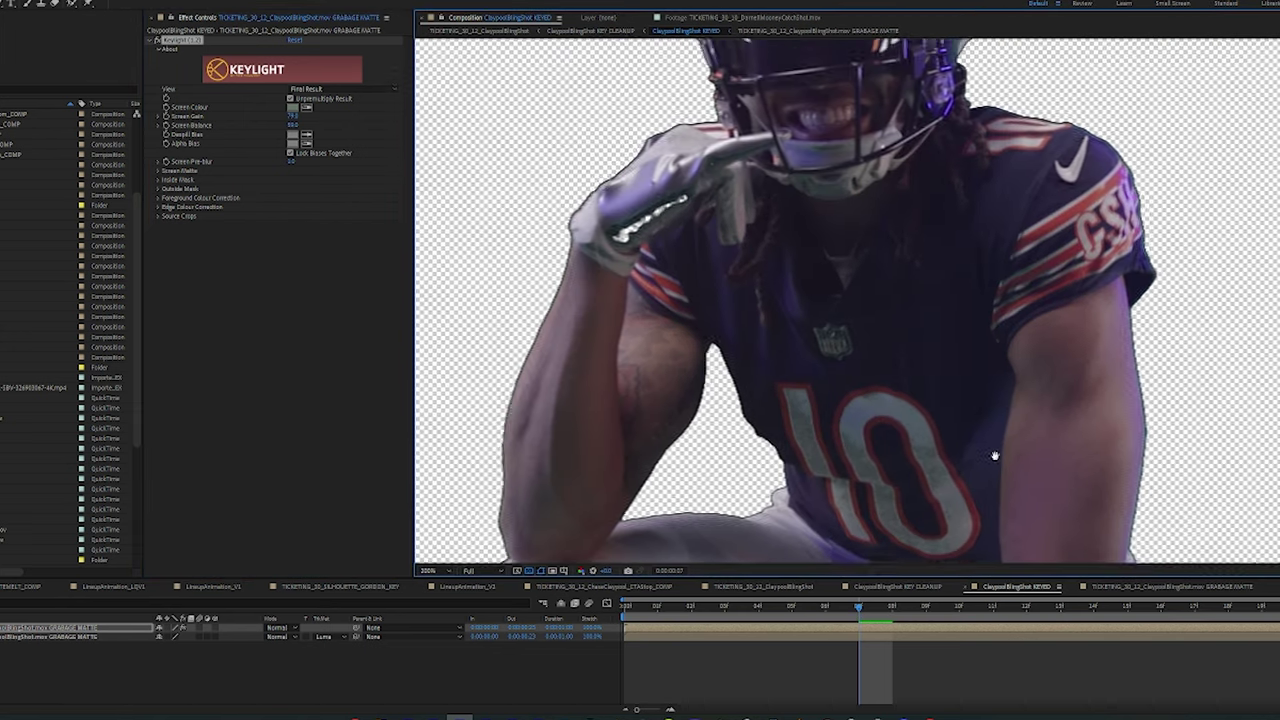
- Set the Keylight view to Screen Matte for the luma matte and inspect the jersey logo and number in the composite
click(340, 89)
click(342, 148)
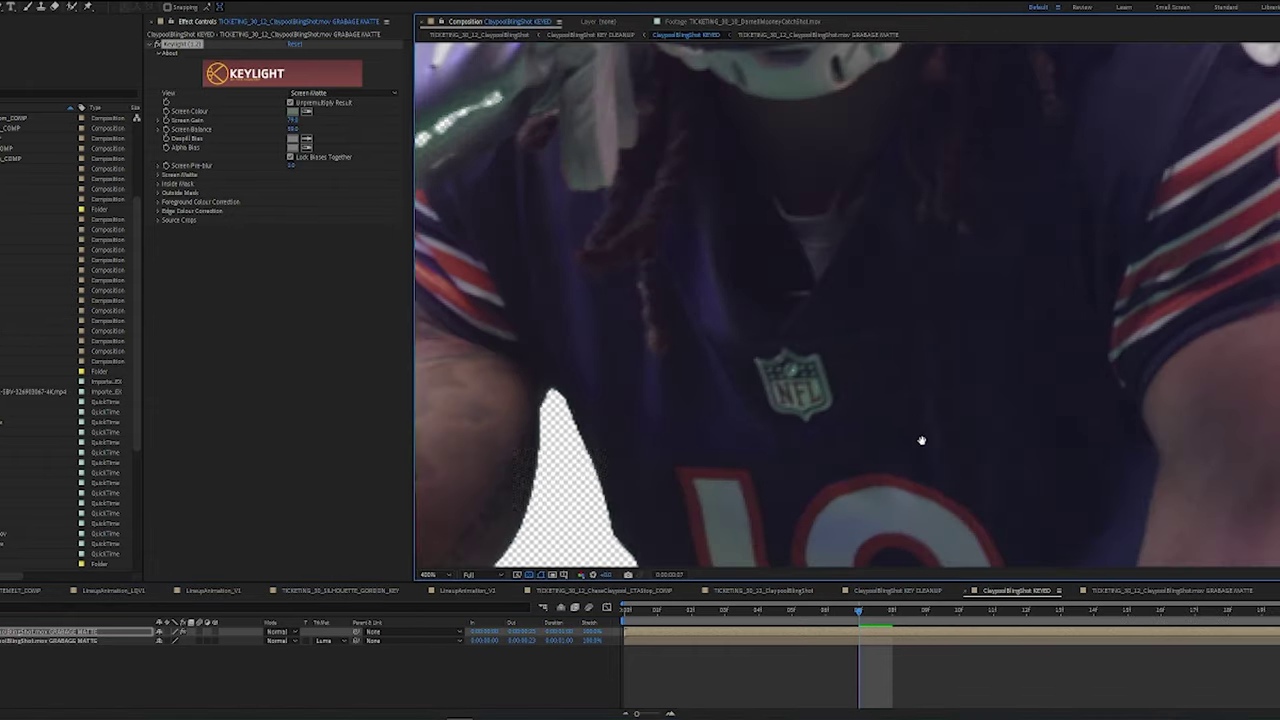
drag(1082, 437, 1070, 223)
scroll(939, 381, down, 1)
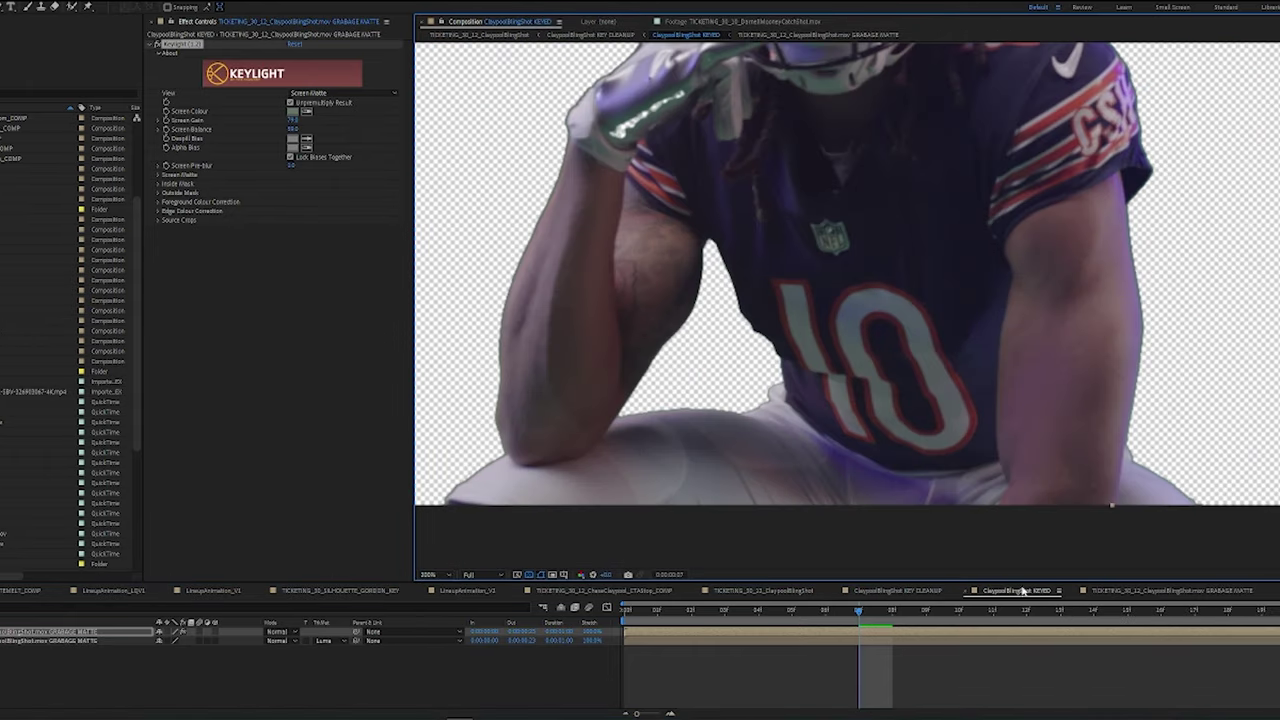
- Open the ClaypoolBlingShot KEY CLEANUP composition and scrub through it, examining how the masked source layer fills holes in the glove, chin and logo
click(908, 592)
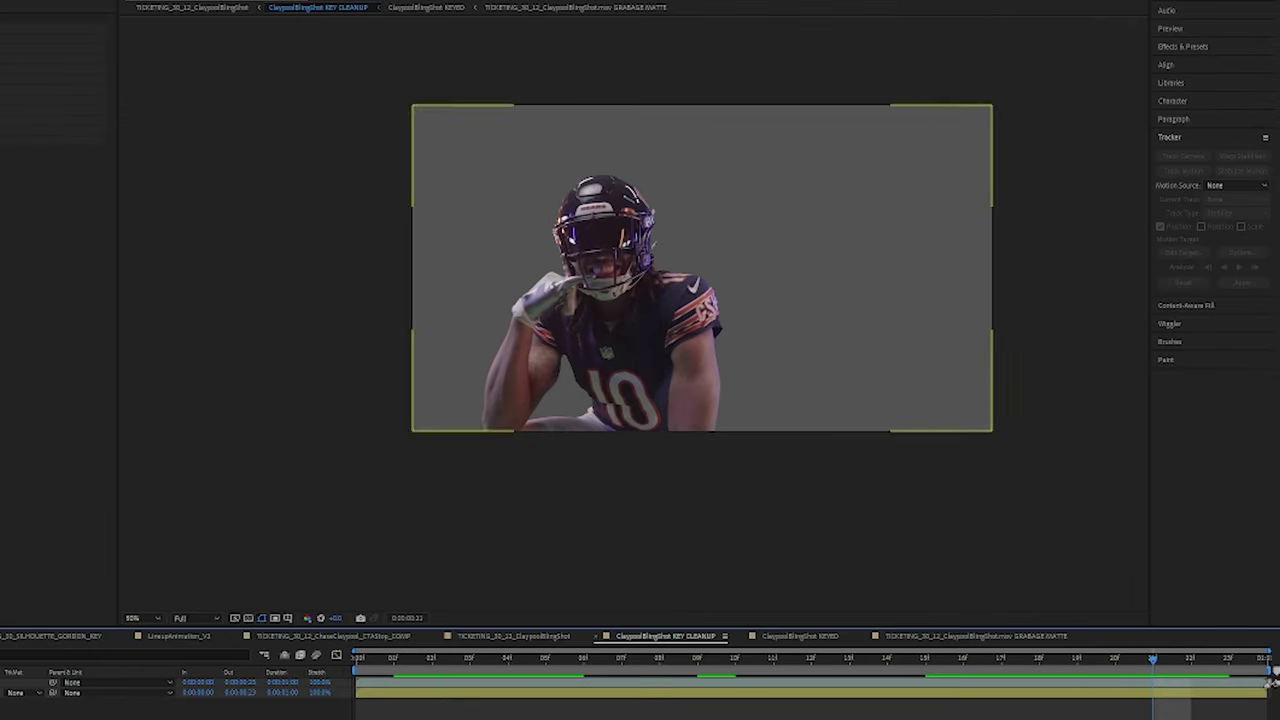
click(620, 282)
drag(1160, 664, 1100, 668)
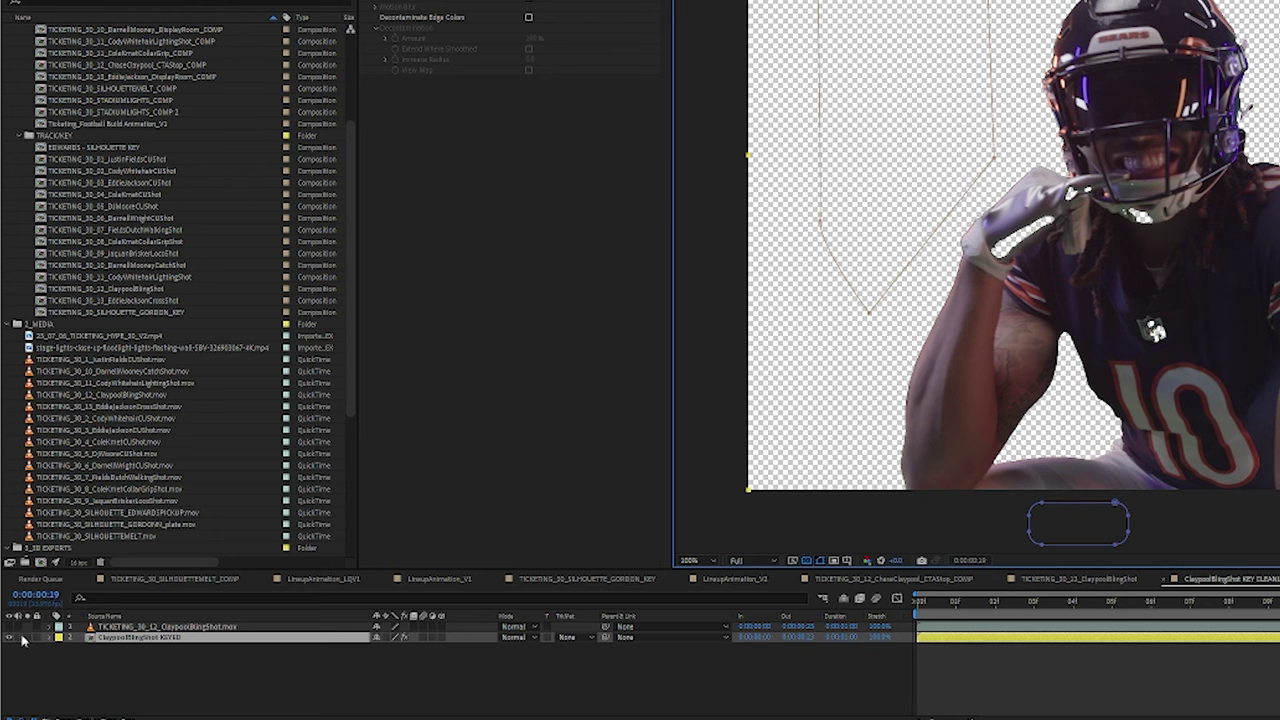
click(115, 627)
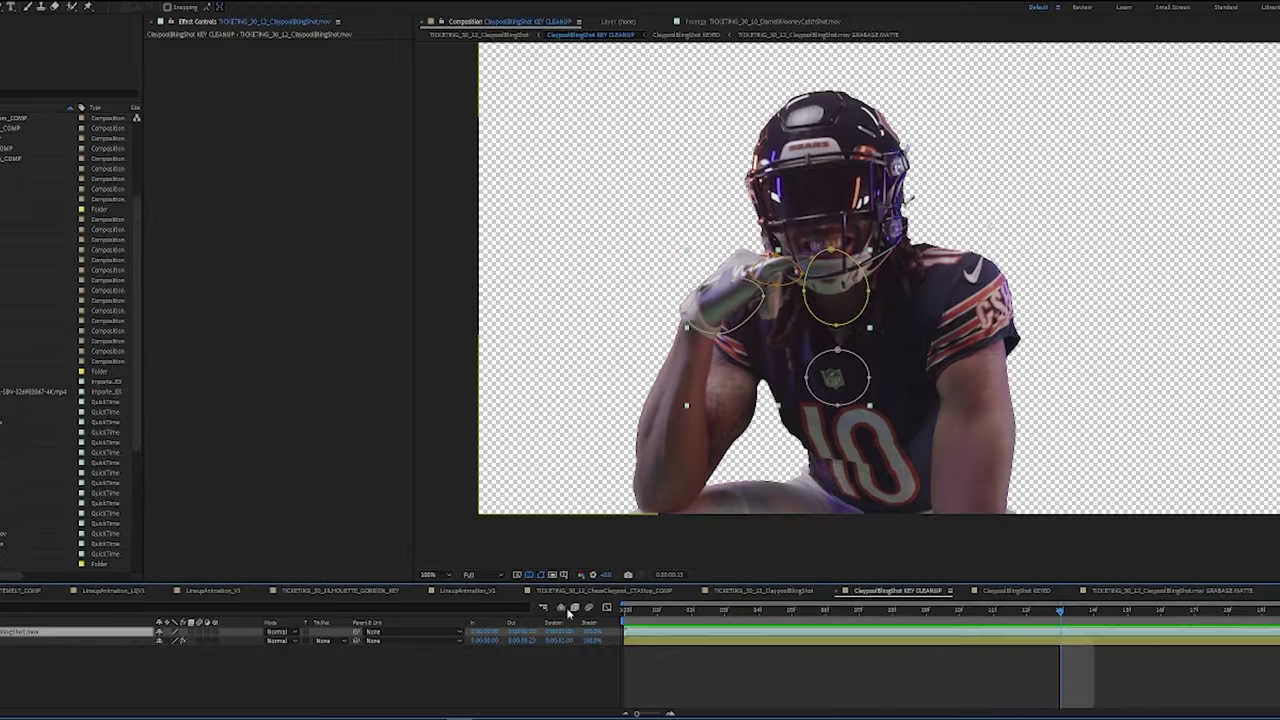
drag(1063, 612, 1262, 610)
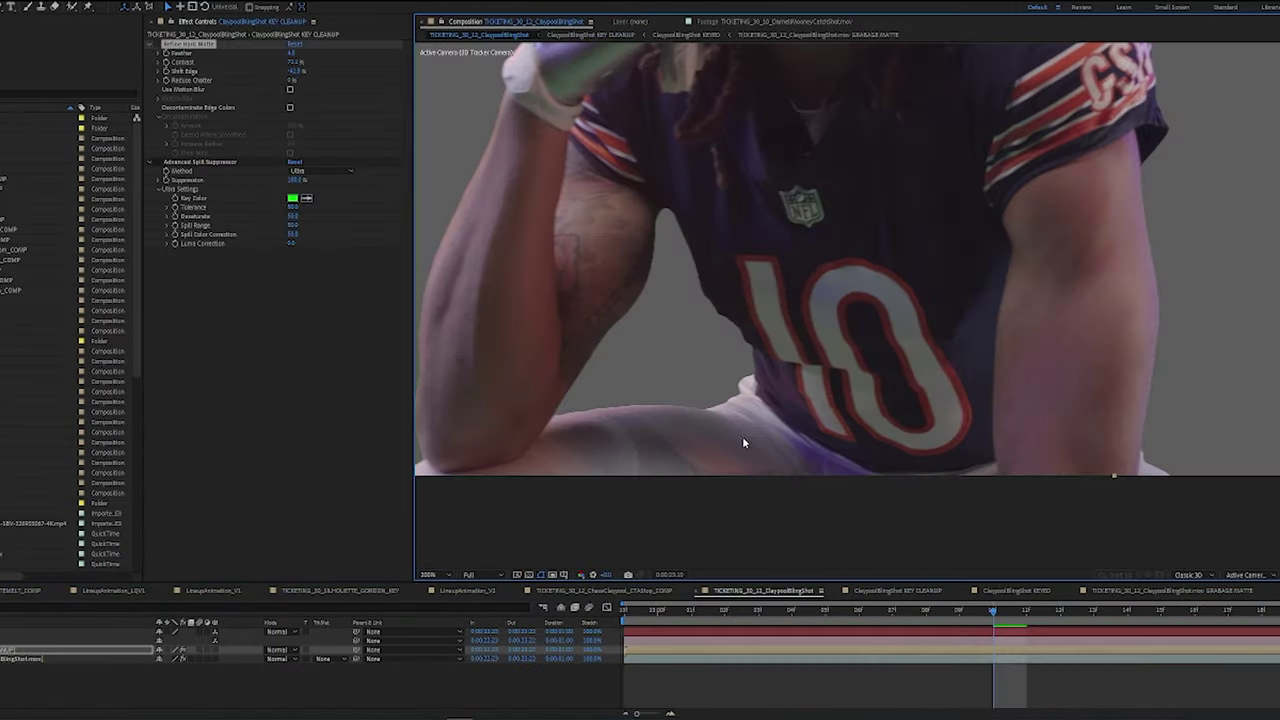
- Compare the helmet, glove and arm edges in the TICKETING_30_12_ClaypoolBlingShot composition with Refine Hard Matte off and on
middle_drag(740, 187, 680, 567)
middle_drag(861, 260, 1094, 289)
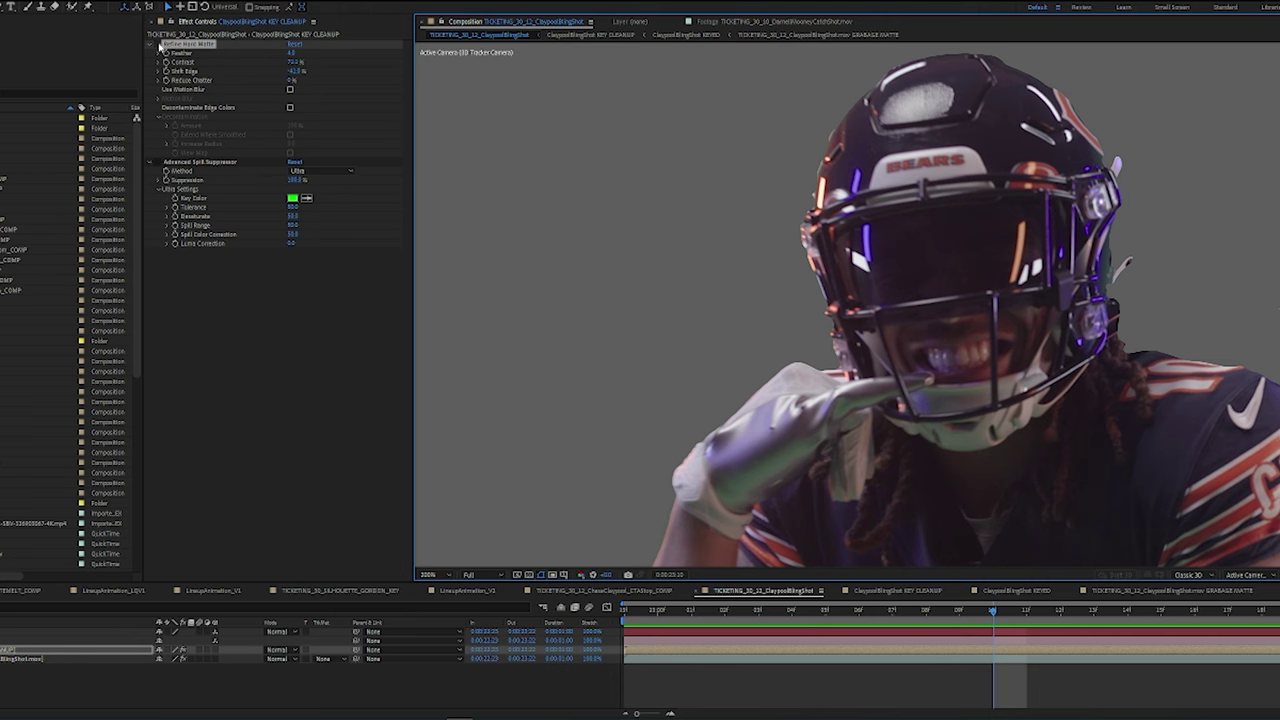
click(160, 46)
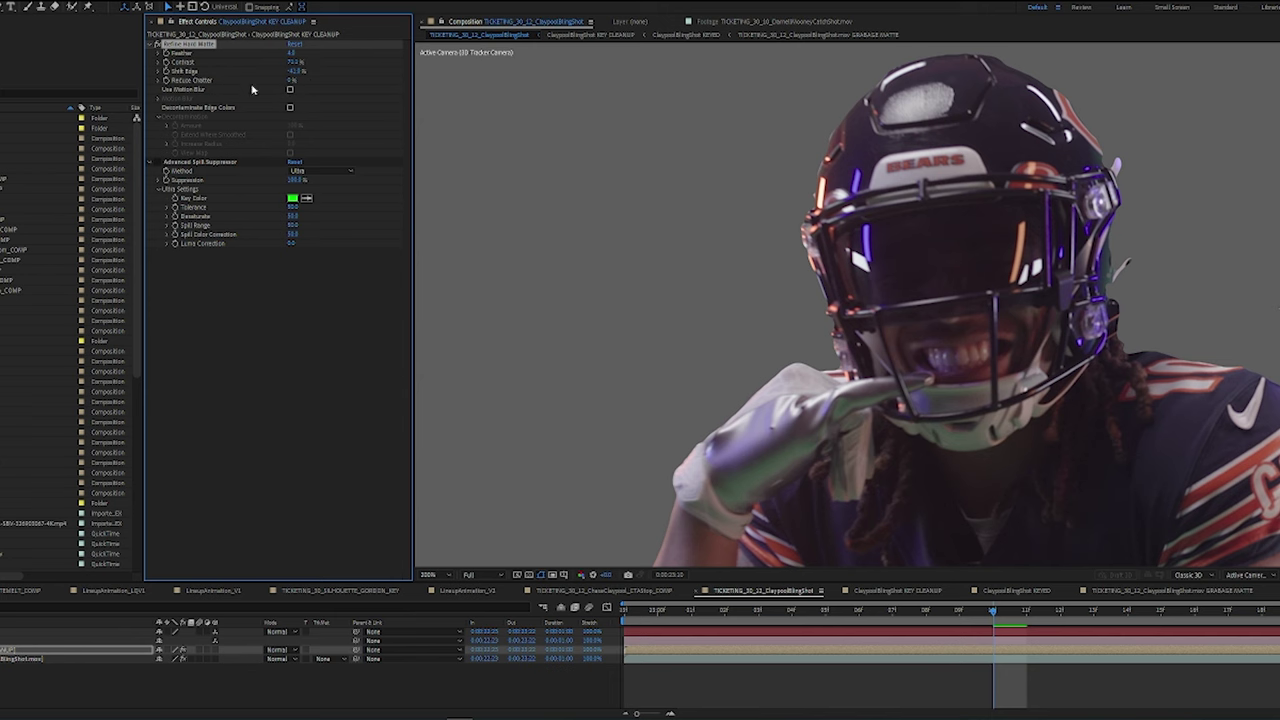
click(158, 44)
click(158, 44)
scroll(1040, 470, down, 1)
middle_drag(1045, 480, 1022, 363)
scroll(942, 345, up, 1)
middle_drag(953, 296, 960, 320)
drag(959, 320, 964, 360)
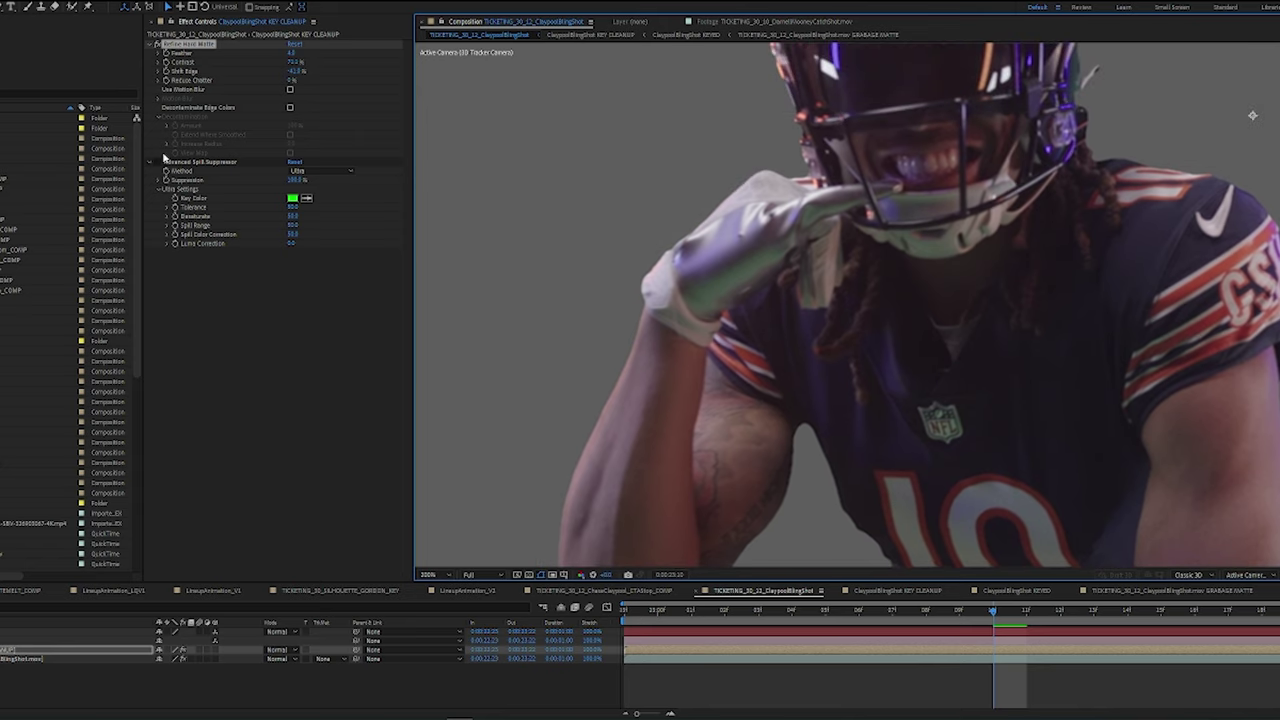
- Check the green spill on the glove with Advanced Spill Suppressor off and on, and set its method to Standard
click(165, 168)
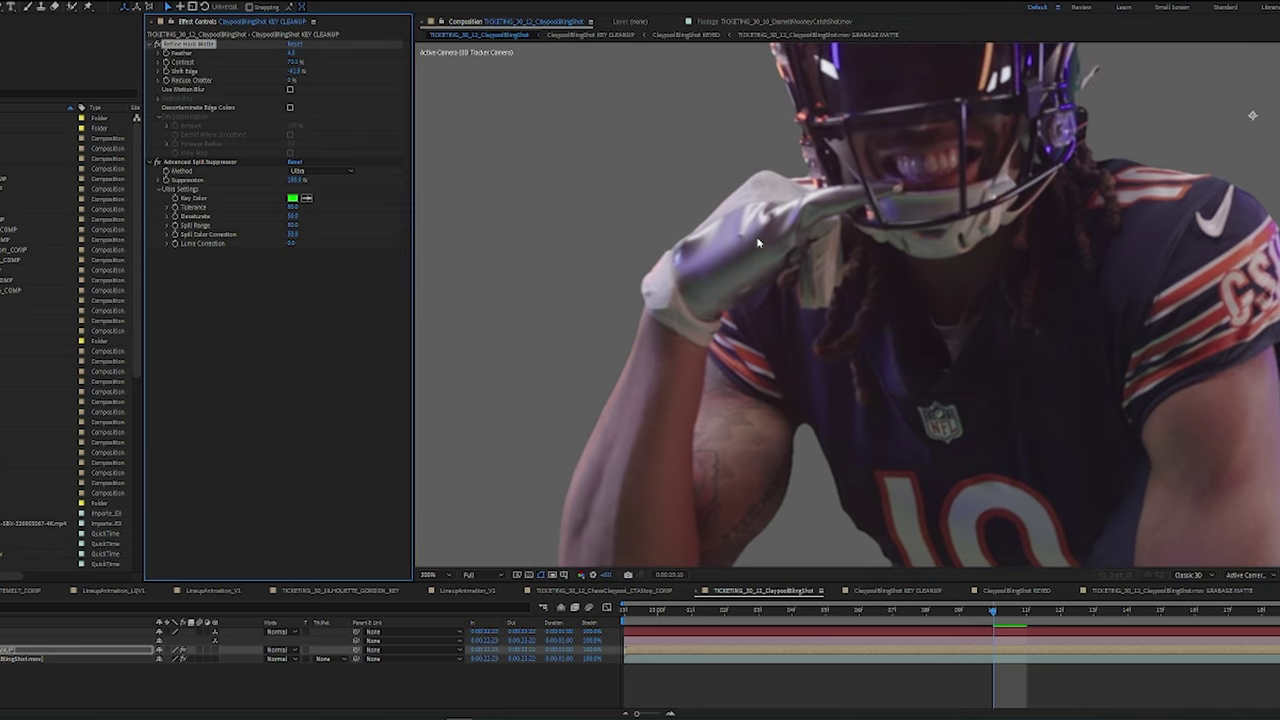
scroll(765, 323, up, 2)
click(320, 172)
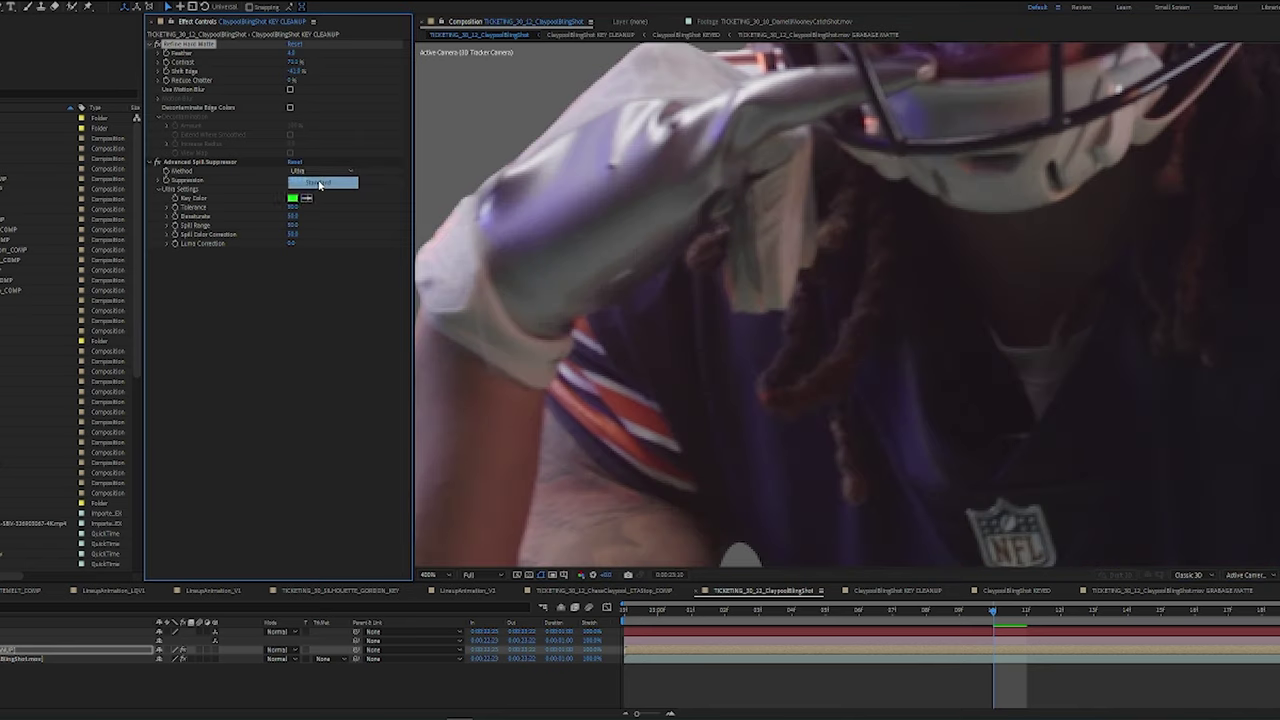
click(320, 183)
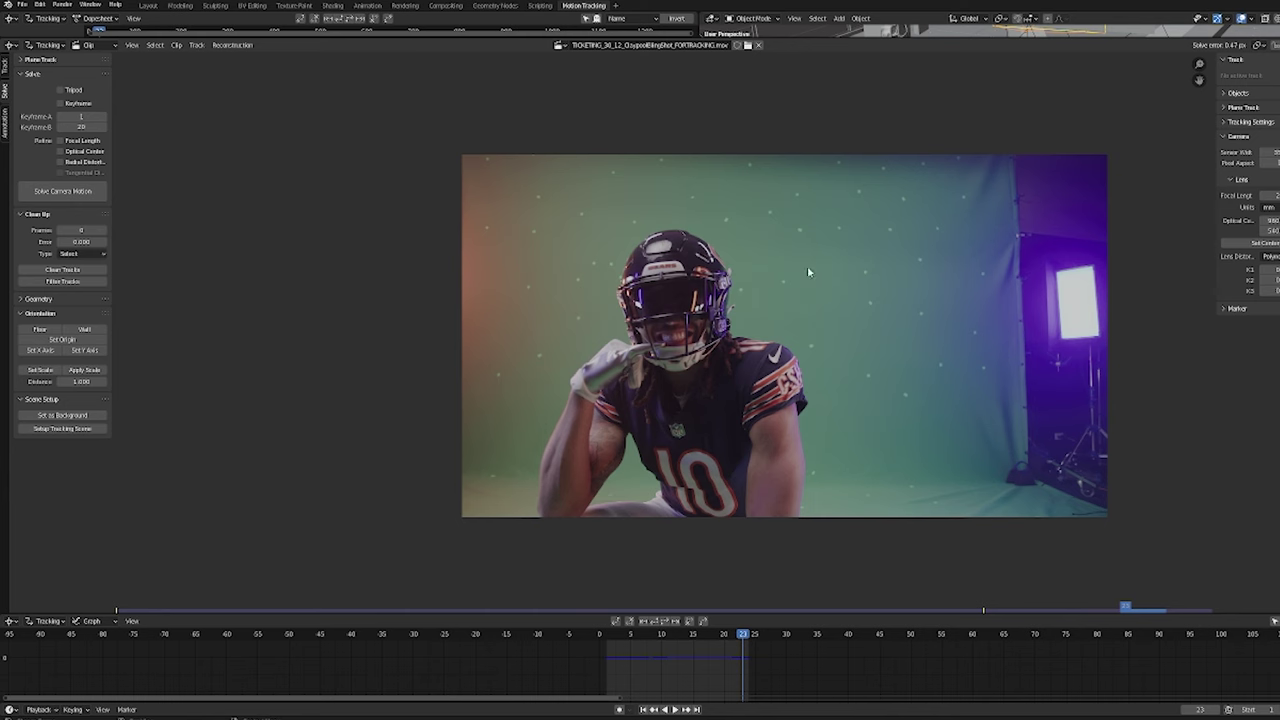
- Switch to Blender's motion tracking workspace, prefetch the player clip and go to frame 4
scroll(839, 285, up, 1)
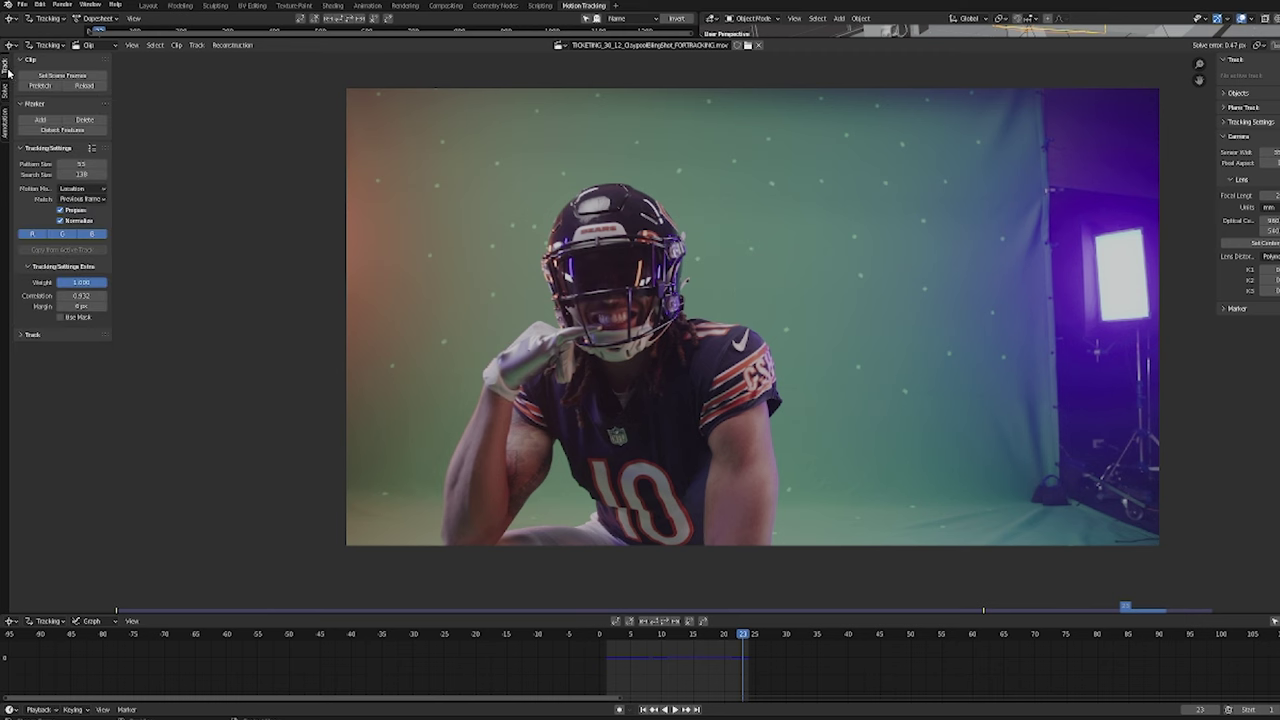
click(44, 86)
scroll(726, 666, up, 2)
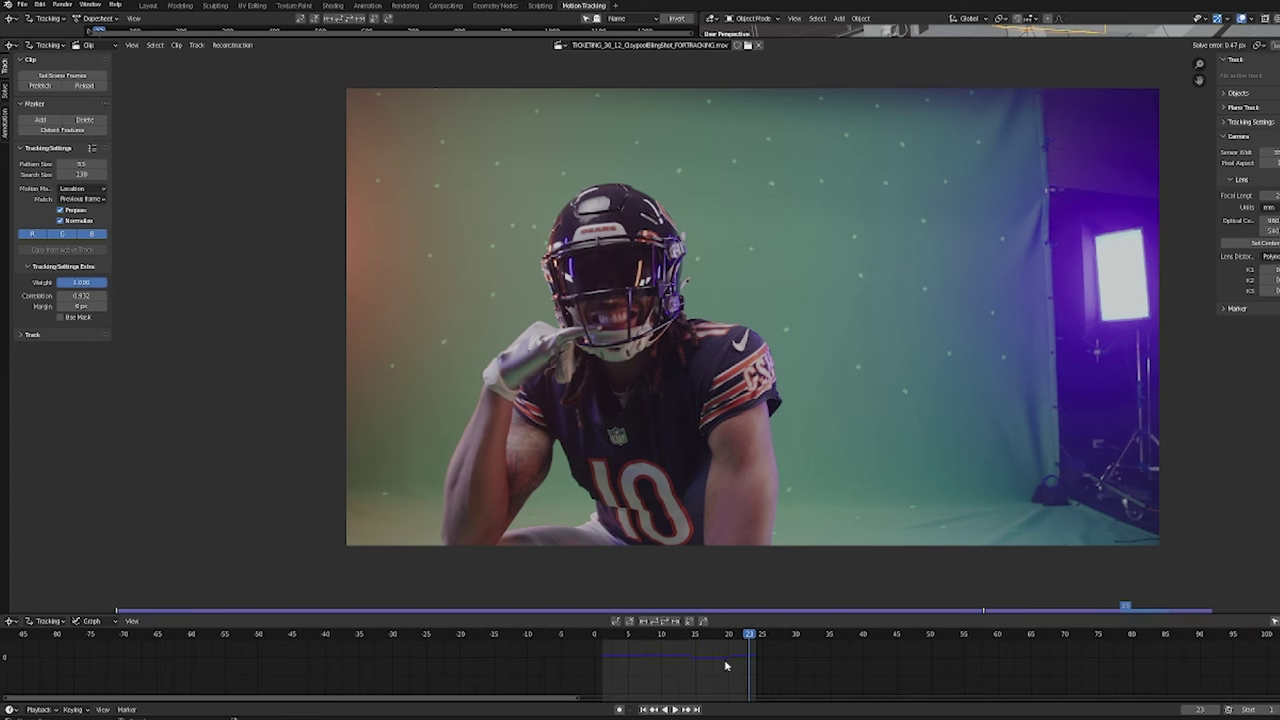
middle_drag(689, 663, 774, 668)
click(703, 635)
- Detect features over the whole frame with margin 0 and threshold 0.000, reducing the distance for denser markers
click(58, 130)
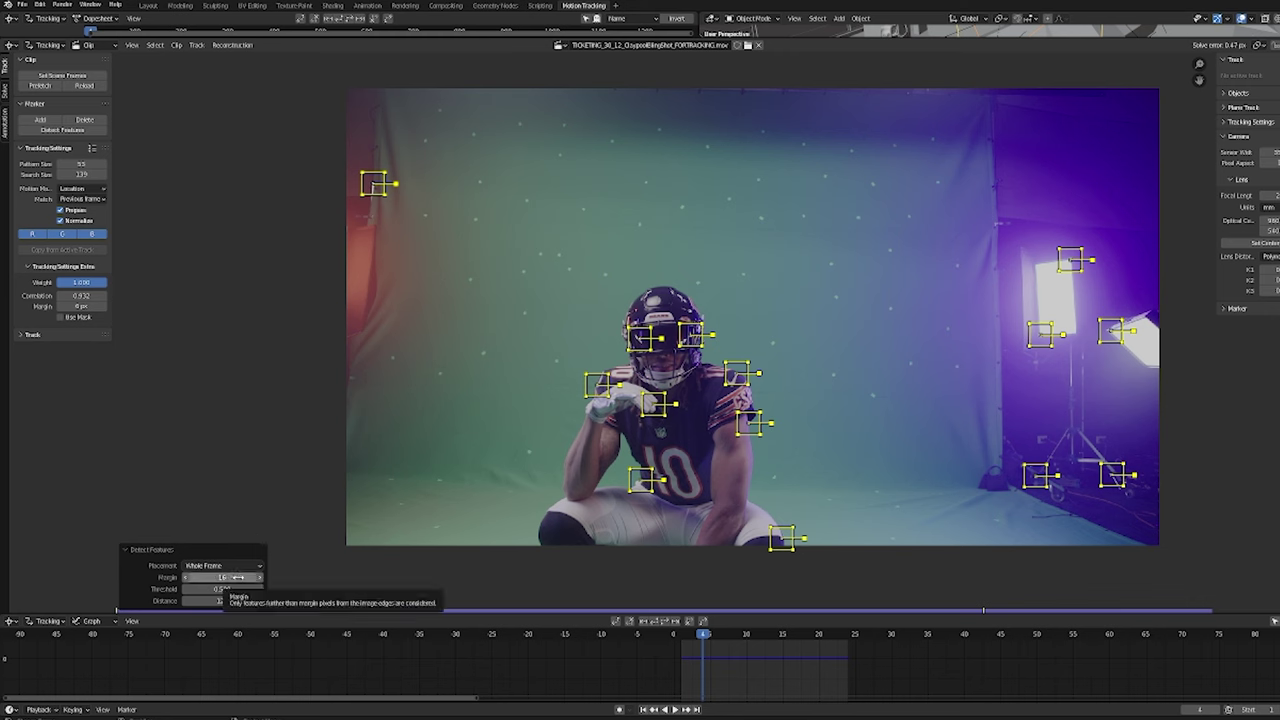
mouse_move(222, 577)
mouse_down()
mouse_move(200, 577)
mouse_move(205, 589)
mouse_up()
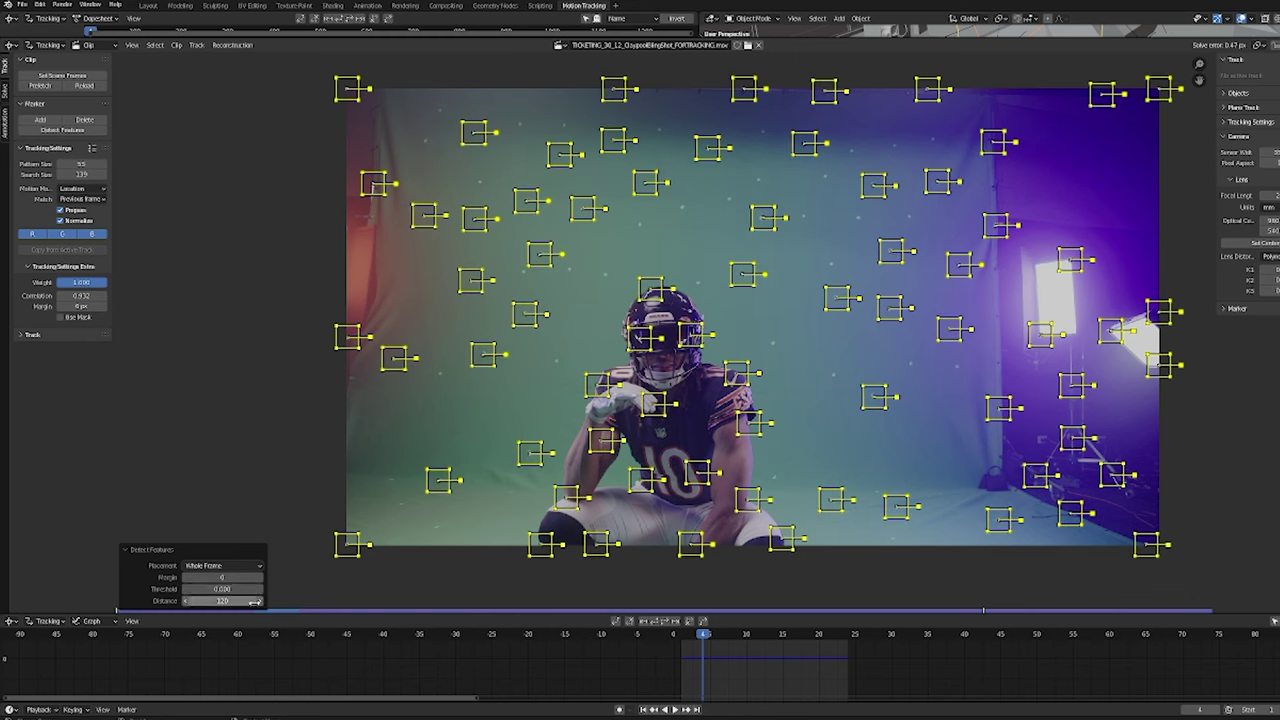
drag(222, 601, 195, 601)
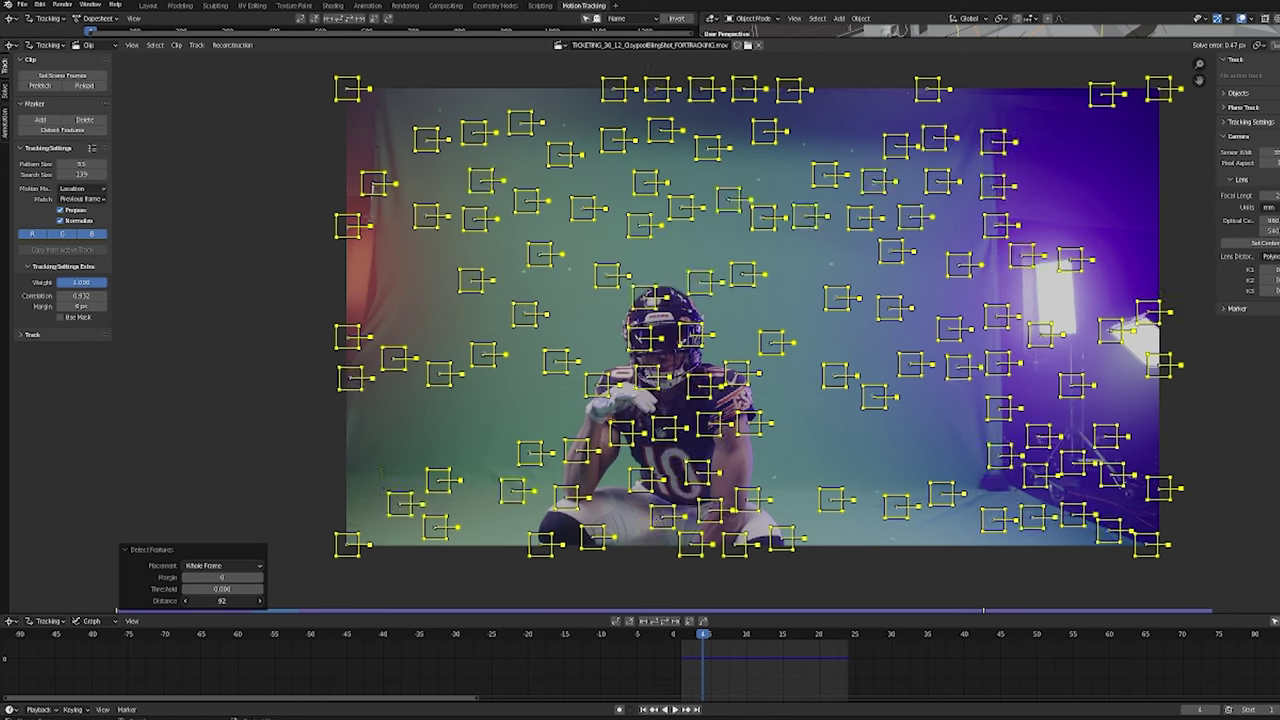
- Delete the markers on the player, select all remaining markers and track them forward through the clip
key(c)
drag(668, 330, 745, 538)
key(x)
key(a)
key(ctrl+t)
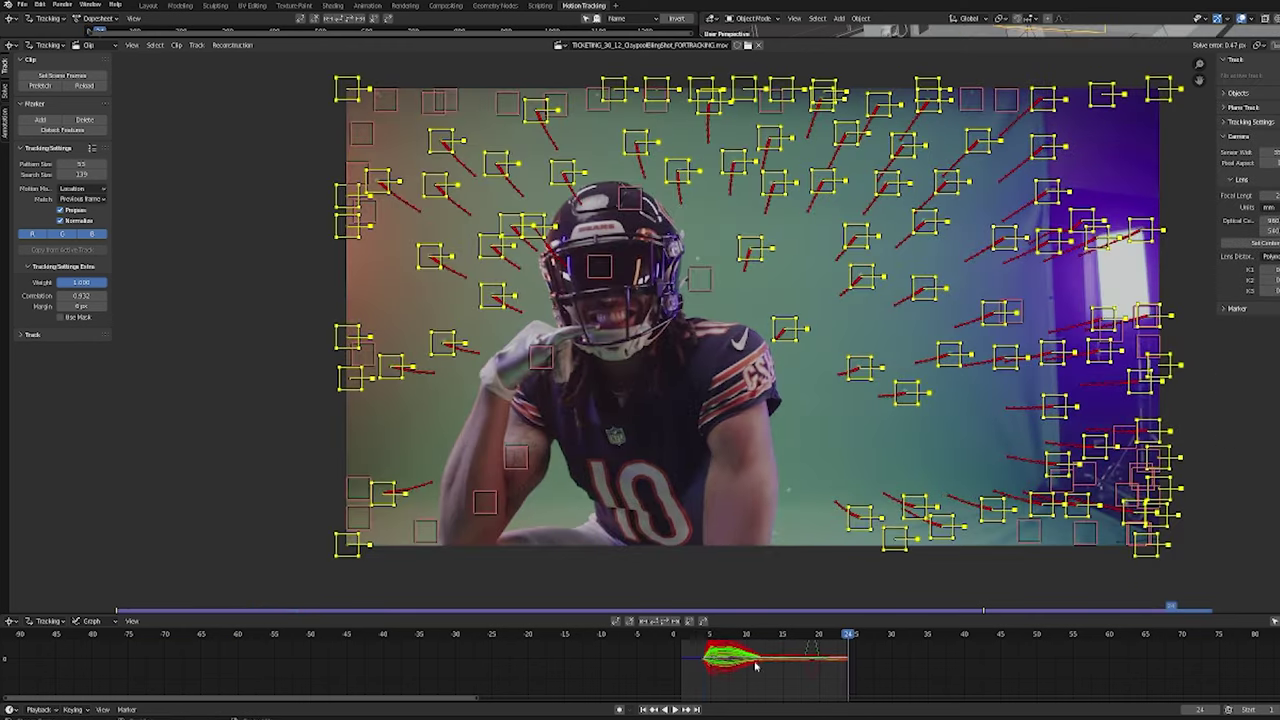
- Track the selected markers backward from frame 4 to the clip's start and scrub through the tracks to check them
click(704, 641)
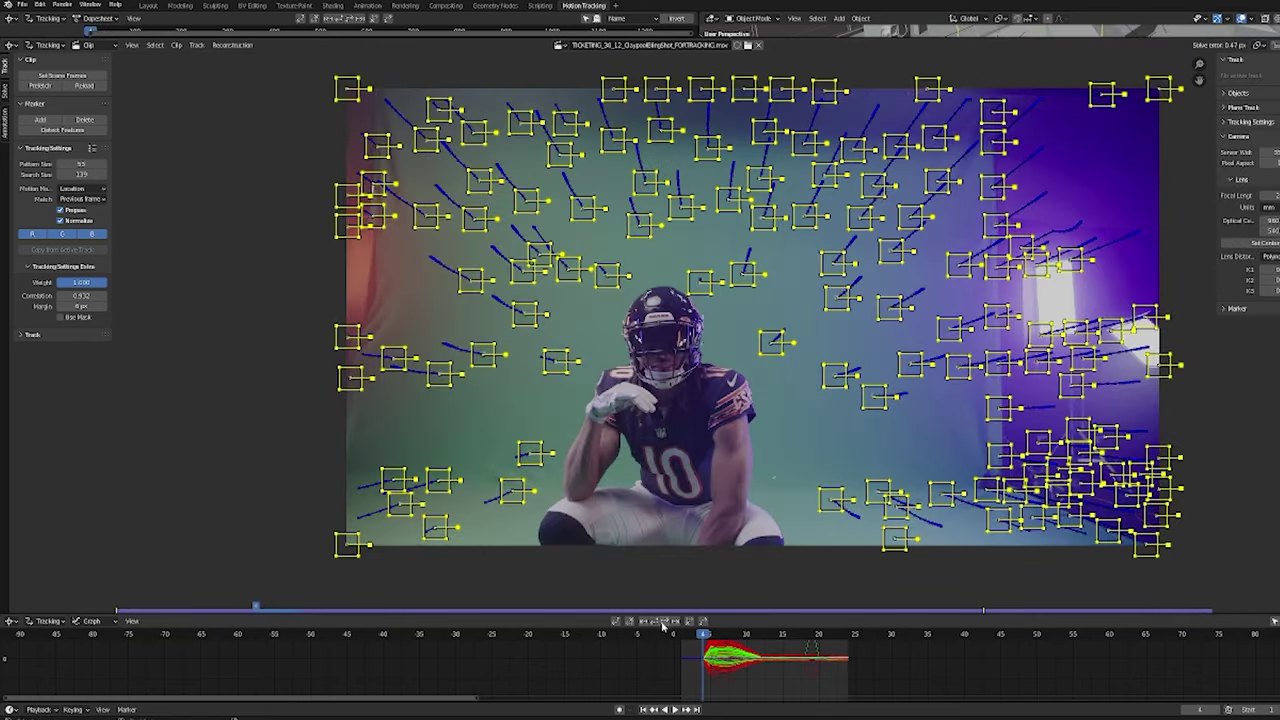
click(657, 621)
middle_drag(764, 642, 740, 654)
drag(757, 654, 718, 652)
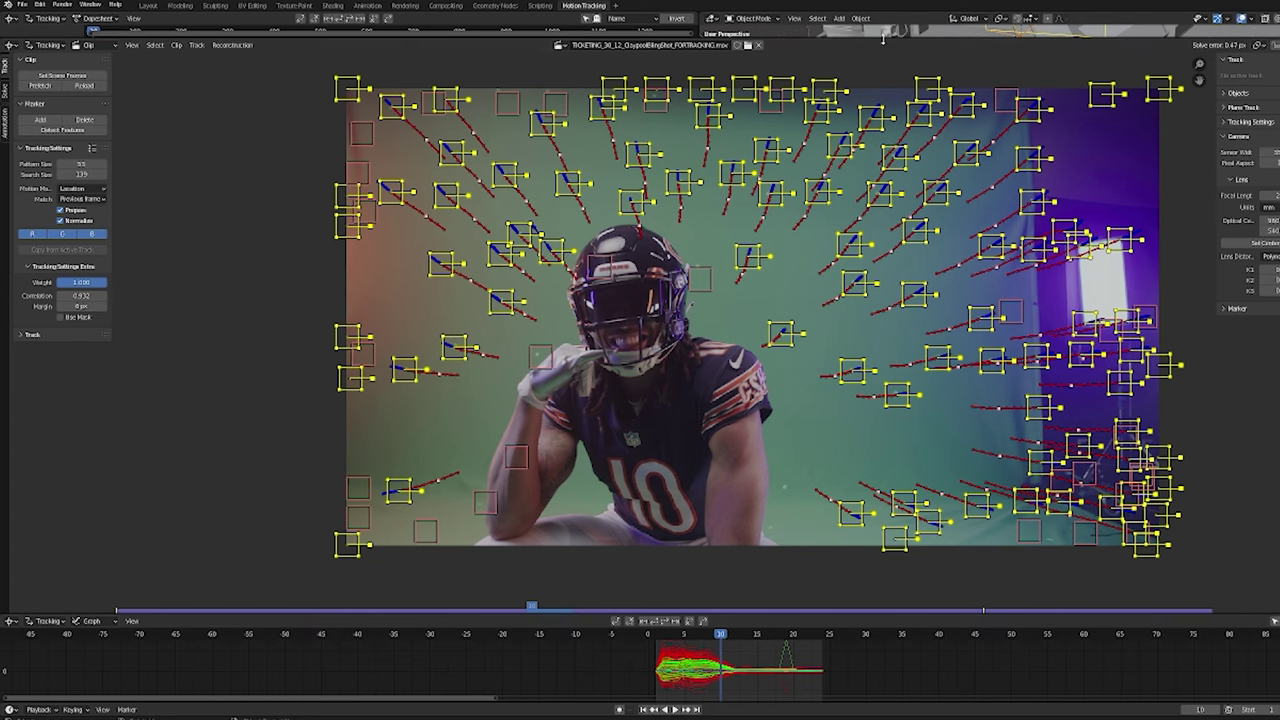
- Solve the camera motion, clean out tracks using a reprojection error of 3, and solve again
drag(883, 38, 880, 338)
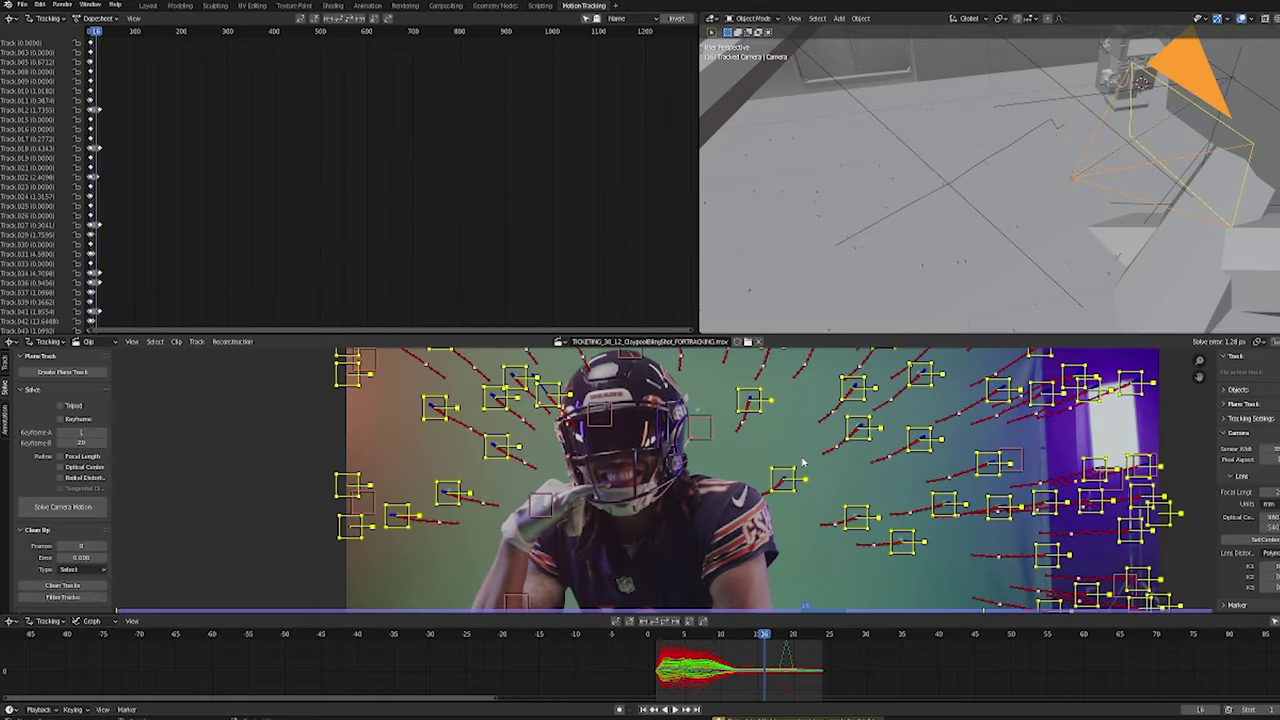
scroll(665, 465, down, 3)
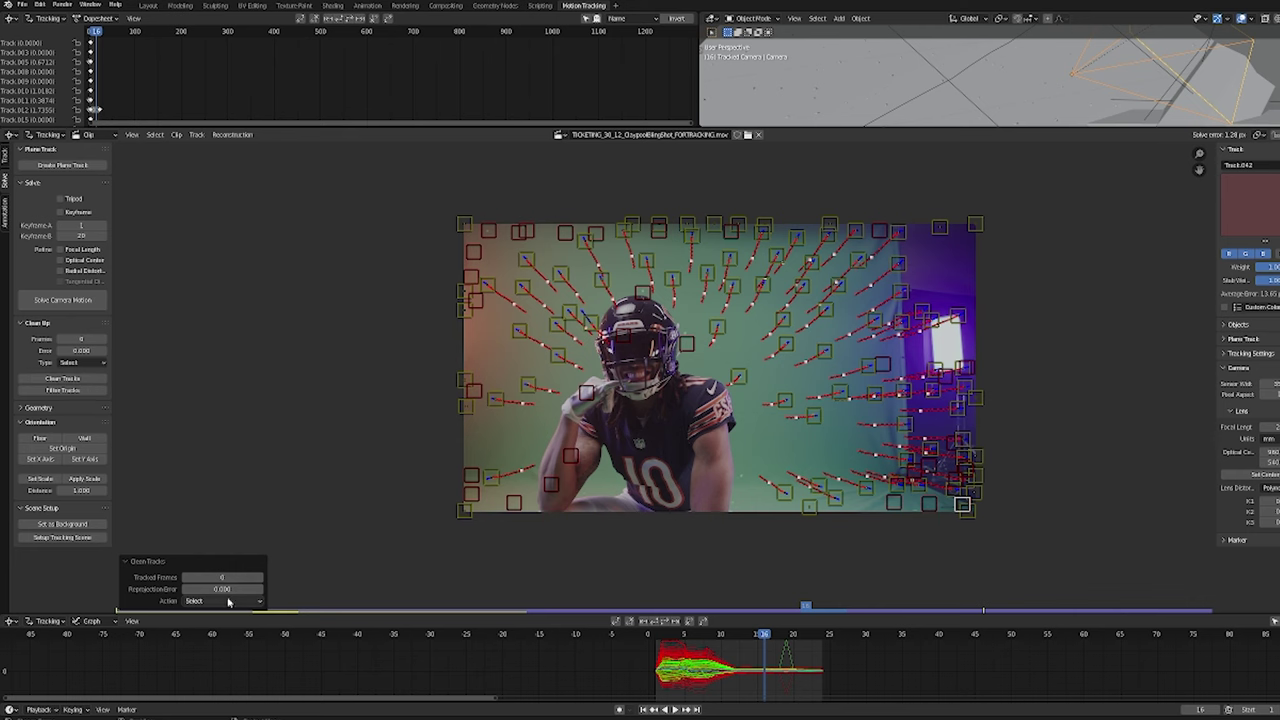
click(235, 590)
text(3)
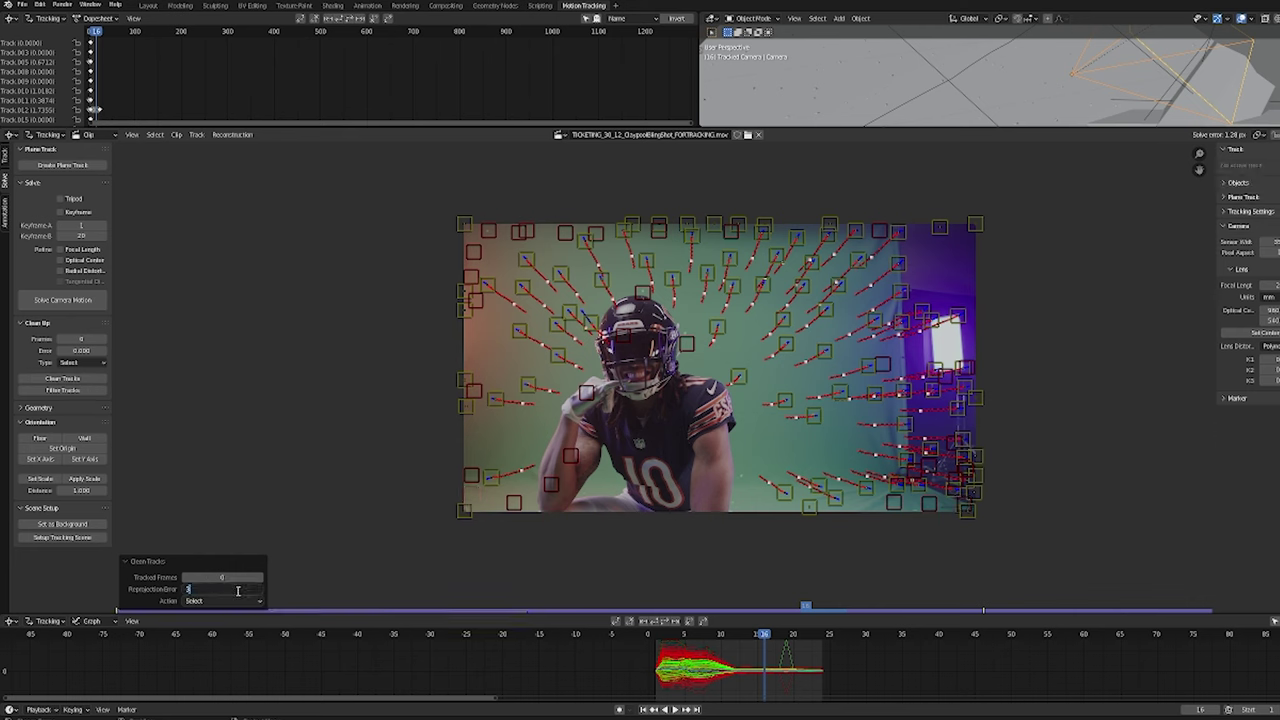
key(Return)
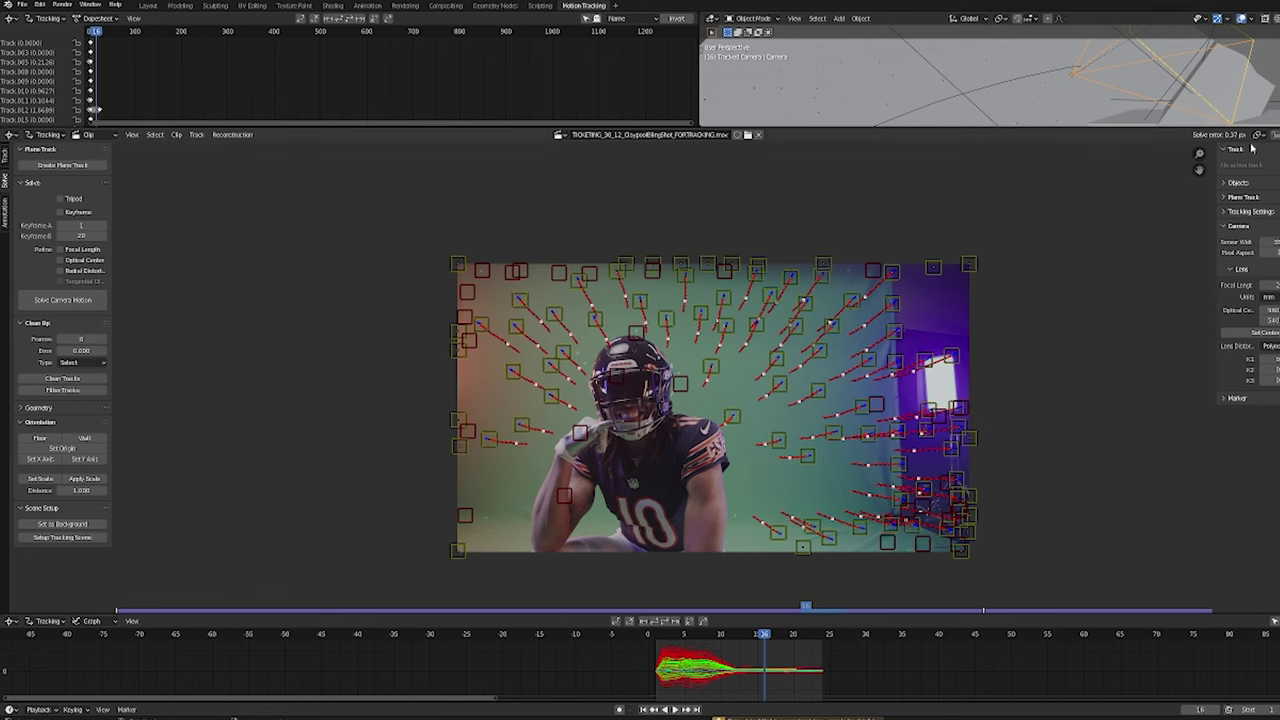
- Enlarge the 3D viewport to examine the solved camera, and open the Layout workspace to view it in the train station scene
drag(1178, 128, 1170, 320)
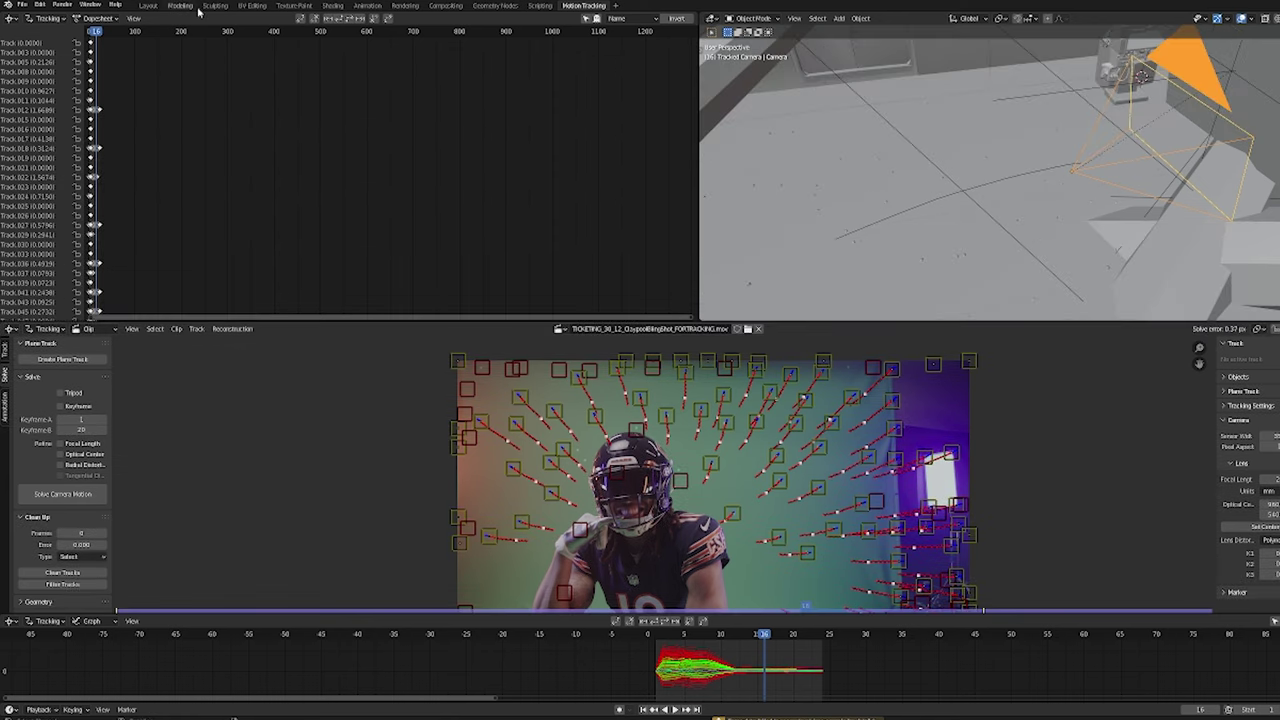
click(149, 7)
middle_drag(1050, 324, 946, 363)
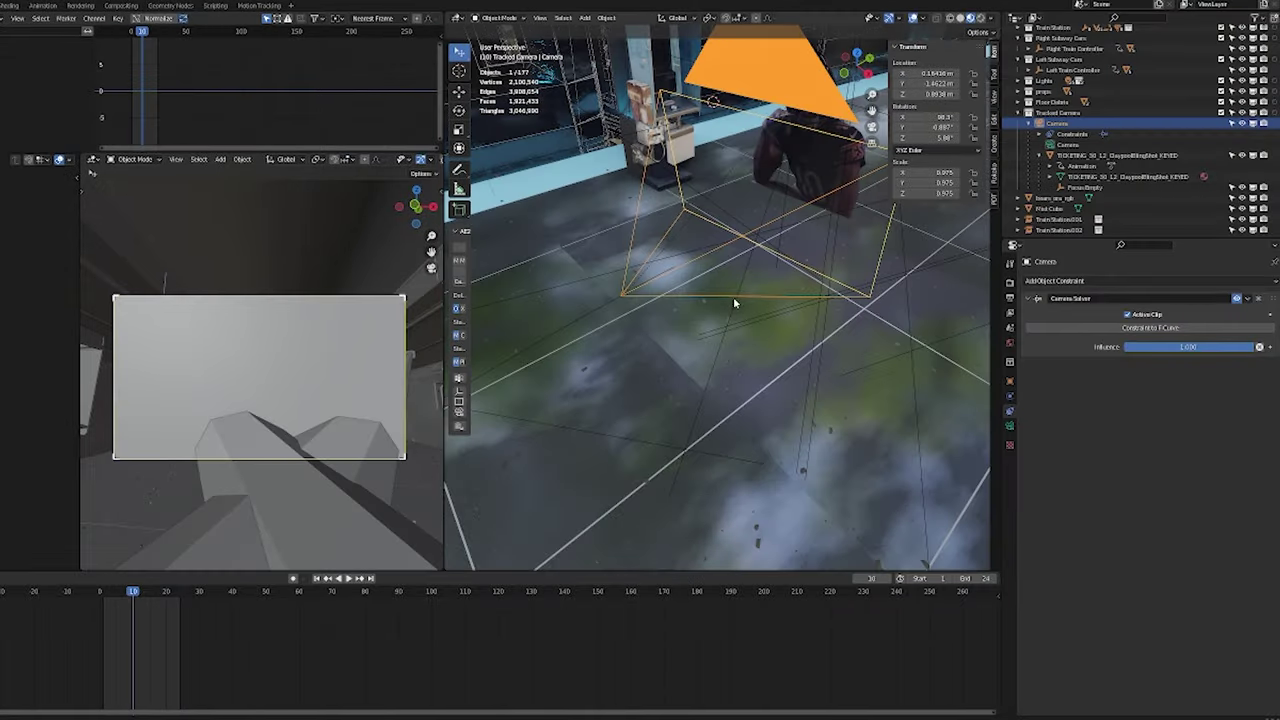
- Isolate the solved camera and play and scrub the timeline to examine its motion path
middle_drag(733, 296, 698, 316)
middle_drag(912, 328, 937, 318)
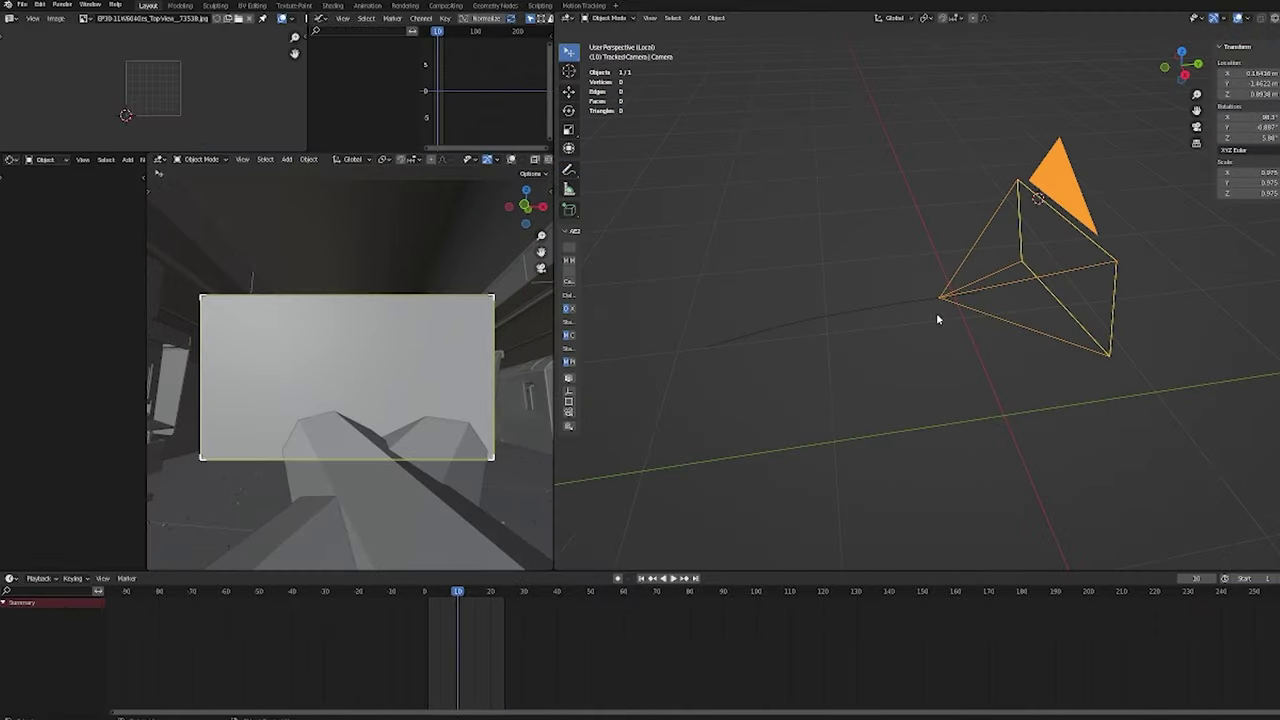
scroll(940, 318, up, 2)
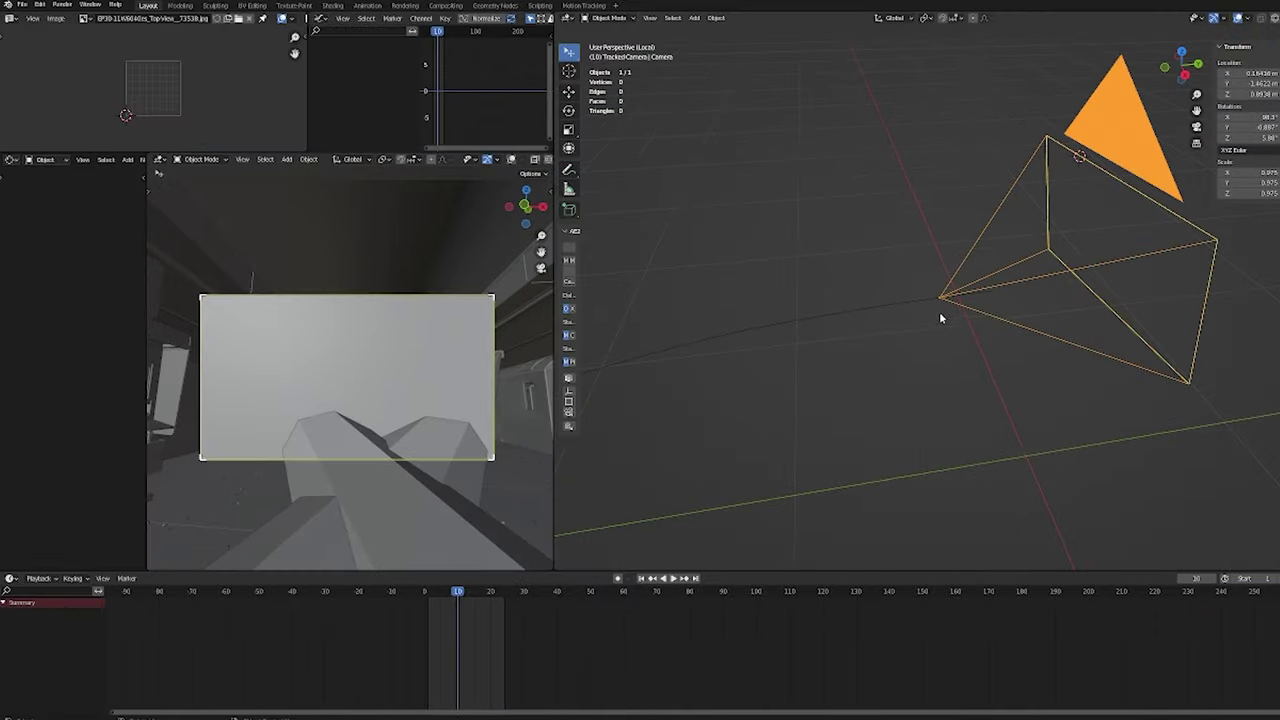
middle_drag(695, 367, 789, 366)
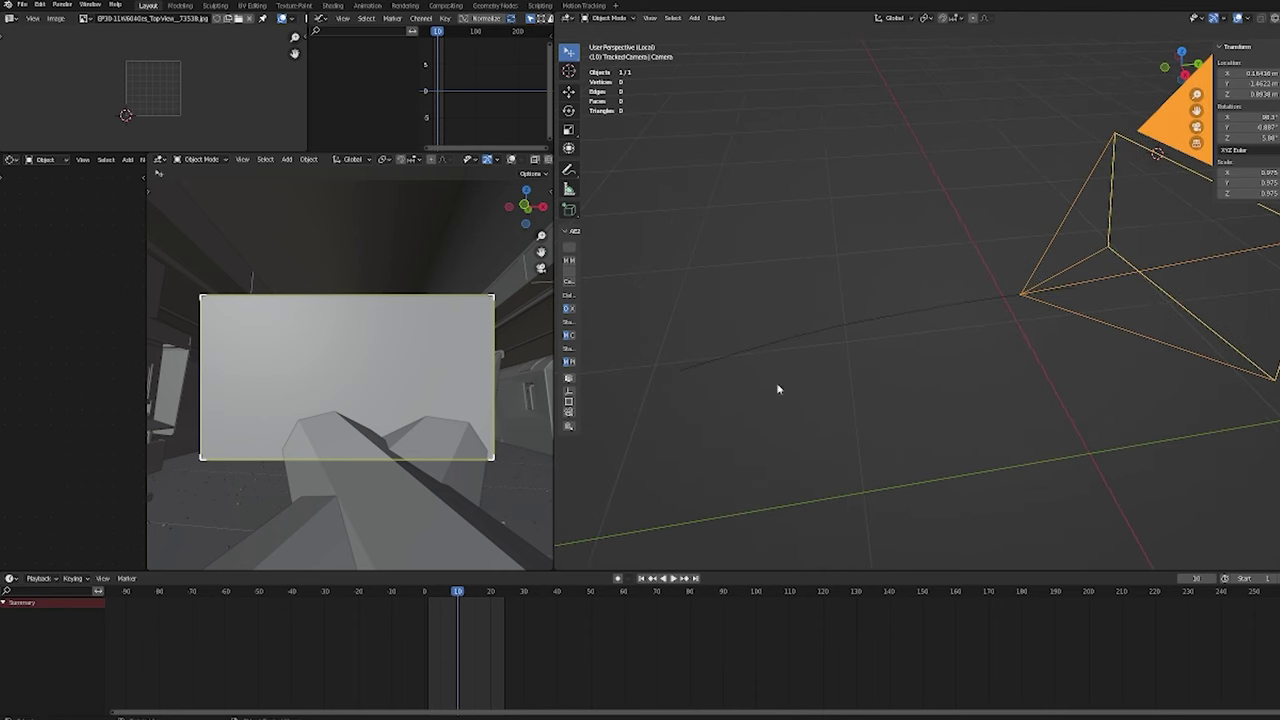
drag(787, 569, 787, 594)
key(space)
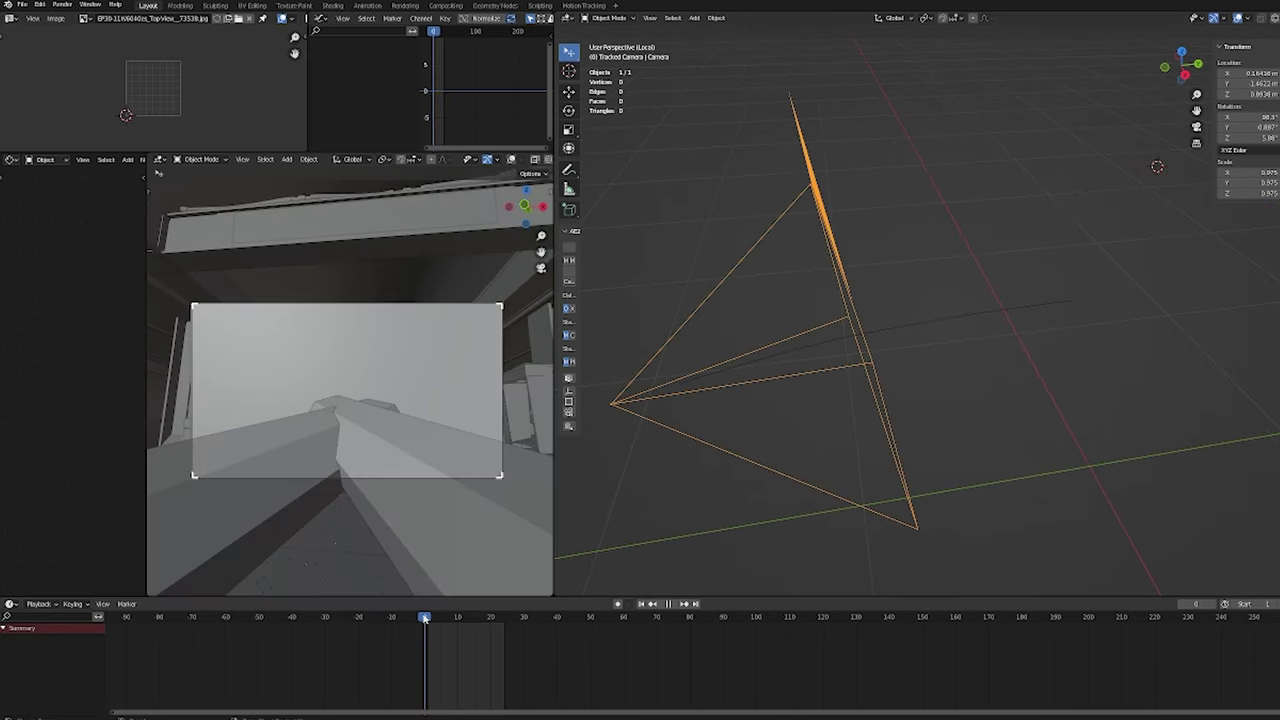
drag(465, 612, 430, 617)
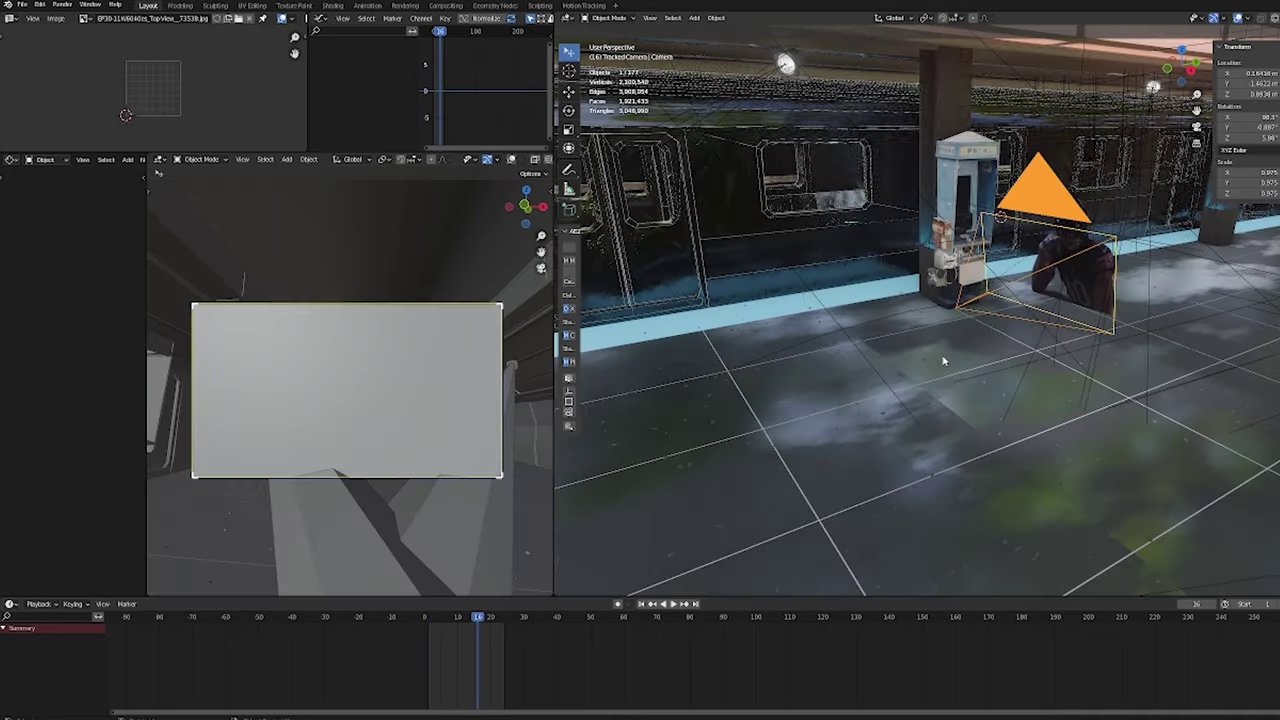
- Return to the full station scene and examine the camera and player plane from the side at frame 22
scroll(943, 360, up, 1)
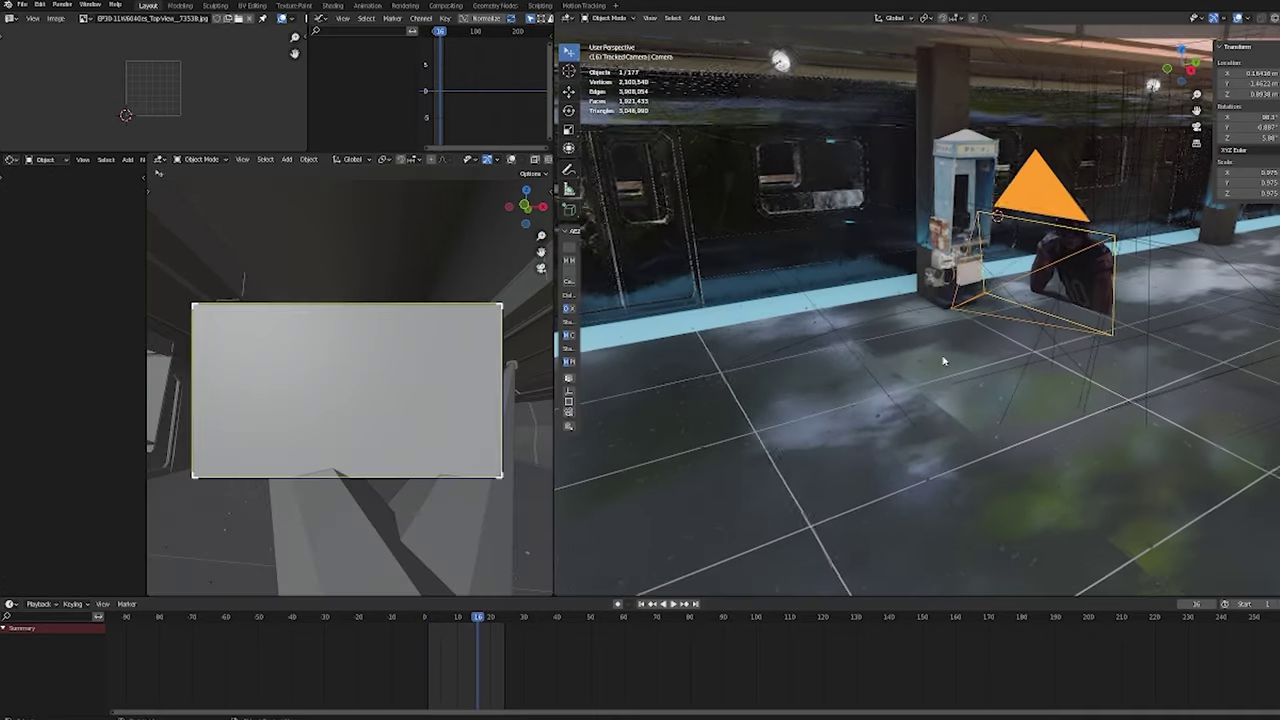
middle_drag(943, 360, 983, 332)
scroll(945, 343, up, 2)
scroll(894, 380, up, 3)
mouse_move(499, 622)
mouse_down()
mouse_move(431, 626)
mouse_move(497, 618)
mouse_up()
middle_drag(881, 485, 832, 463)
shift+middle_drag(1106, 340, 837, 391)
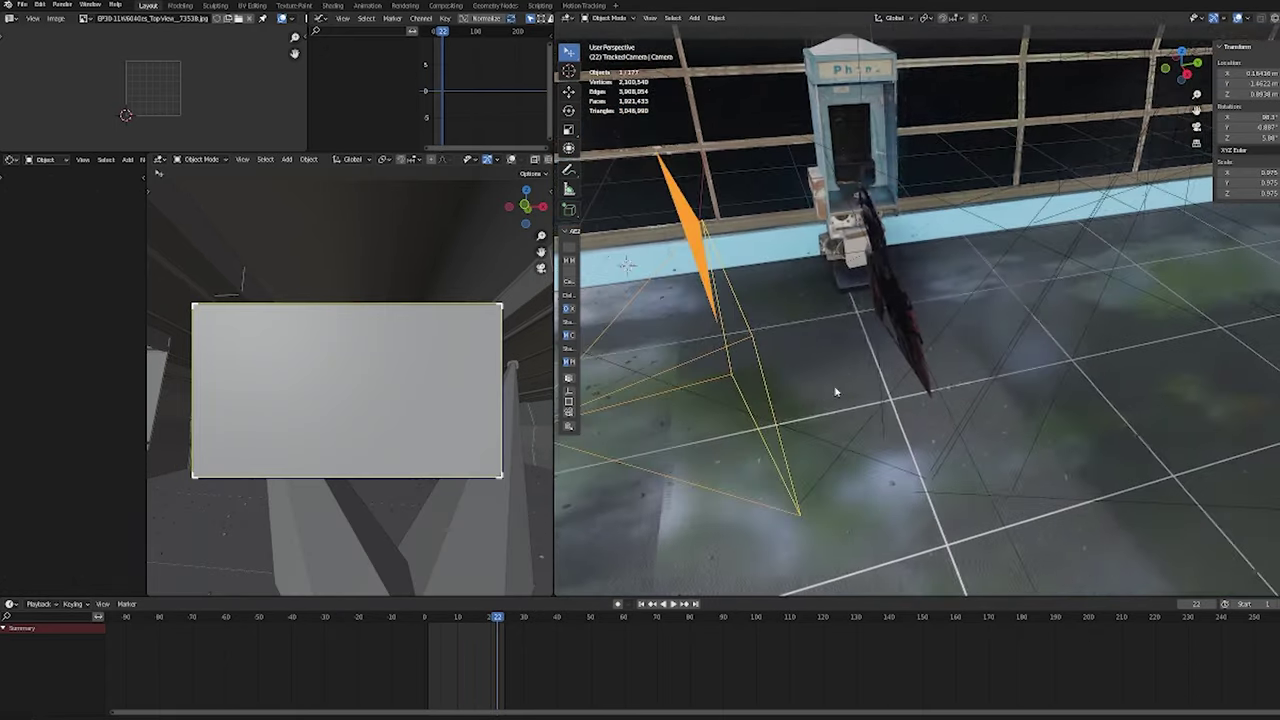
- Select the keyed player footage plane, examine it on its own in local view, and return to the full scene
click(925, 369)
click(917, 318)
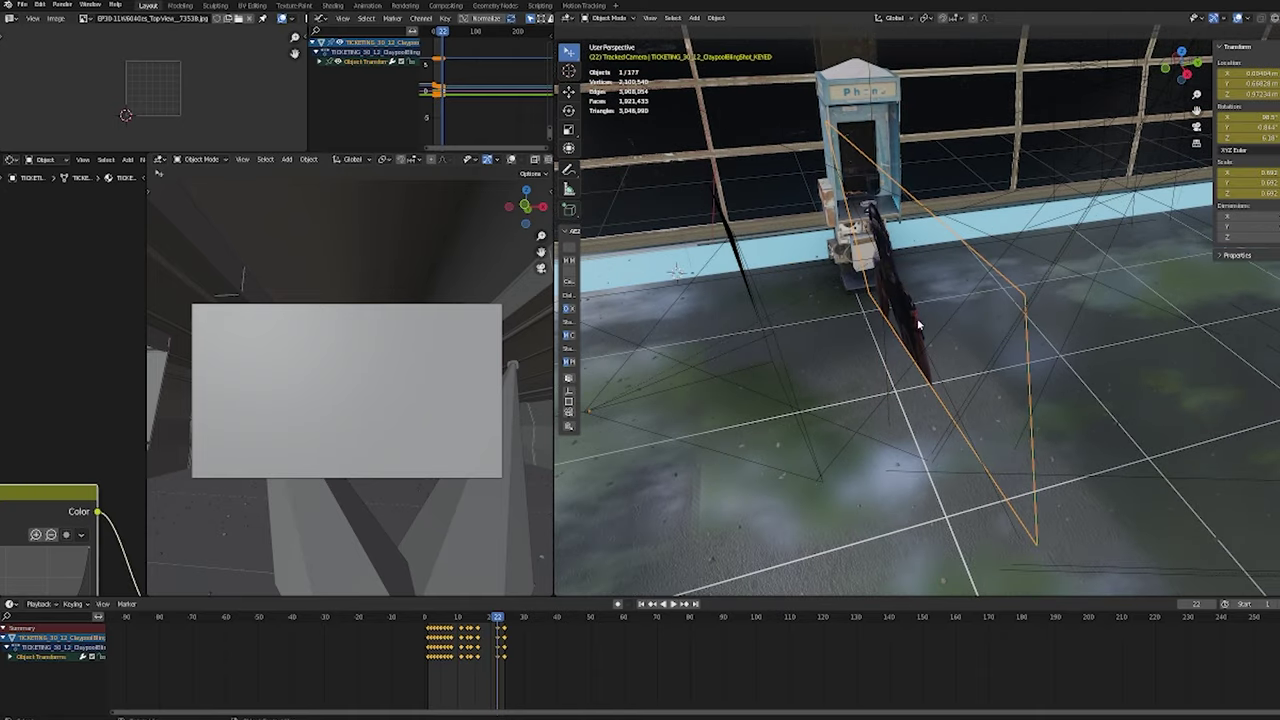
key(KP_Decimal)
middle_drag(993, 296, 938, 154)
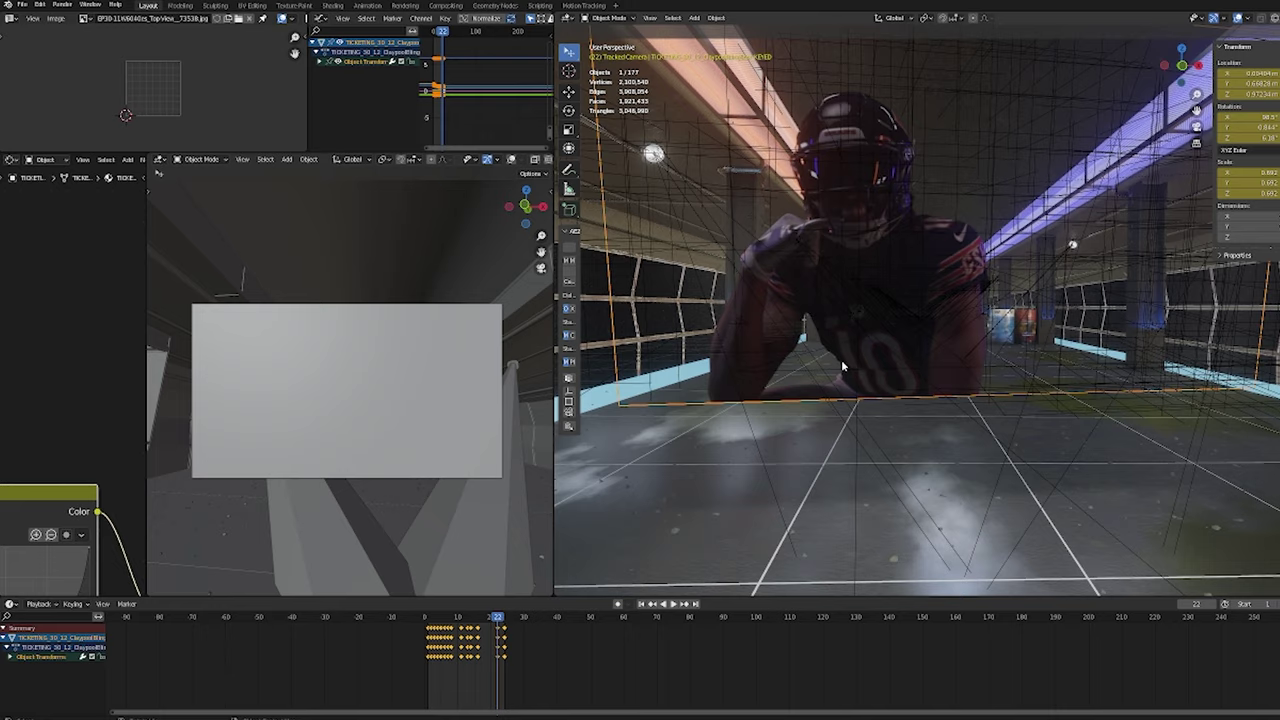
shift+middle_drag(842, 362, 998, 412)
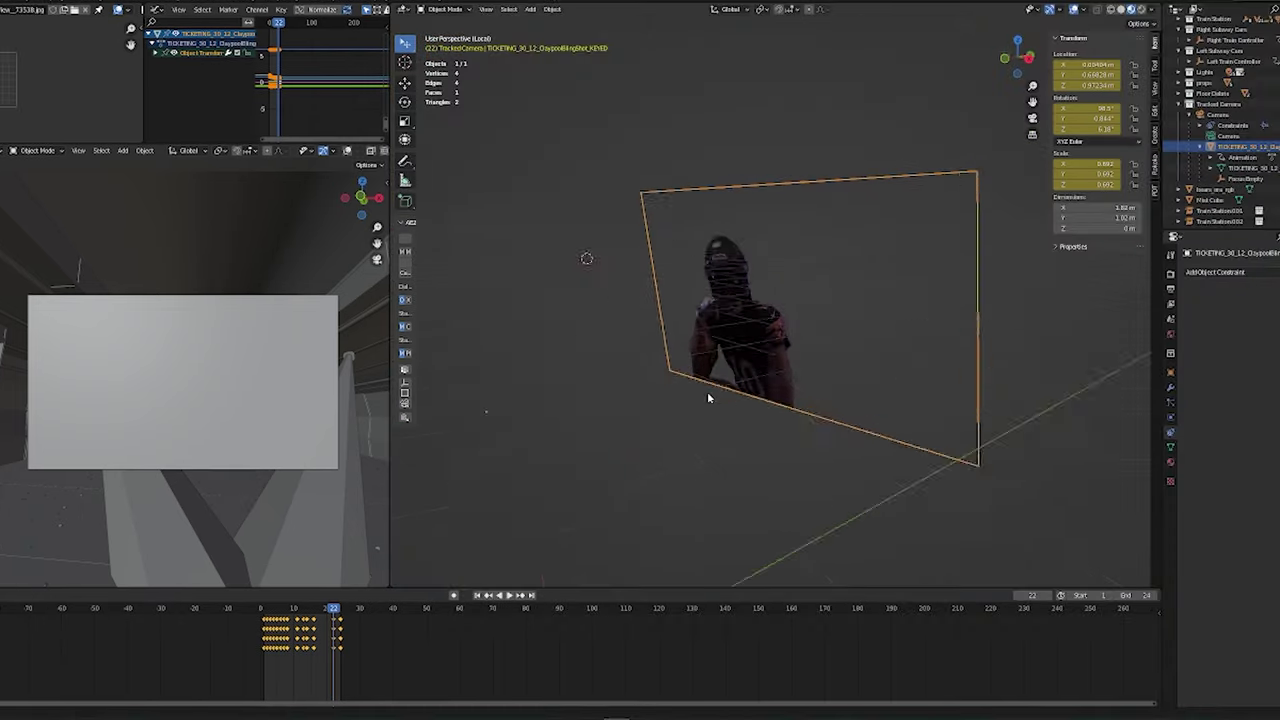
middle_drag(707, 398, 770, 280)
key(KP_Divide)
- Select the camera together with the player plane and play the animation, including from the front view, to check how they move together
shift+click(717, 211)
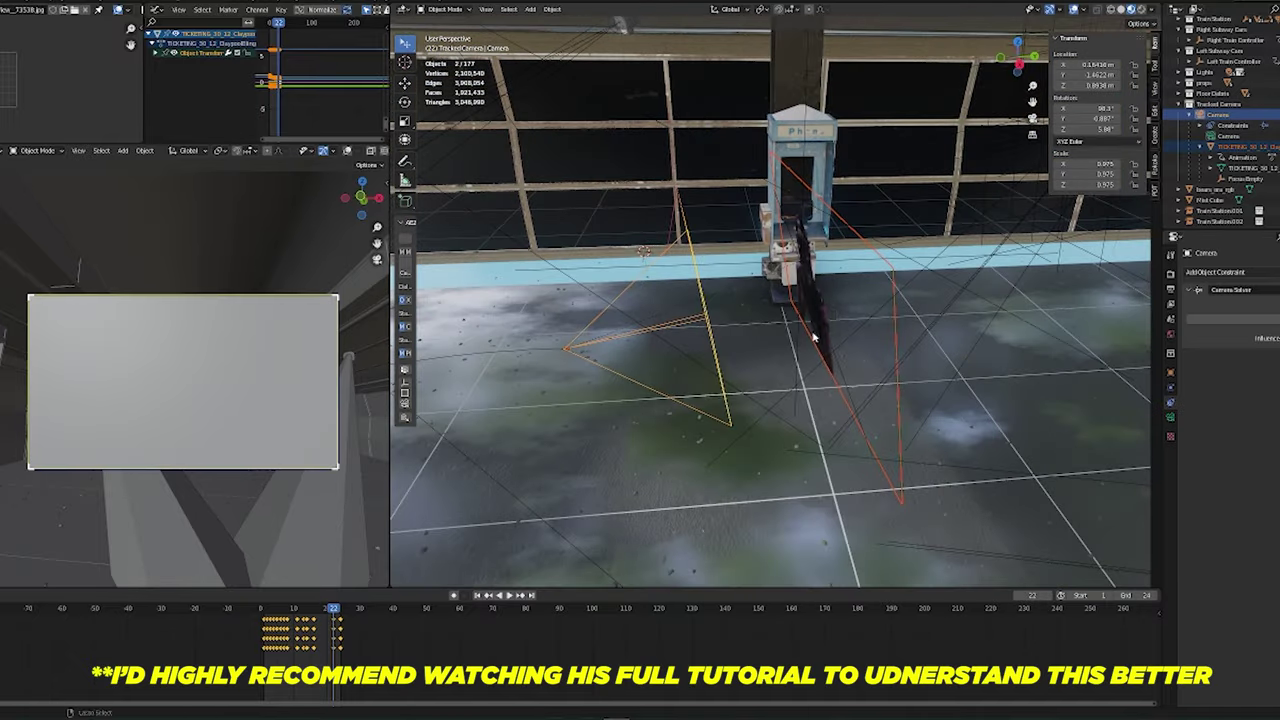
key(ctrl+c)
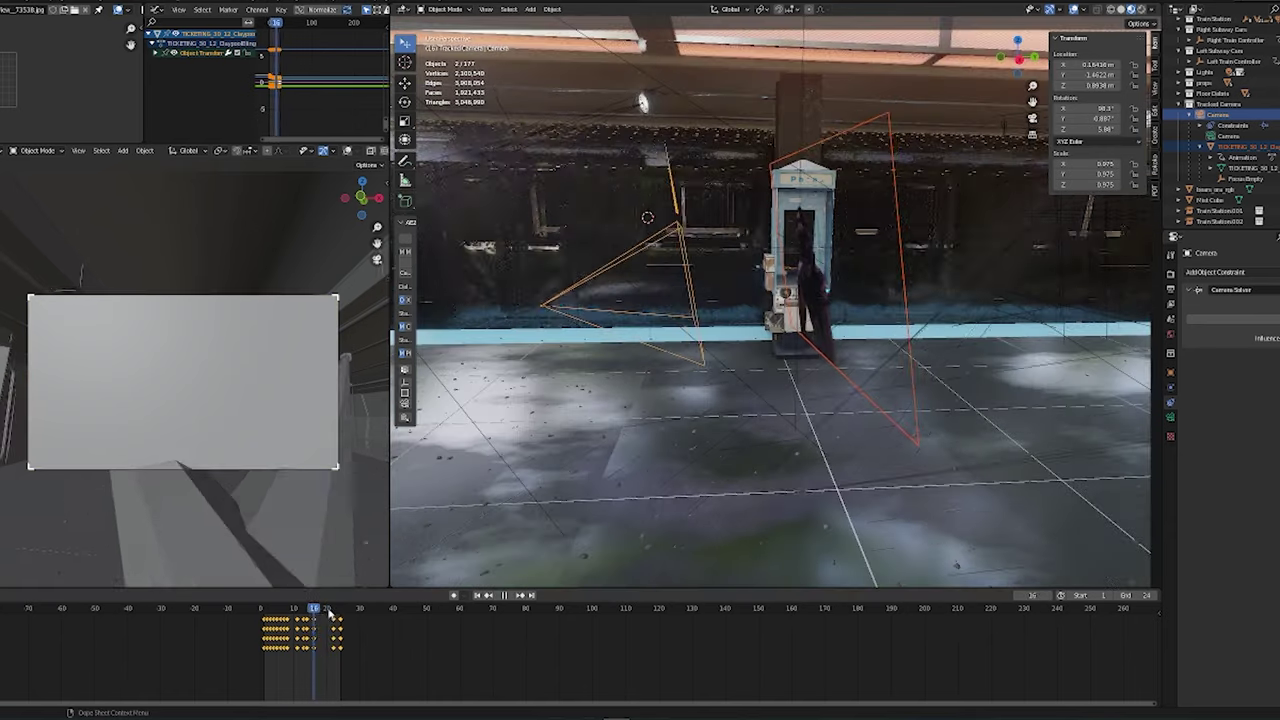
mouse_move(329, 612)
mouse_down()
mouse_move(270, 626)
mouse_move(314, 618)
mouse_up()
key(space)
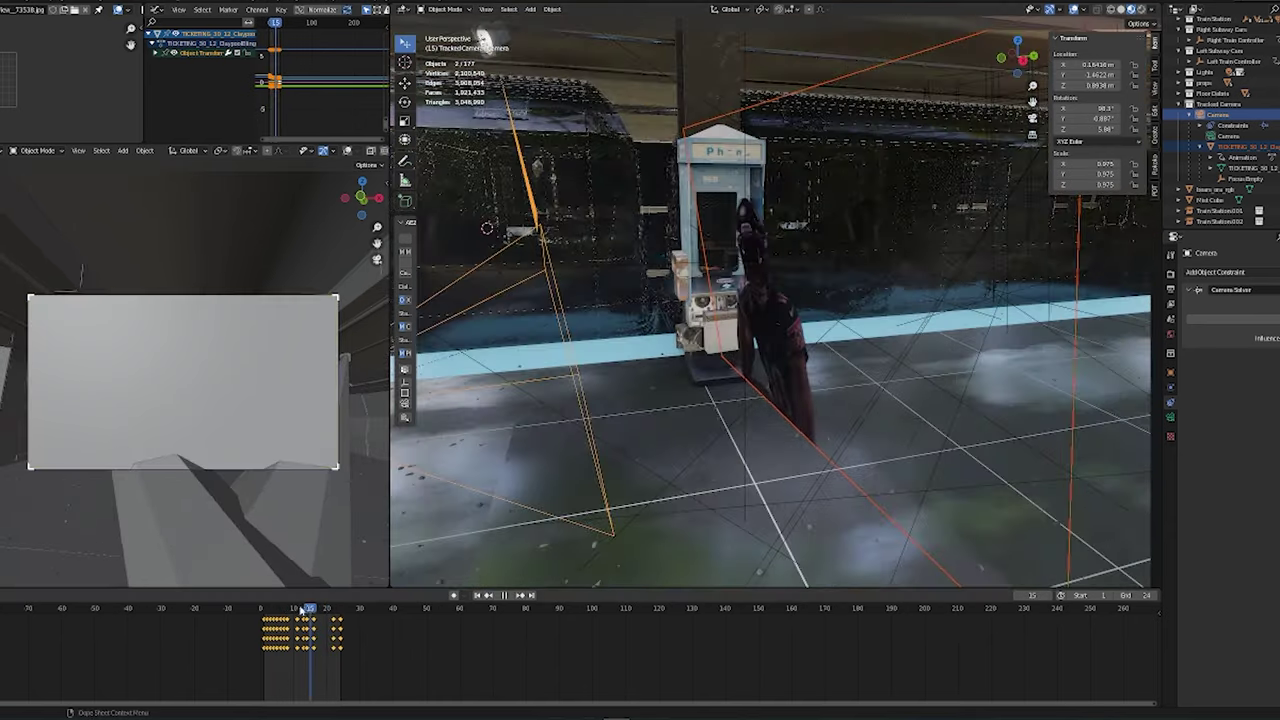
key(space)
middle_drag(690, 410, 746, 403)
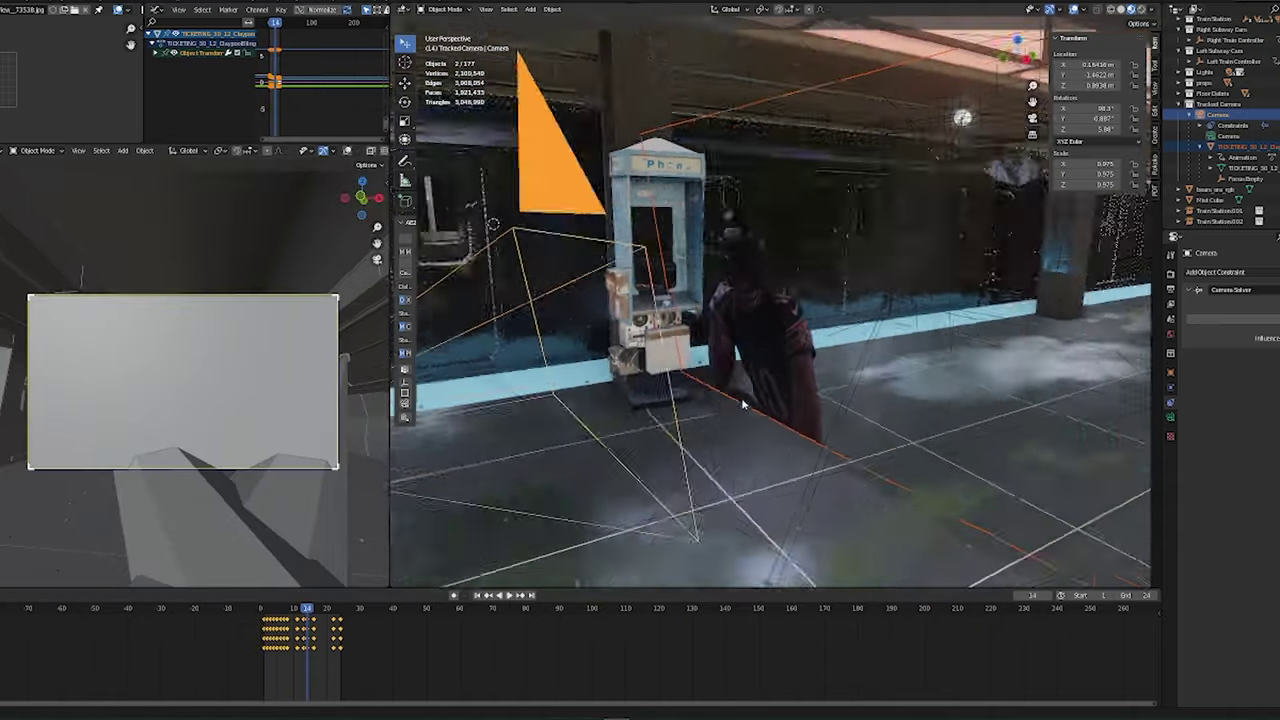
key(KP_1)
key(space)
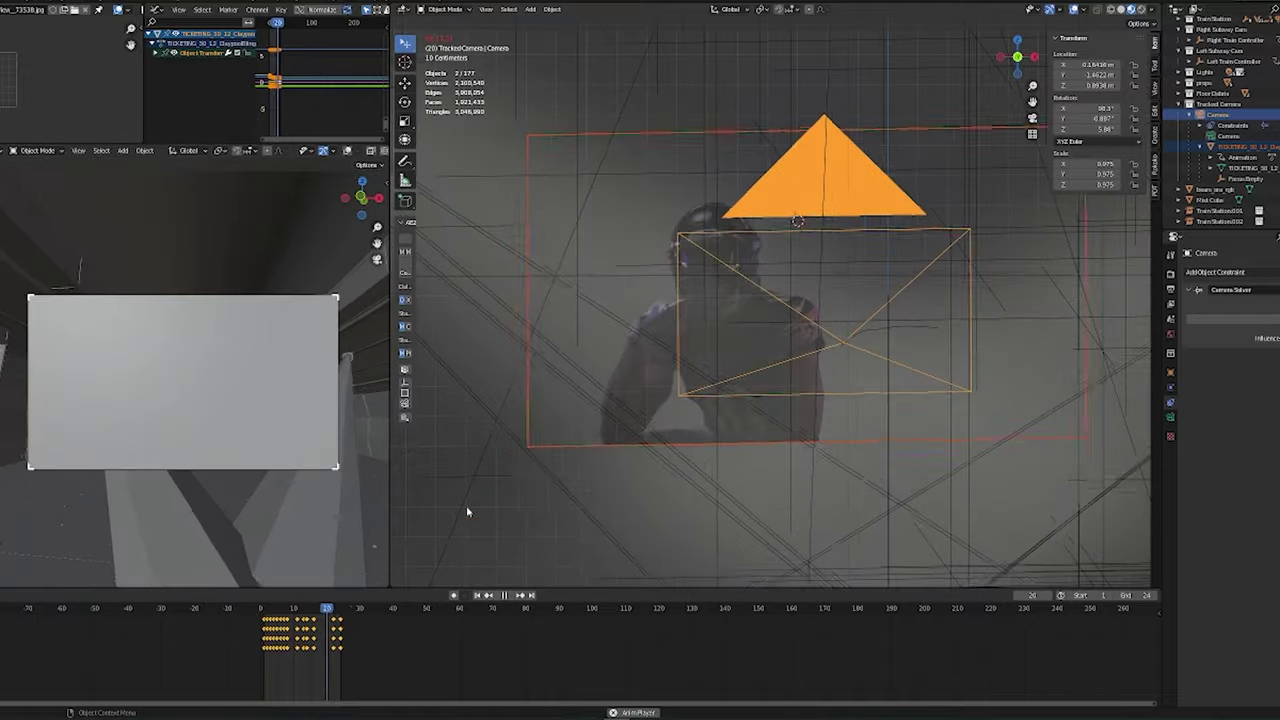
key(space)
- Switch the camera viewport to rendered shading and try the Panoramic lens type for Camera.001
middle_drag(830, 300, 914, 351)
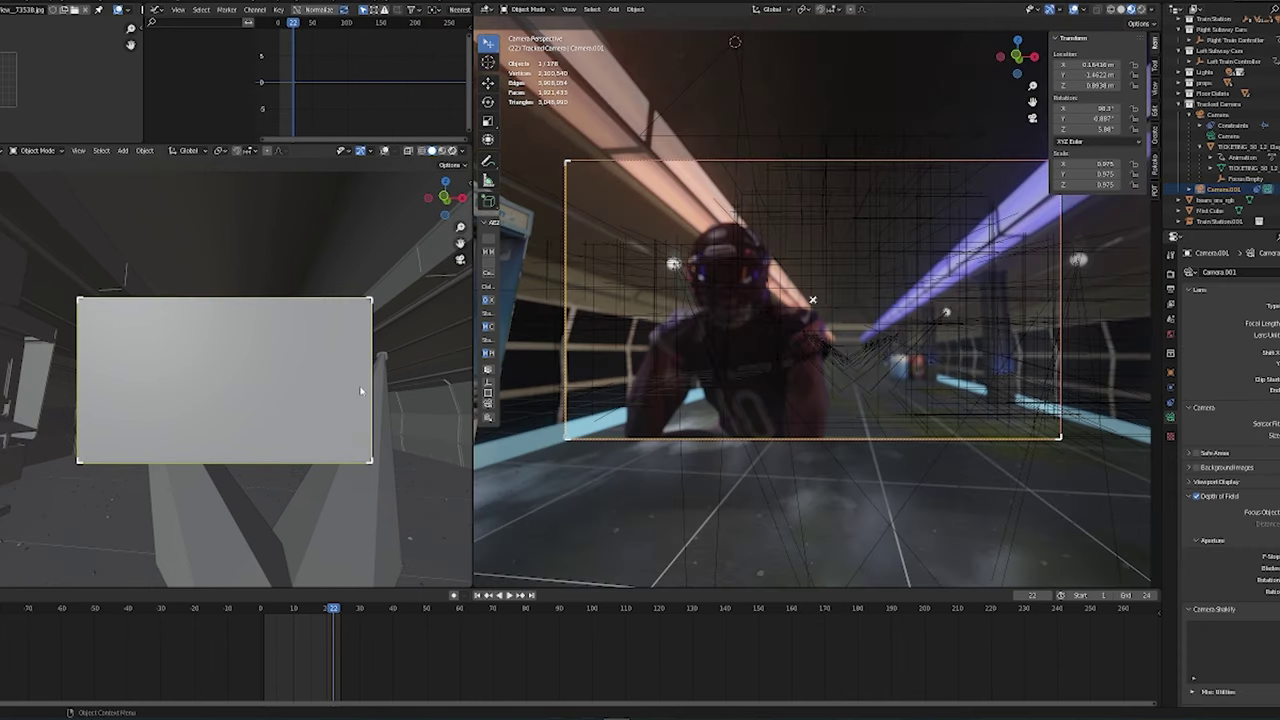
key(z)
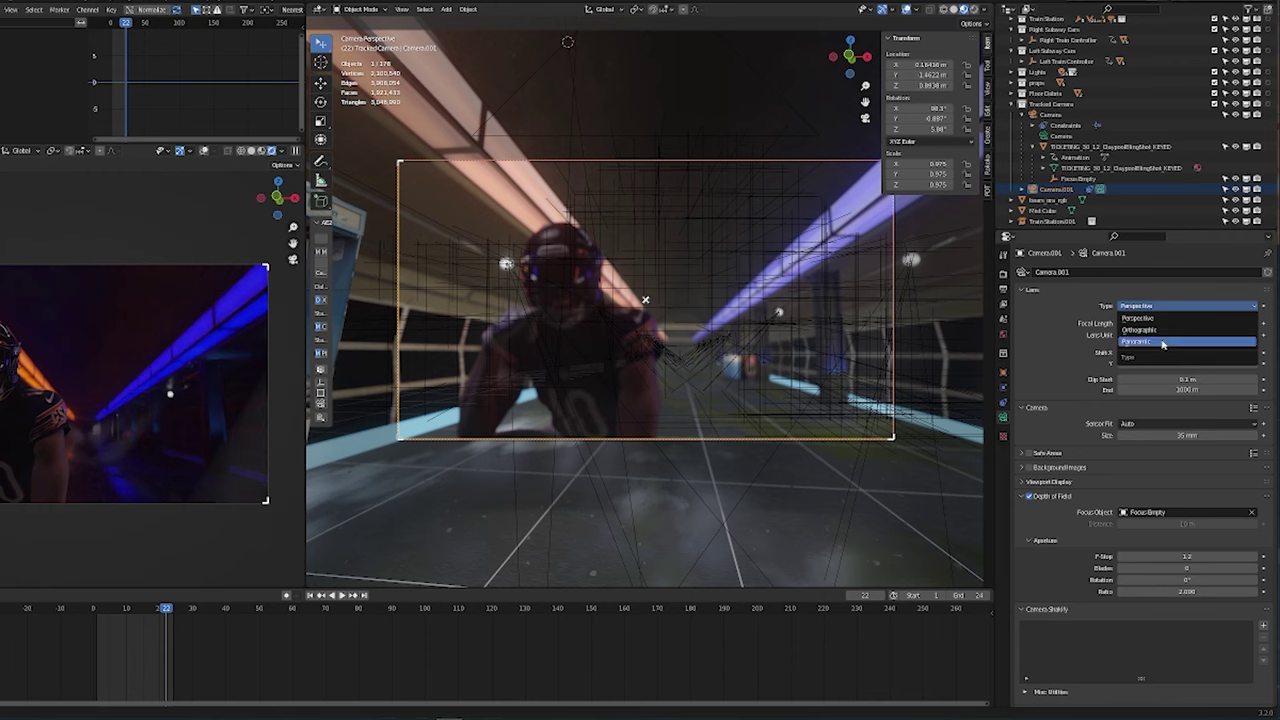
click(1162, 342)
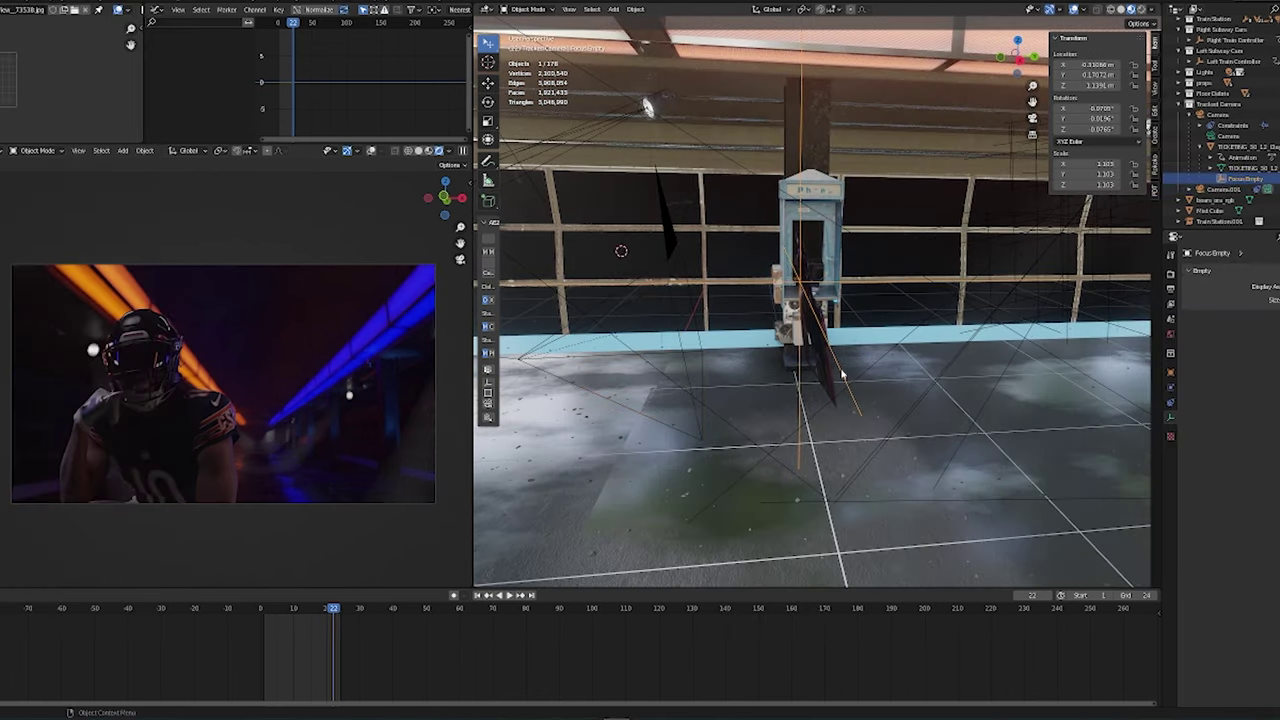
- Try moving the FocusEmpty beside the player plane and check the depth of field at frame 3
key(g)
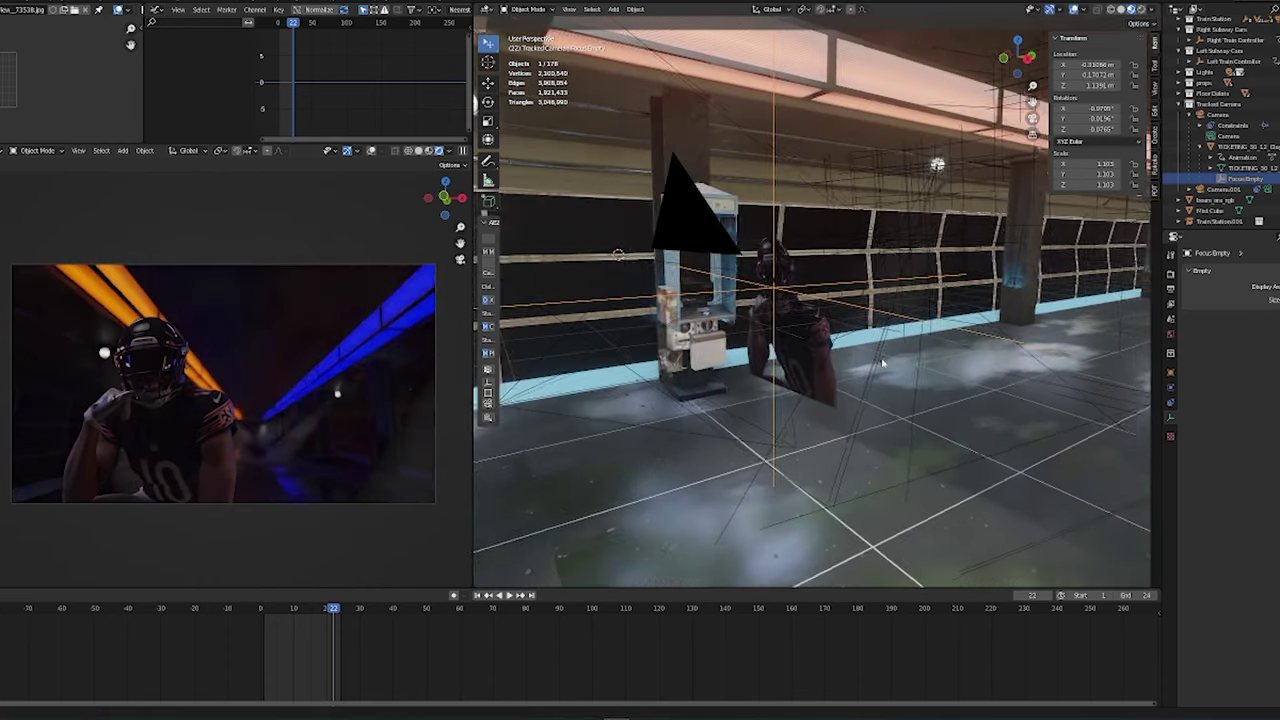
middle_drag(882, 363, 881, 363)
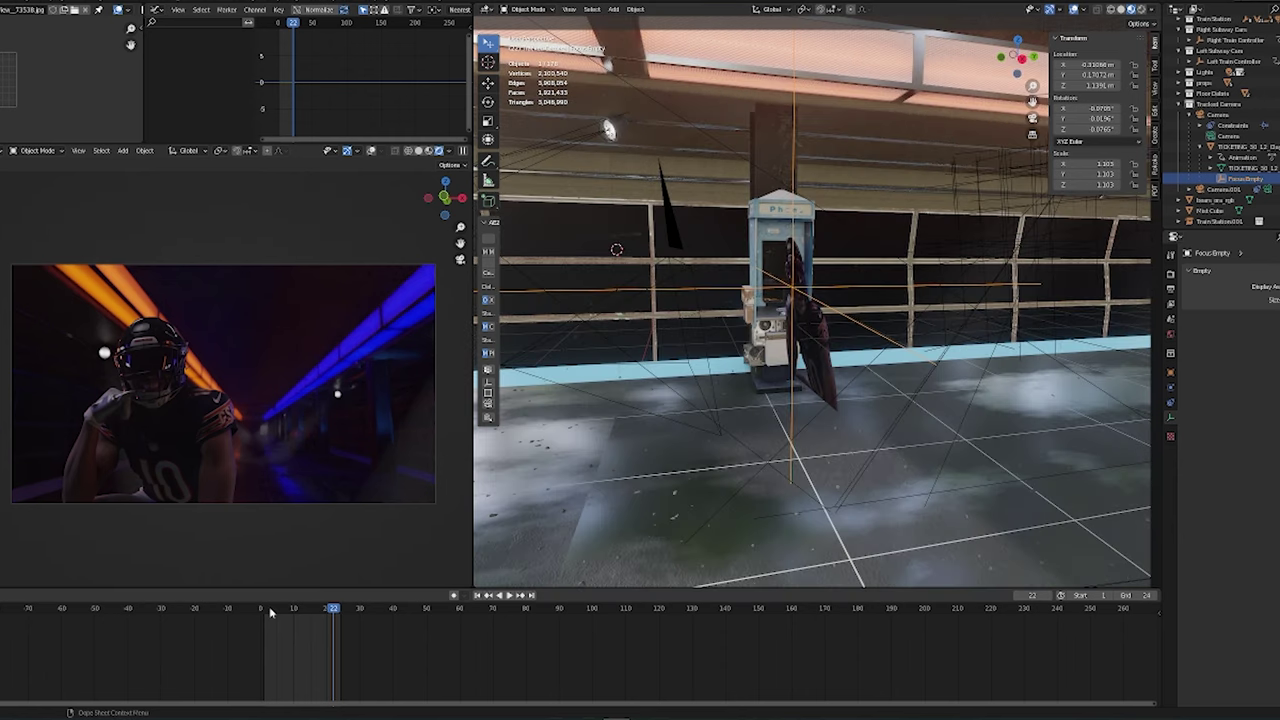
click(270, 609)
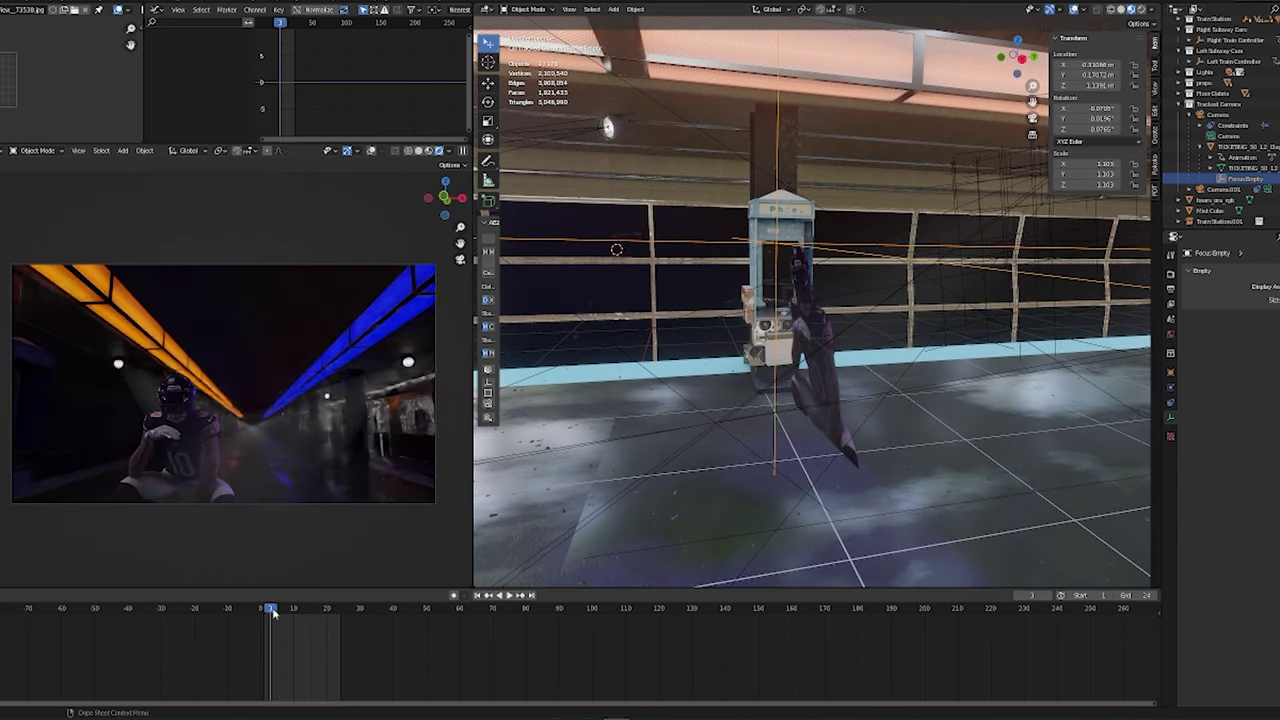
middle_drag(705, 440, 714, 450)
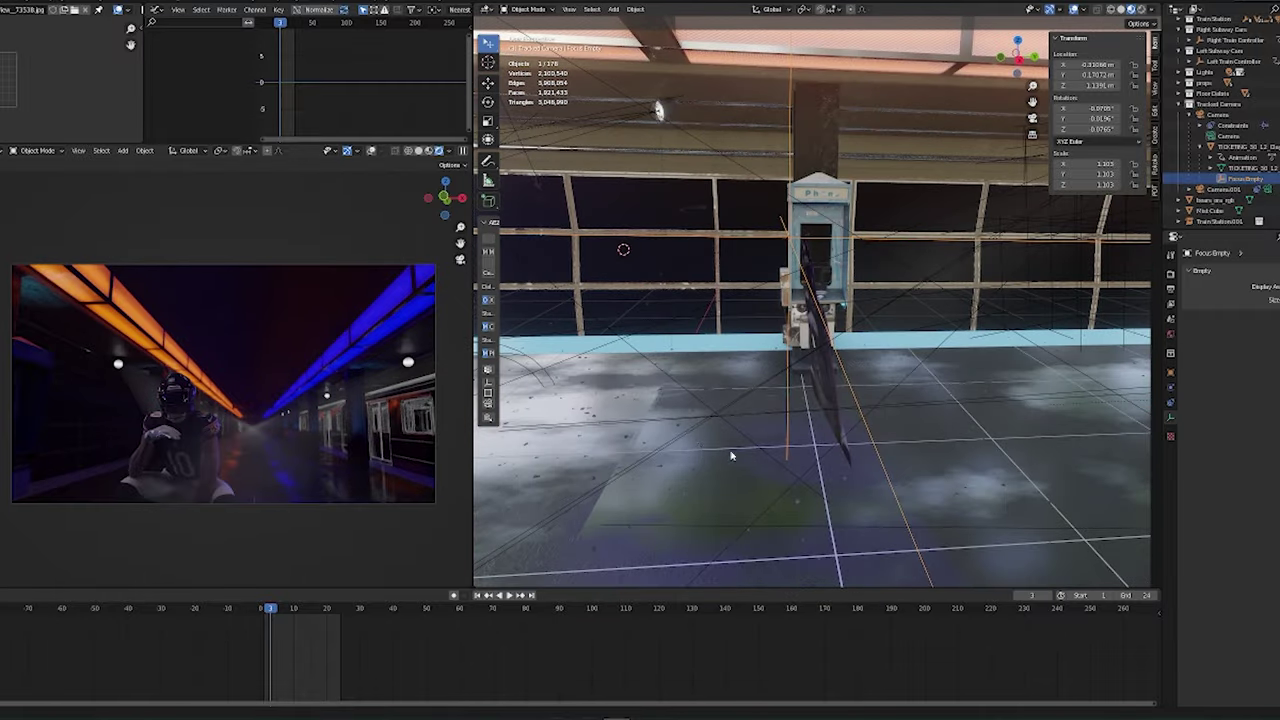
- Select the player footage plane, inspect it in local view at frame 3, and restore the full scene
middle_drag(731, 454, 921, 245)
scroll(829, 425, down, 3)
click(960, 235)
key(KP_Divide)
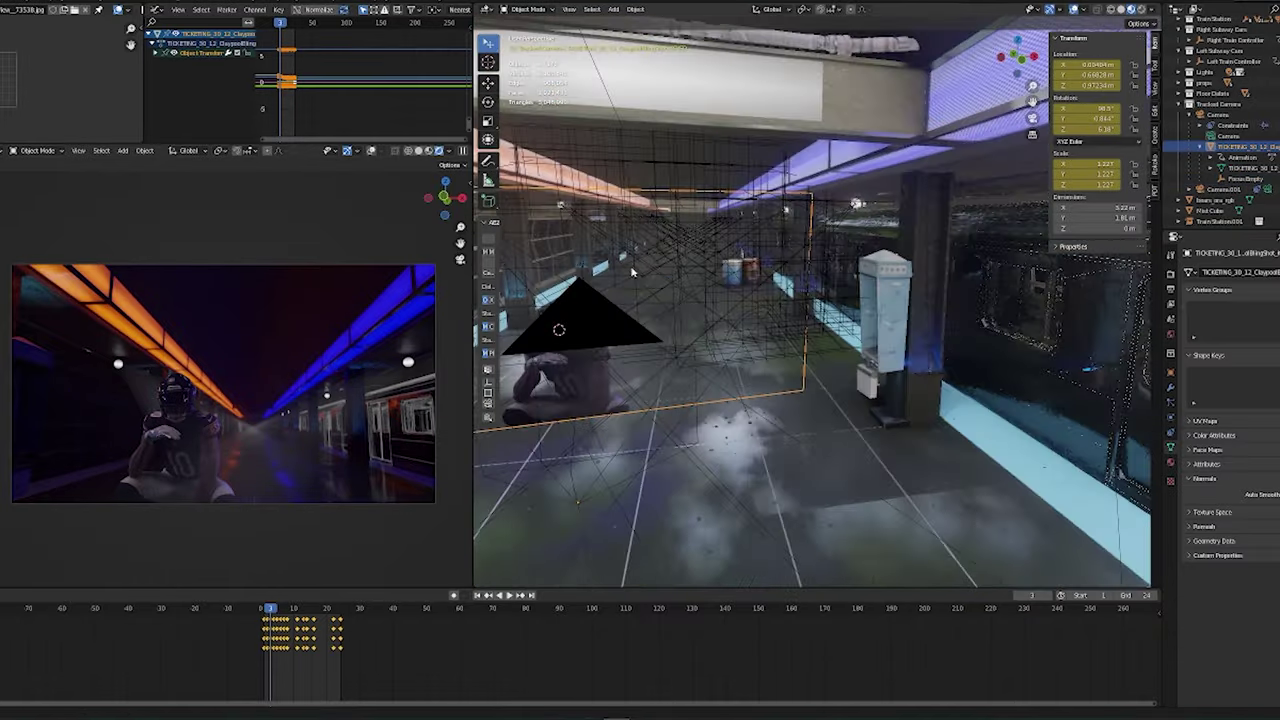
key(KP_Divide)
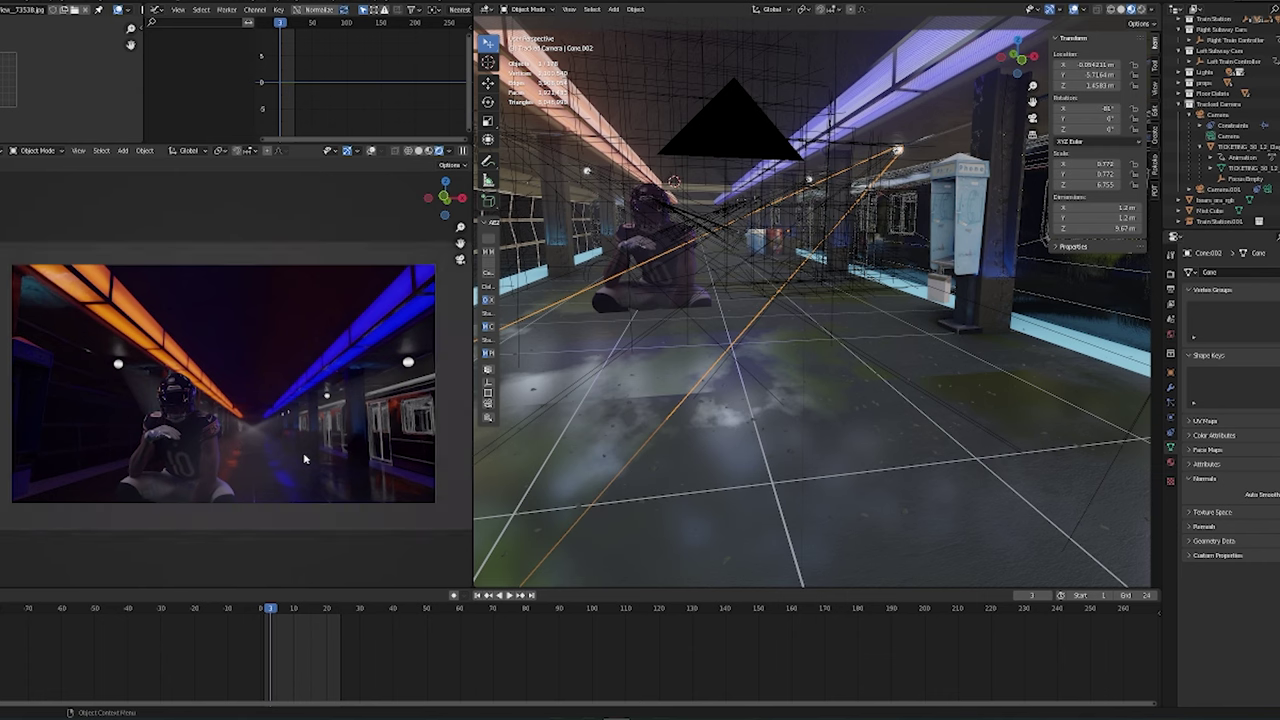
- Examine the light cone Cone.002 in front of the player and inspect the player in the rendered camera view
middle_drag(746, 380, 703, 388)
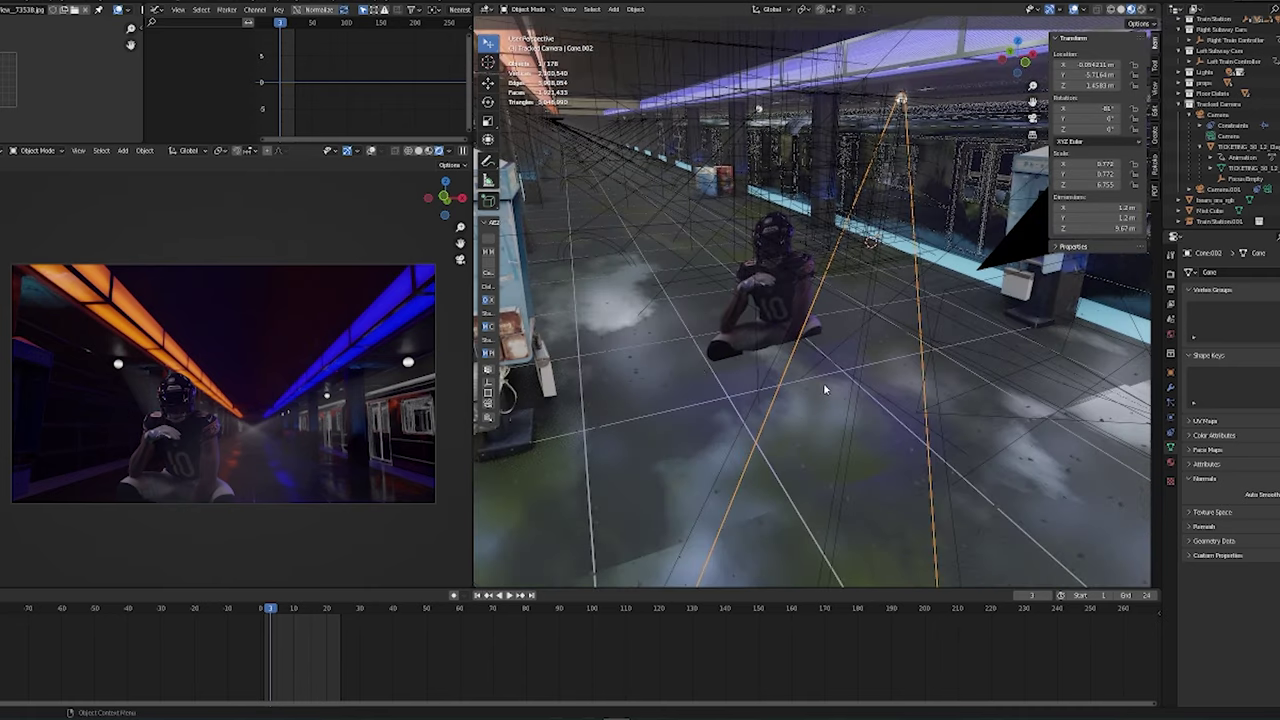
scroll(209, 486, up, 4)
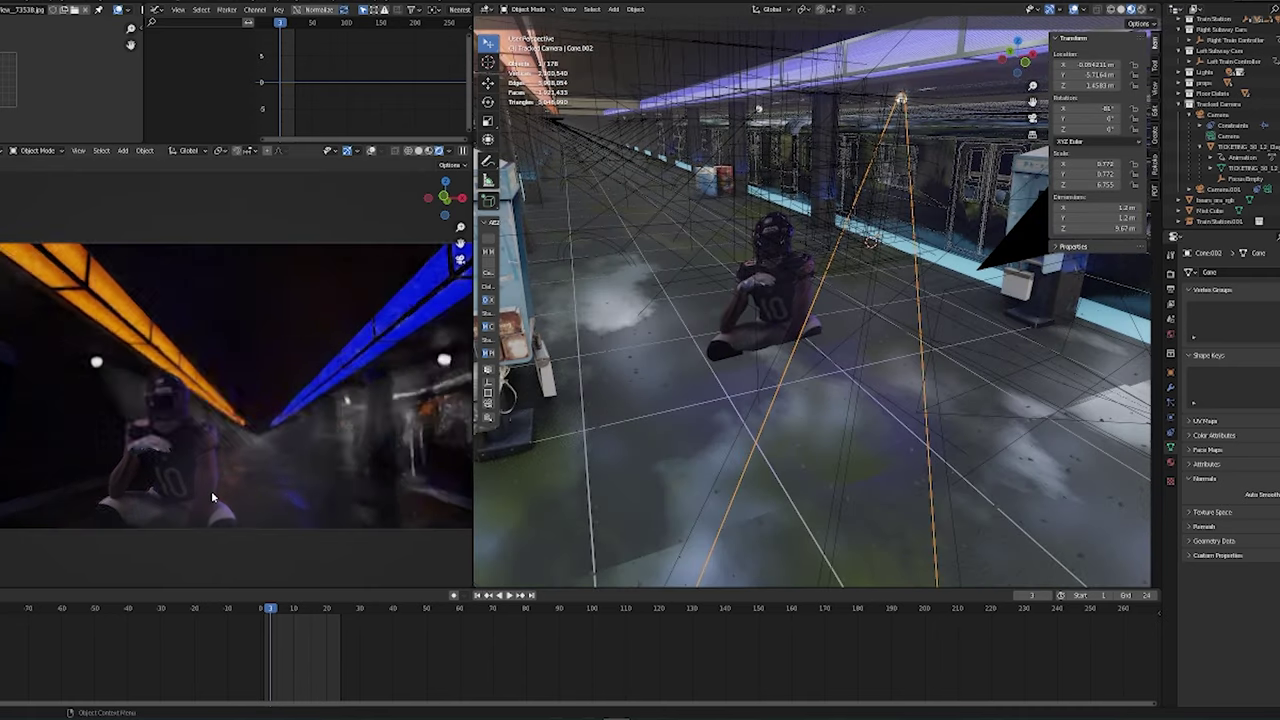
scroll(214, 484, down, 2)
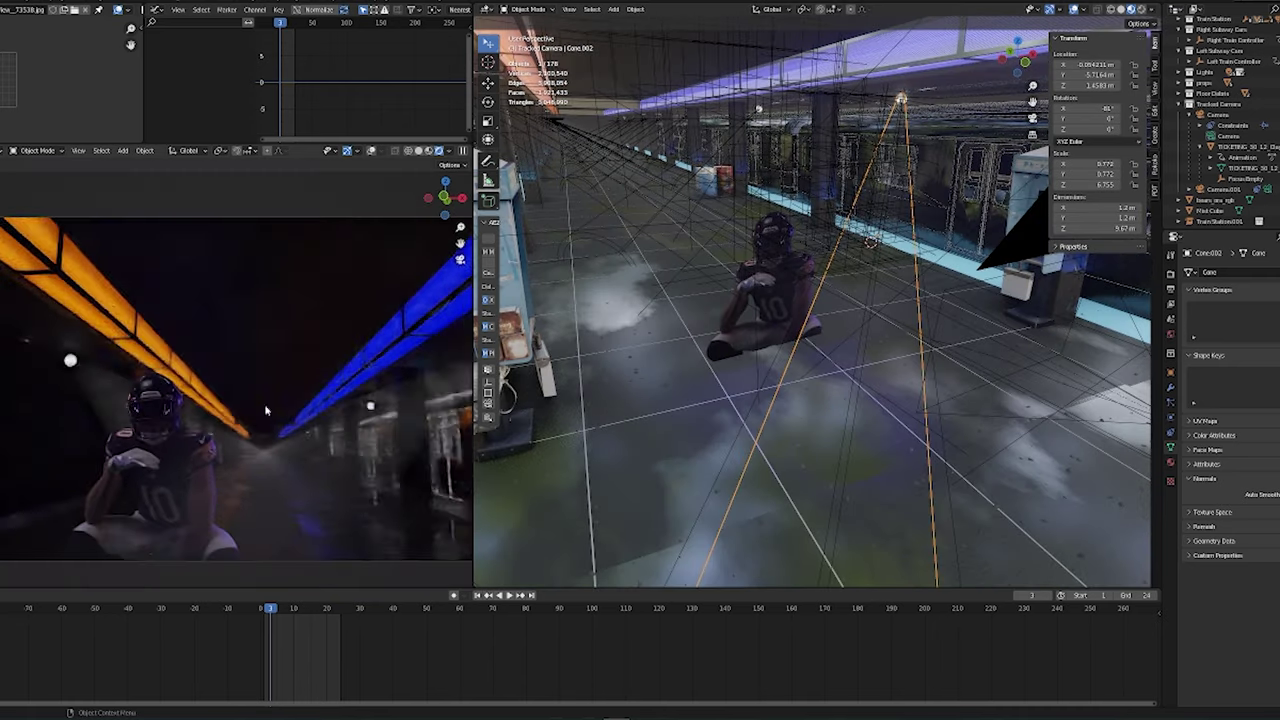
- Select the player plane and adjust the middle control point of the RGB Curves node feeding its material's emission
click(818, 352)
middle_drag(818, 352, 760, 330)
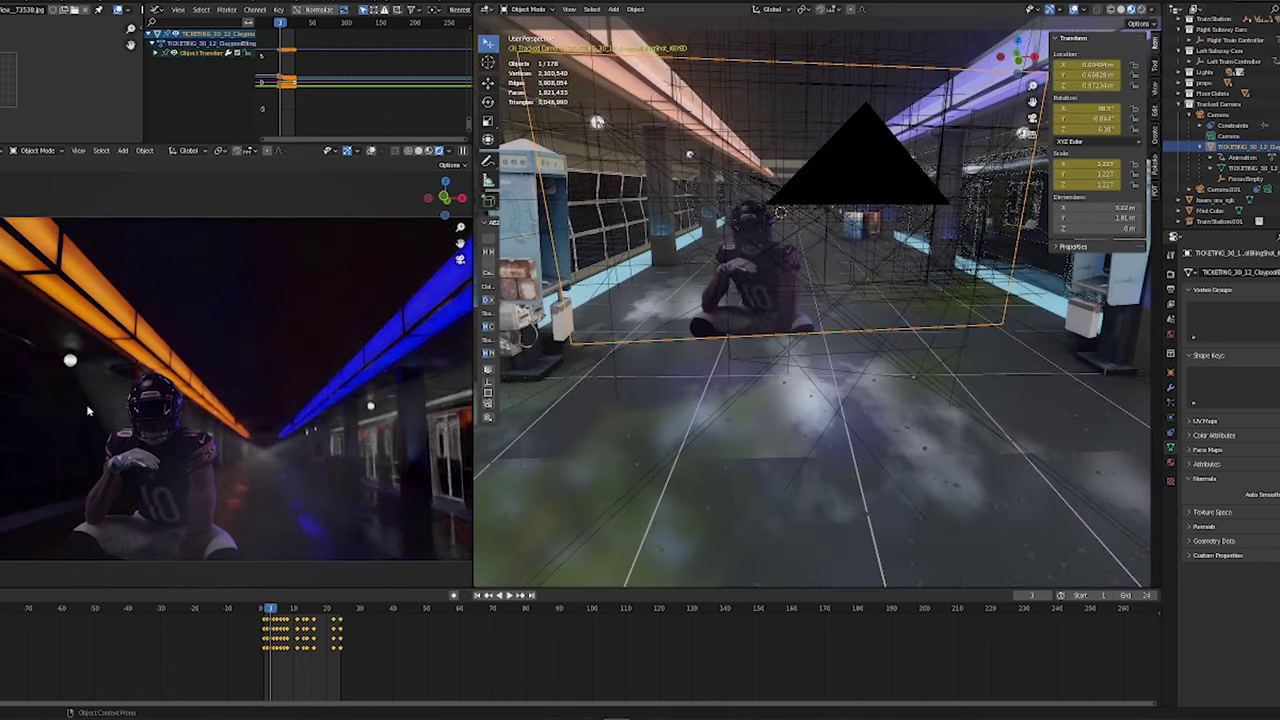
scroll(237, 390, down, 2)
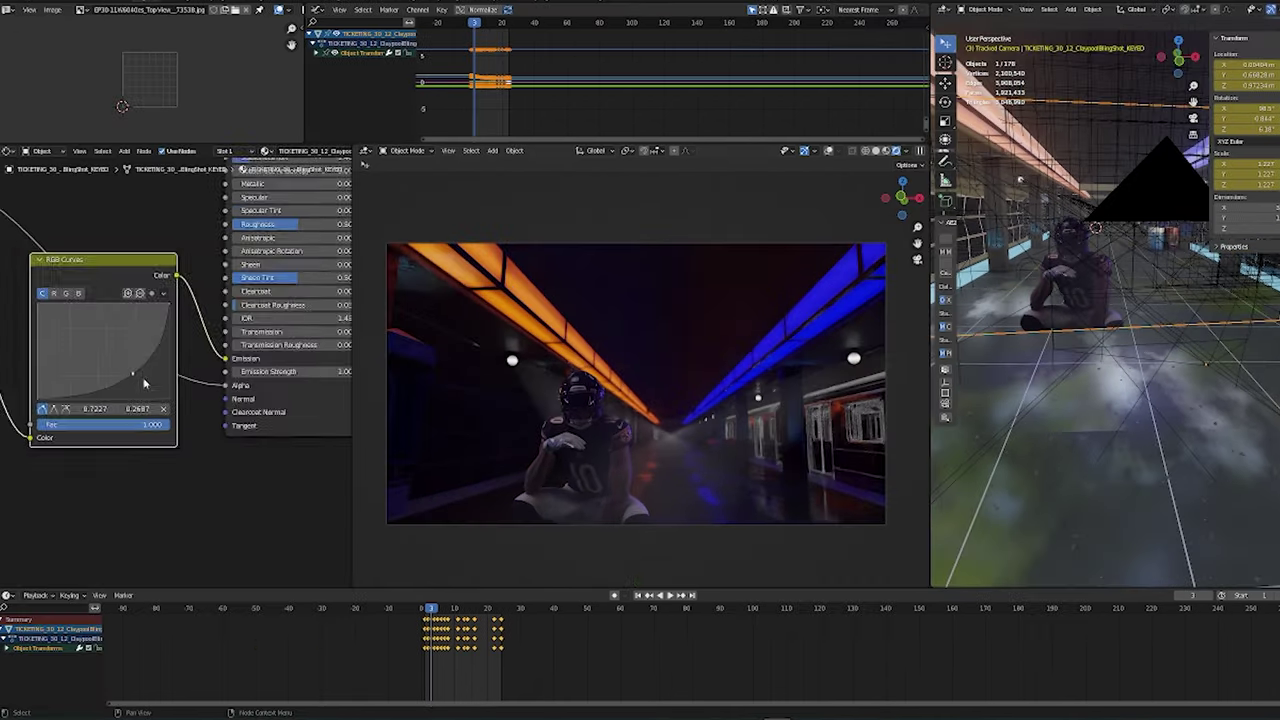
scroll(144, 383, up, 1)
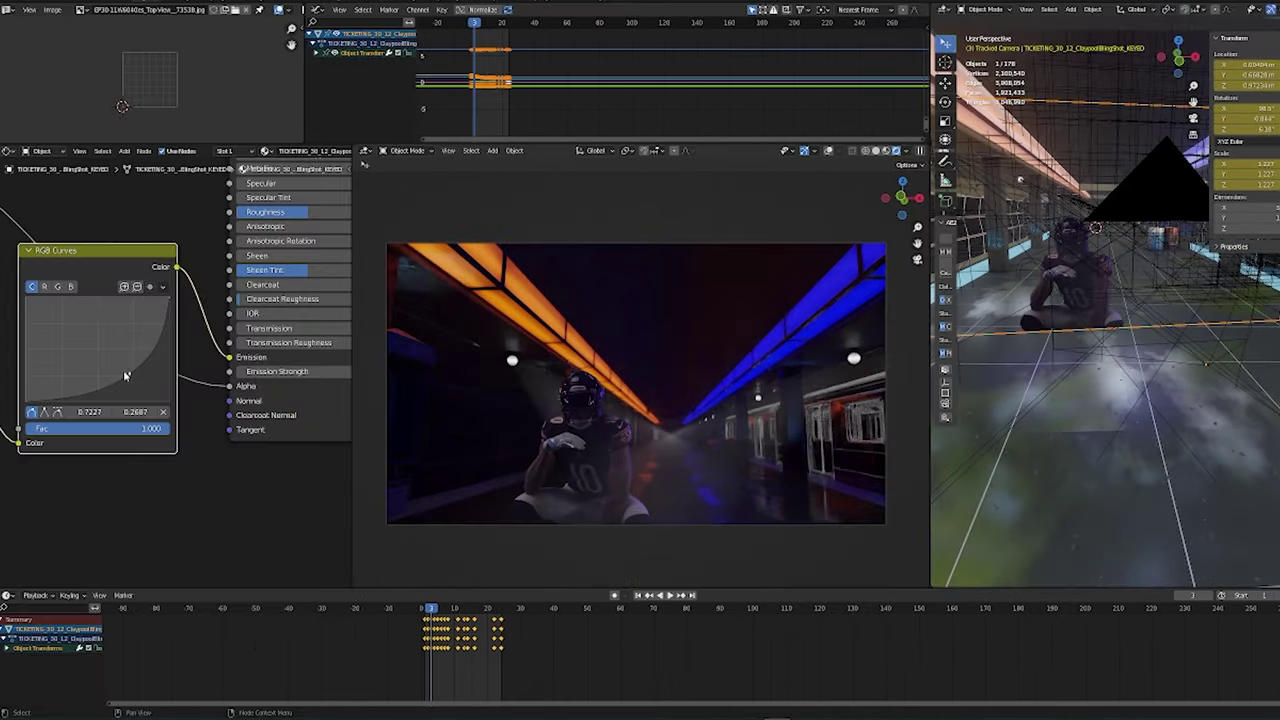
mouse_move(131, 373)
mouse_down()
mouse_move(86, 350)
mouse_move(141, 374)
mouse_up()
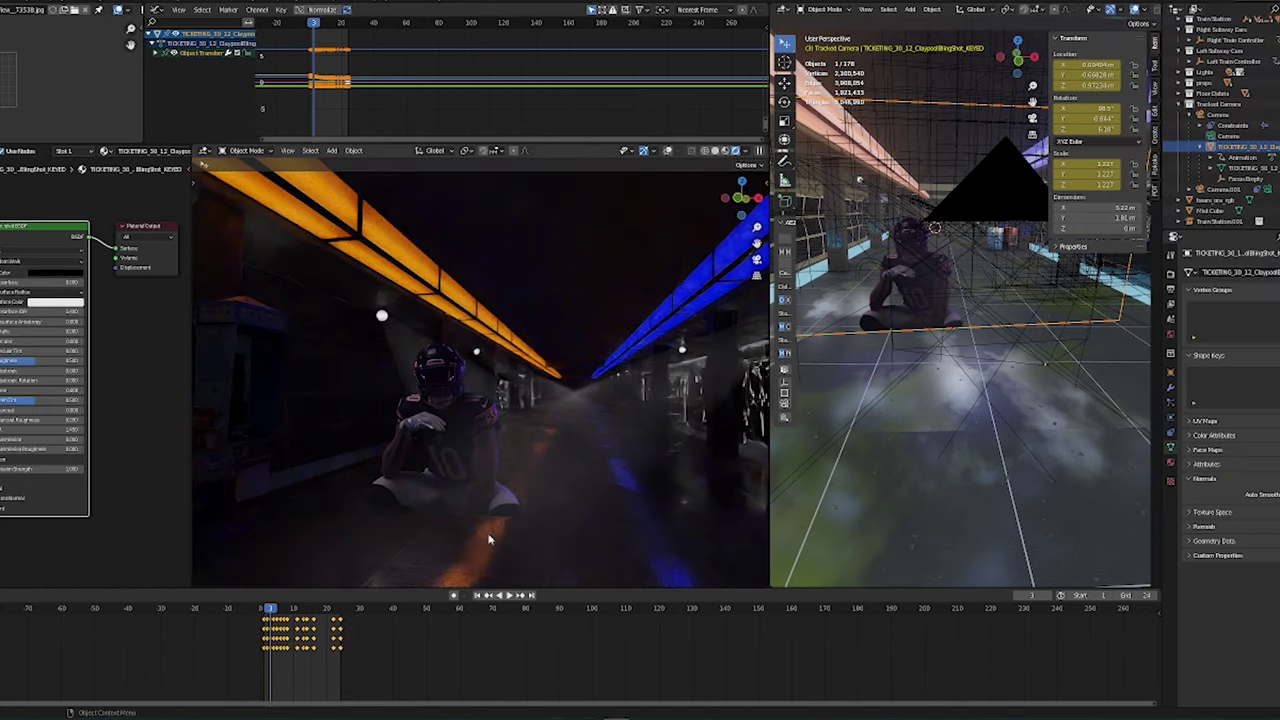
- Examine the rendered player and floor reflections from several angles outside the camera, and return to the camera view
shift+middle_drag(489, 539, 571, 426)
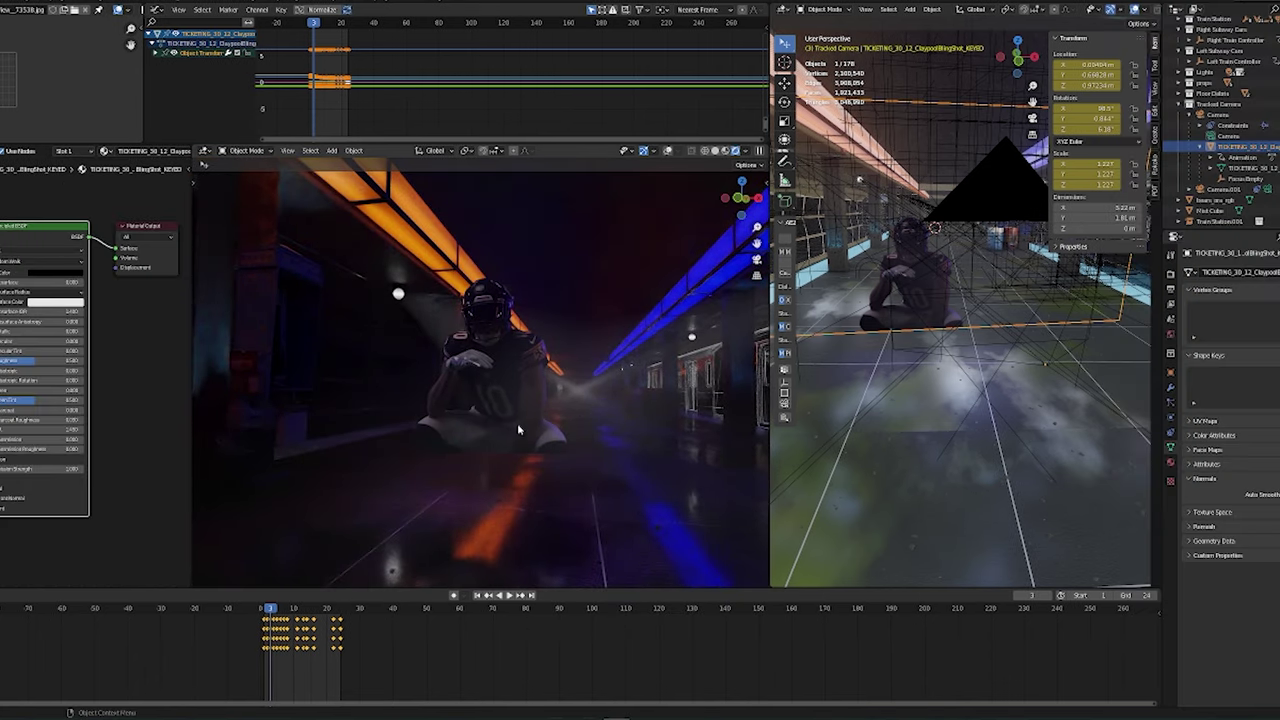
middle_drag(518, 430, 588, 368)
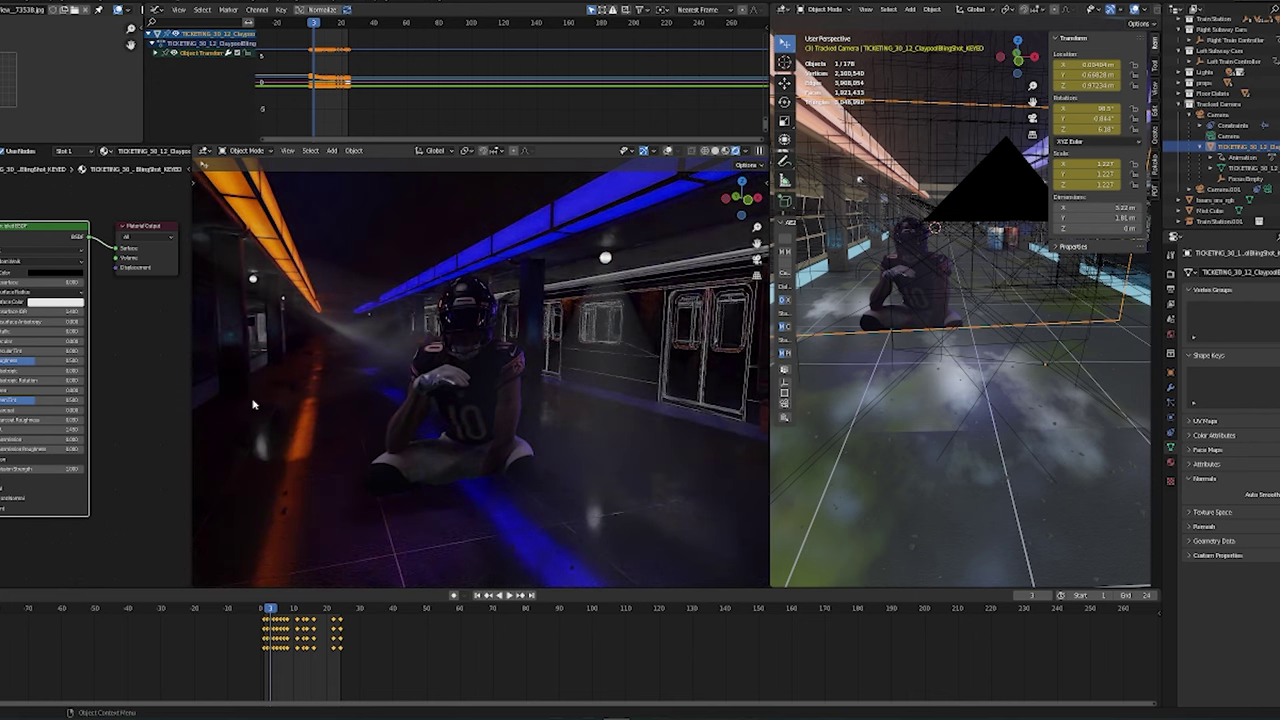
middle_drag(476, 488, 454, 487)
key(KP_0)
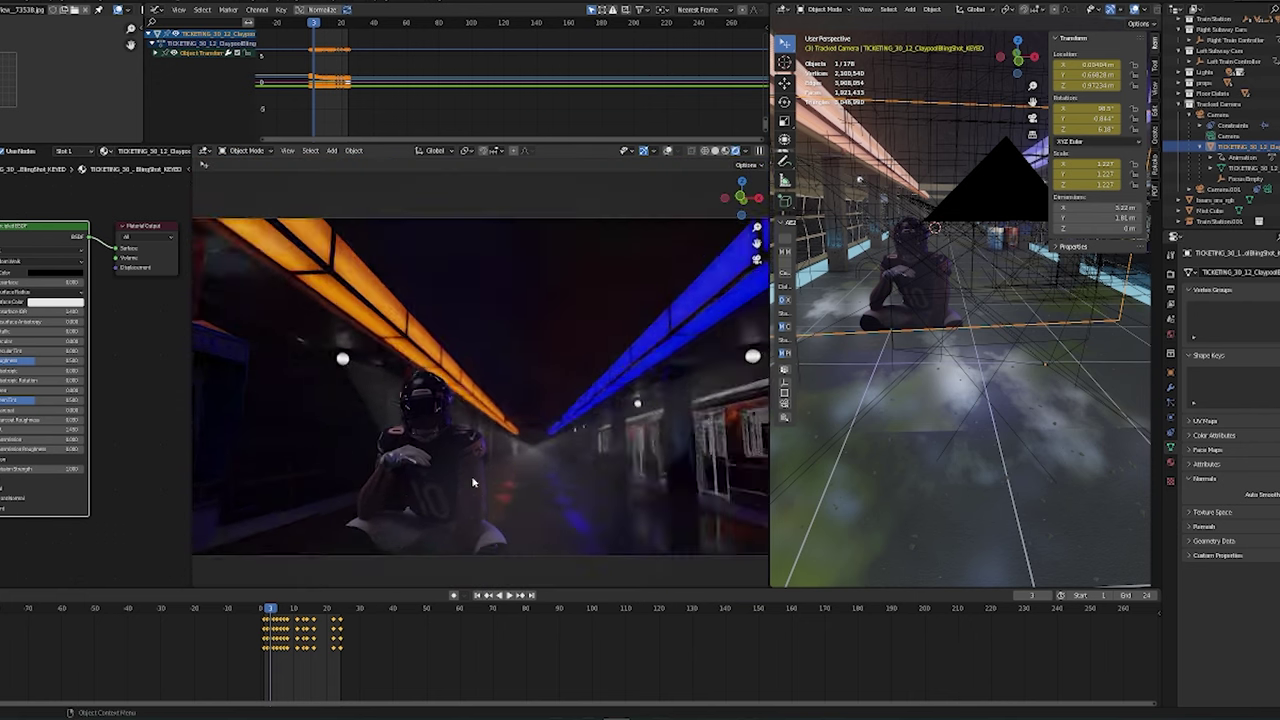
scroll(480, 478, down, 1)
shift+middle_drag(527, 464, 580, 437)
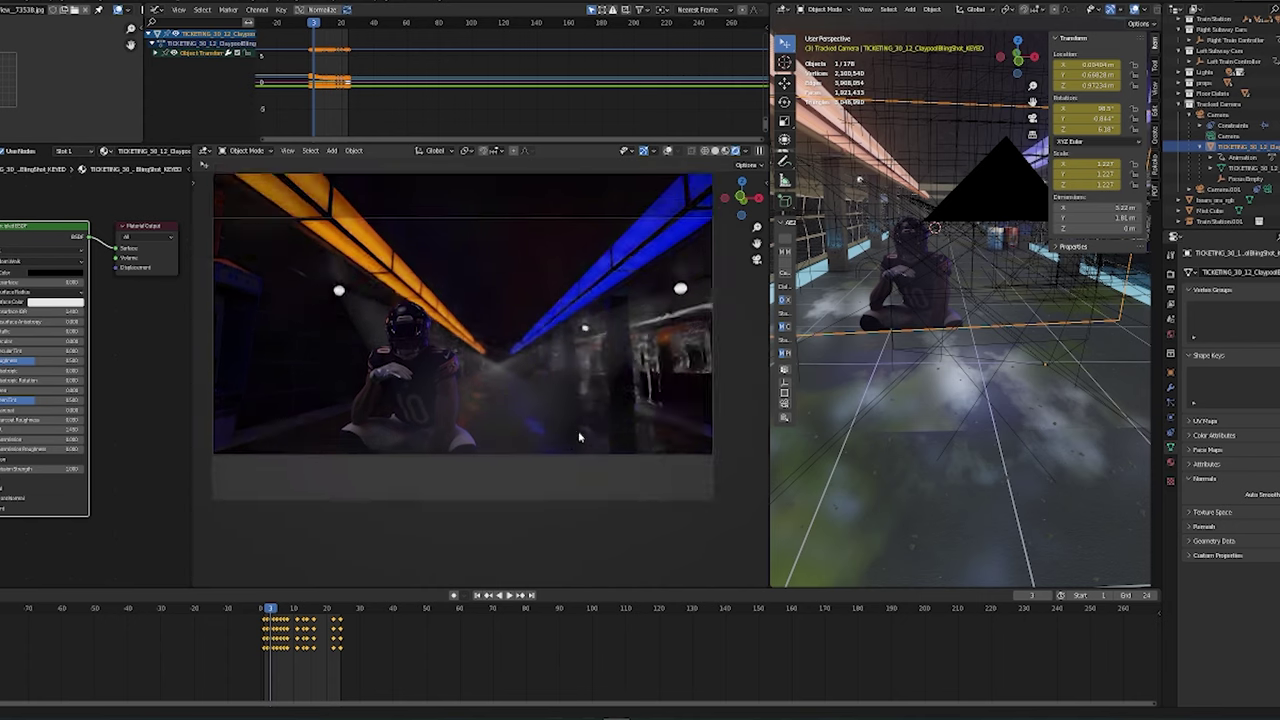
- Inspect the seated player up close in the rendered camera view
scroll(520, 470, up, 3)
shift+middle_drag(526, 474, 582, 413)
scroll(627, 388, down, 1)
scroll(627, 378, down, 1)
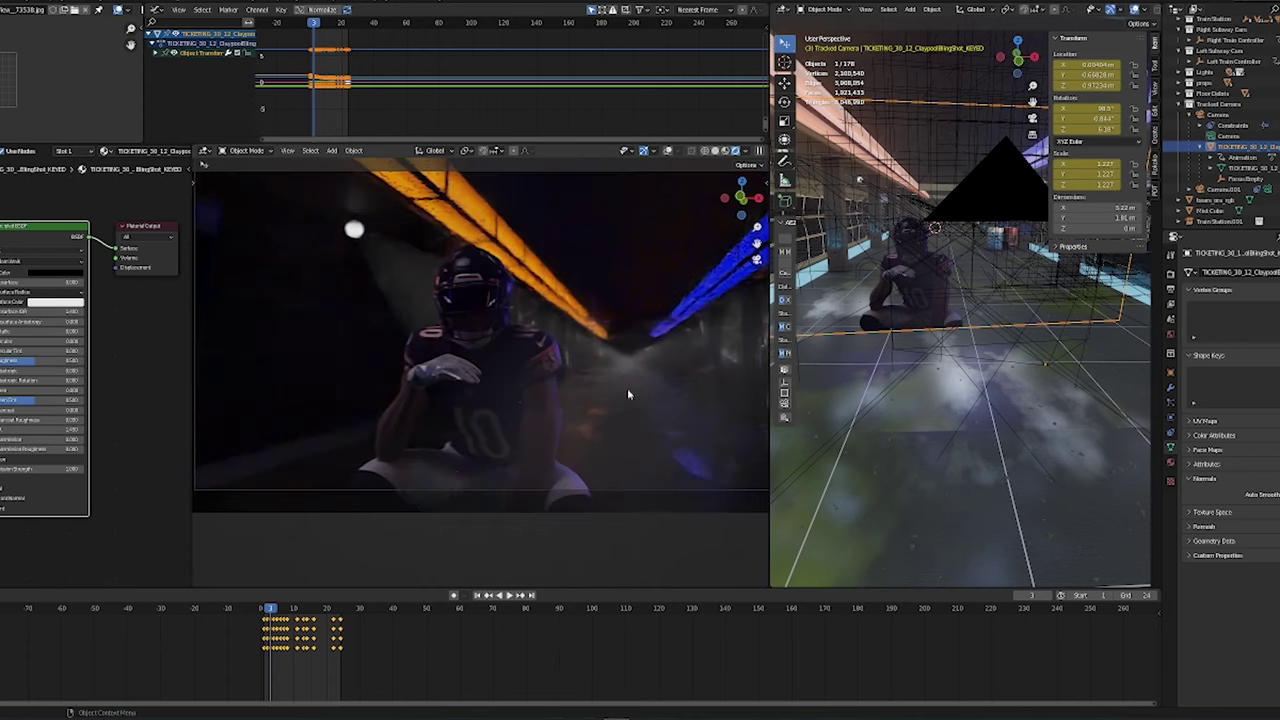
scroll(580, 407, down, 1)
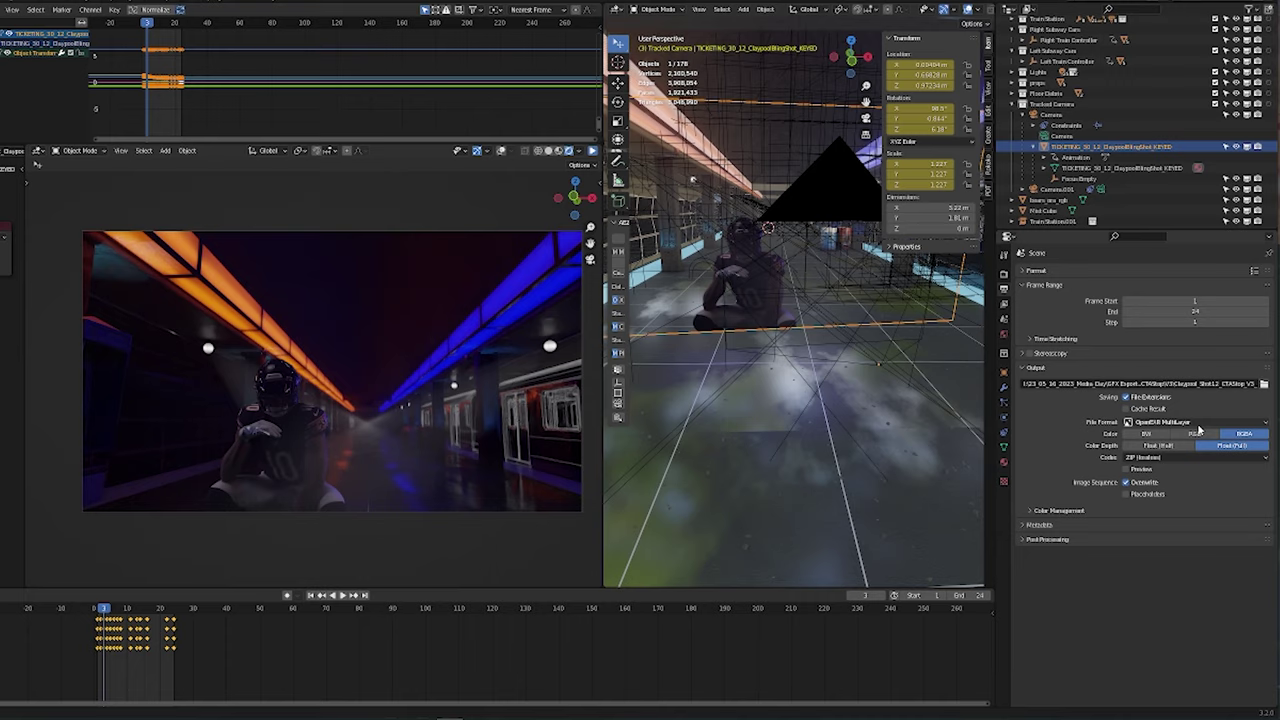
- Review the output file format options around OpenEXR MultiLayer and check which render passes are enabled for the view layer
click(1226, 424)
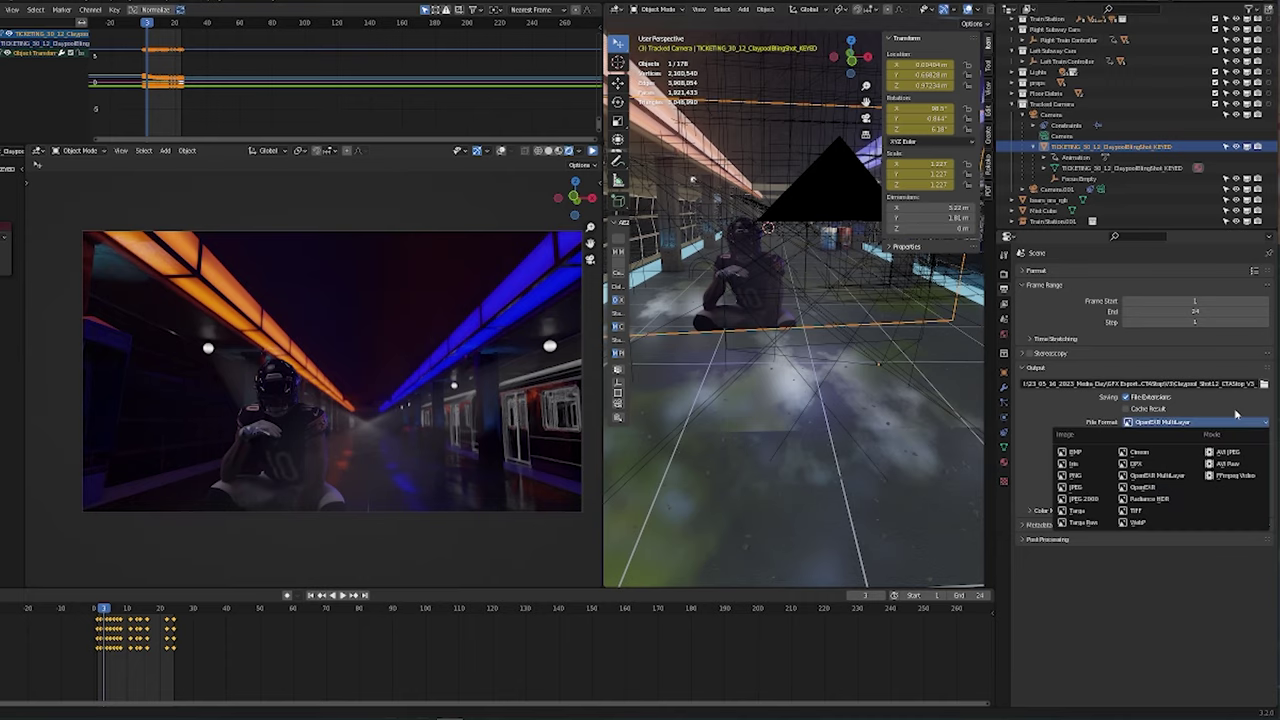
click(1236, 414)
click(1226, 424)
click(1223, 426)
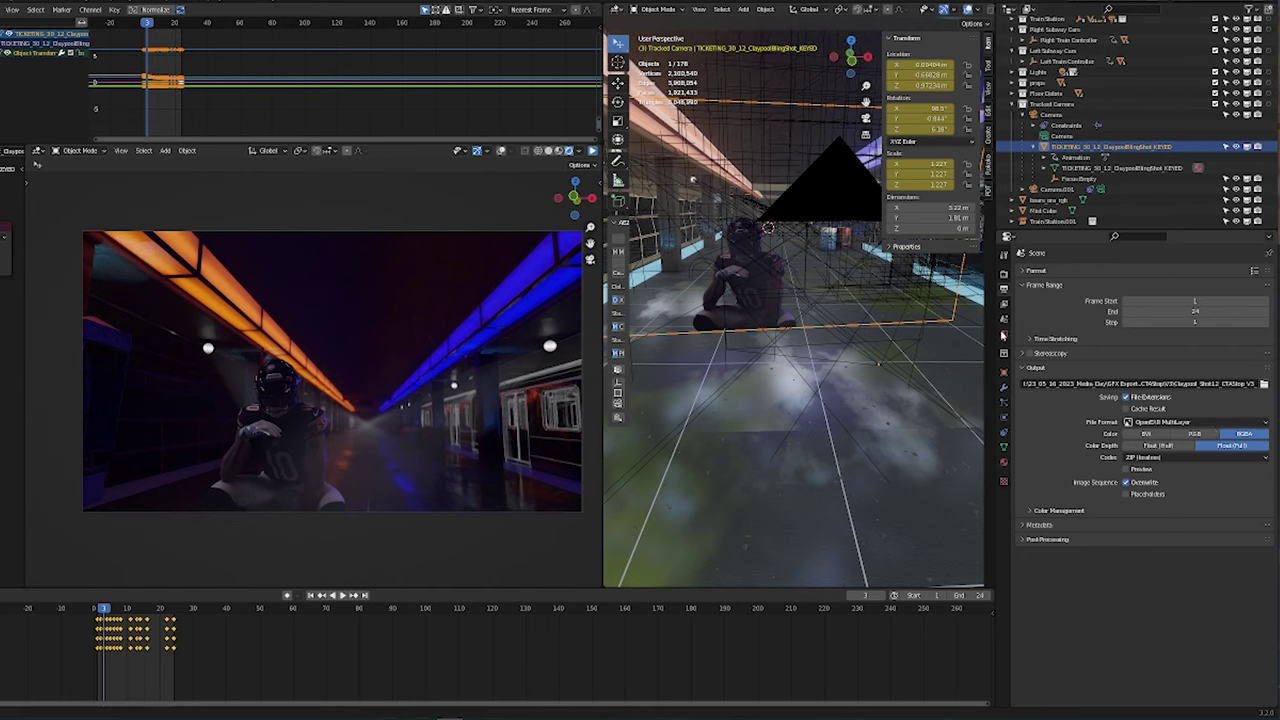
click(1157, 423)
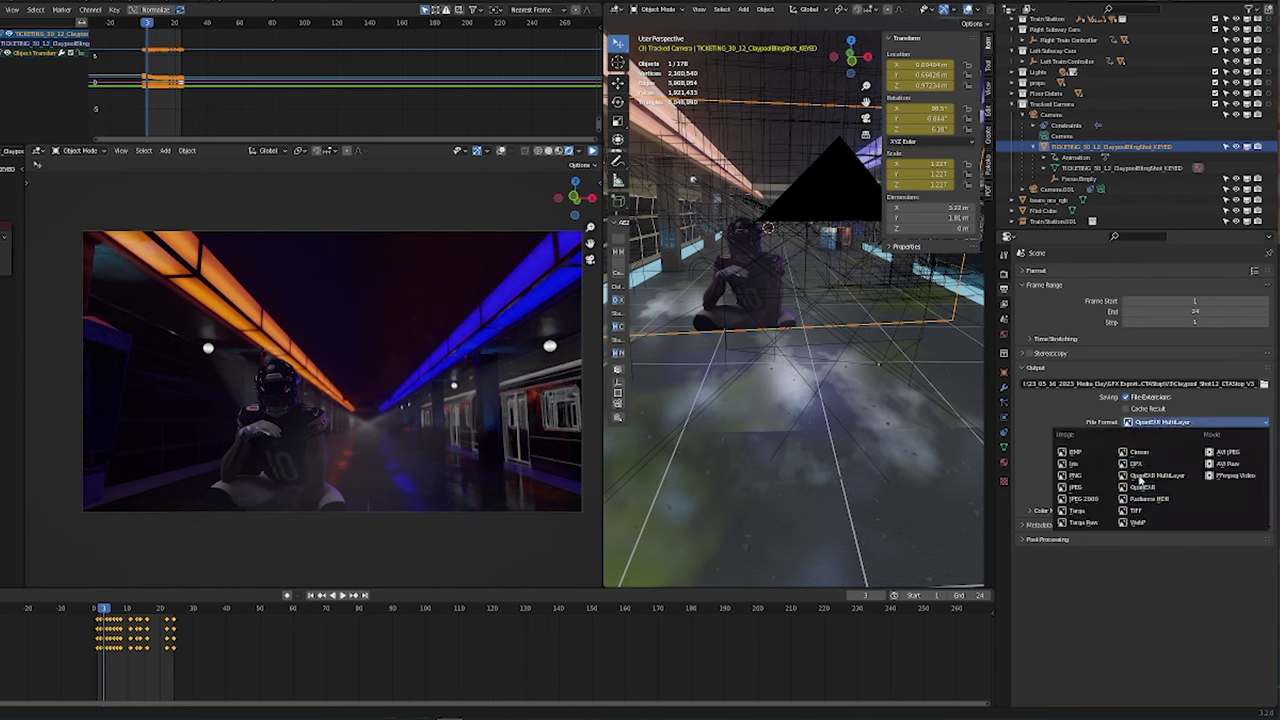
click(1004, 304)
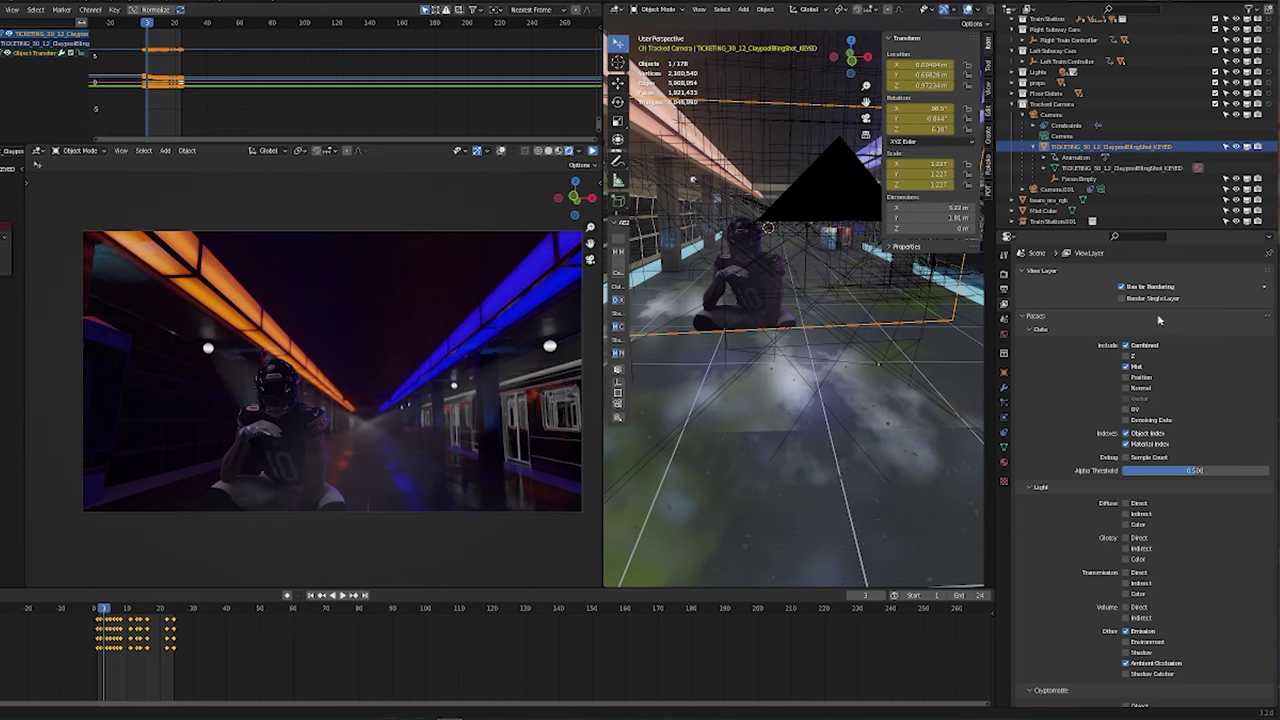
scroll(1159, 320, down, 2)
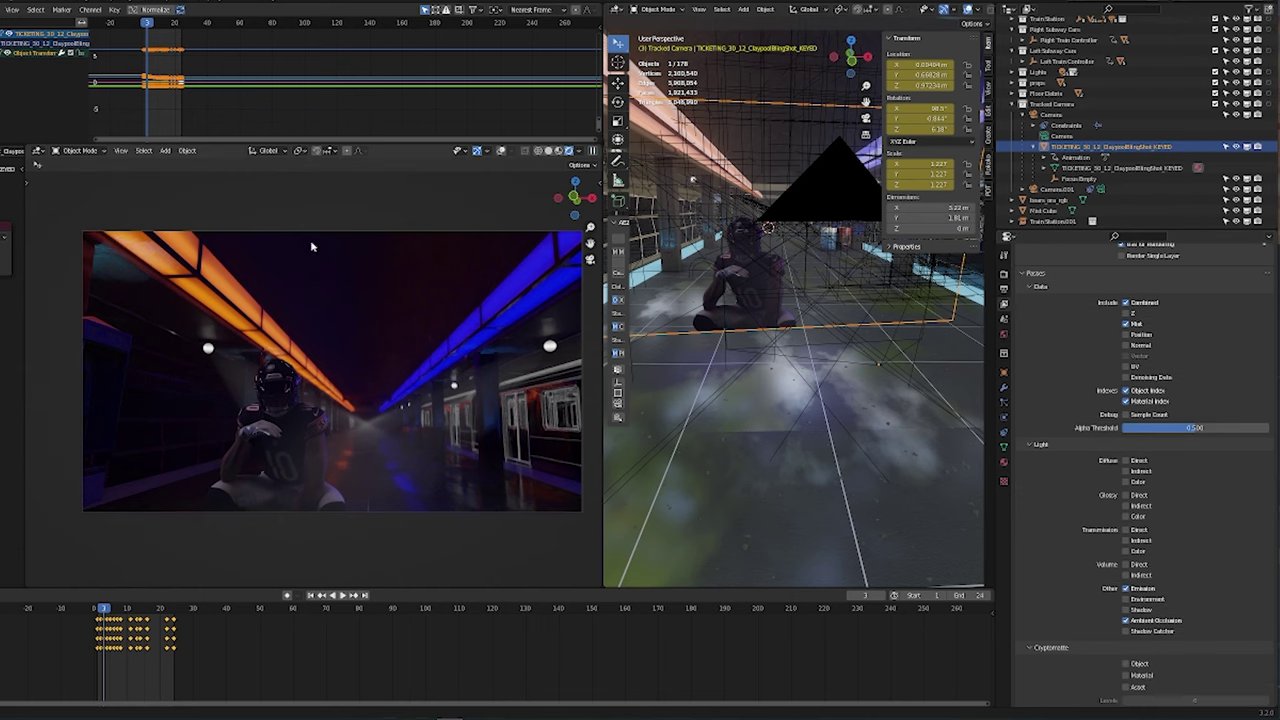
- Preview the Emission render pass and the Mist pass in the rendered camera viewport
click(580, 157)
click(559, 245)
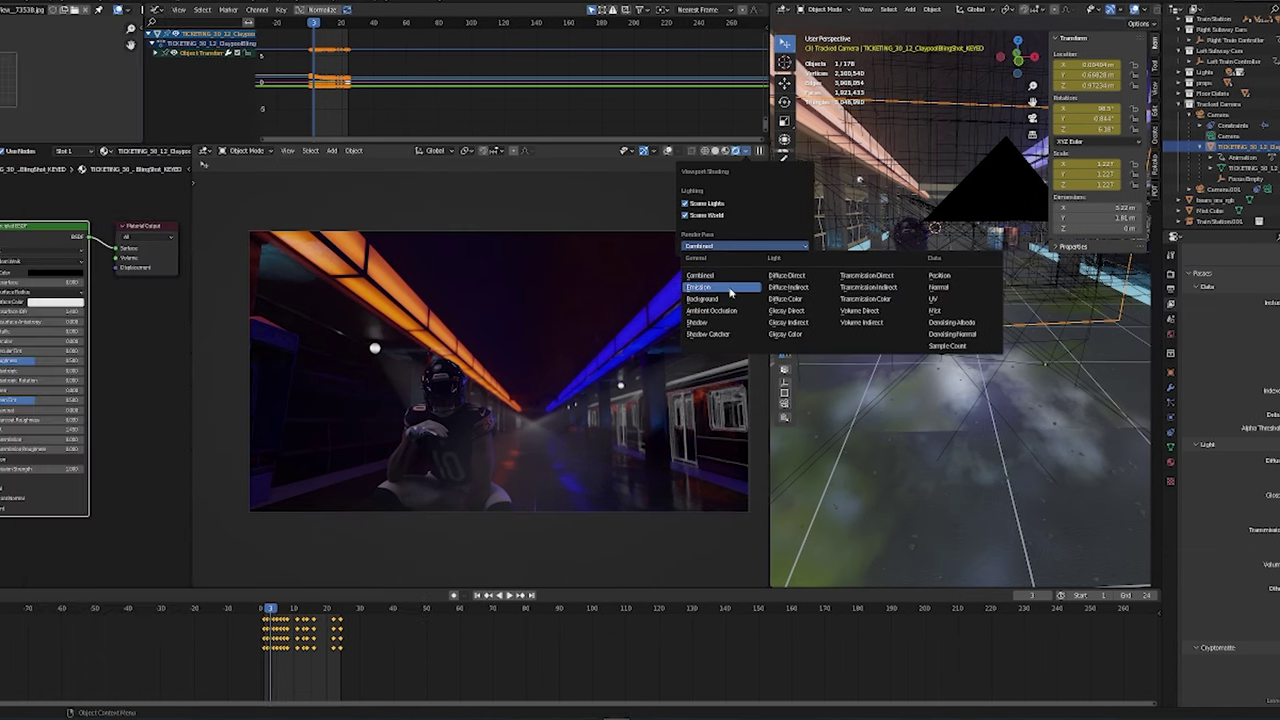
click(563, 288)
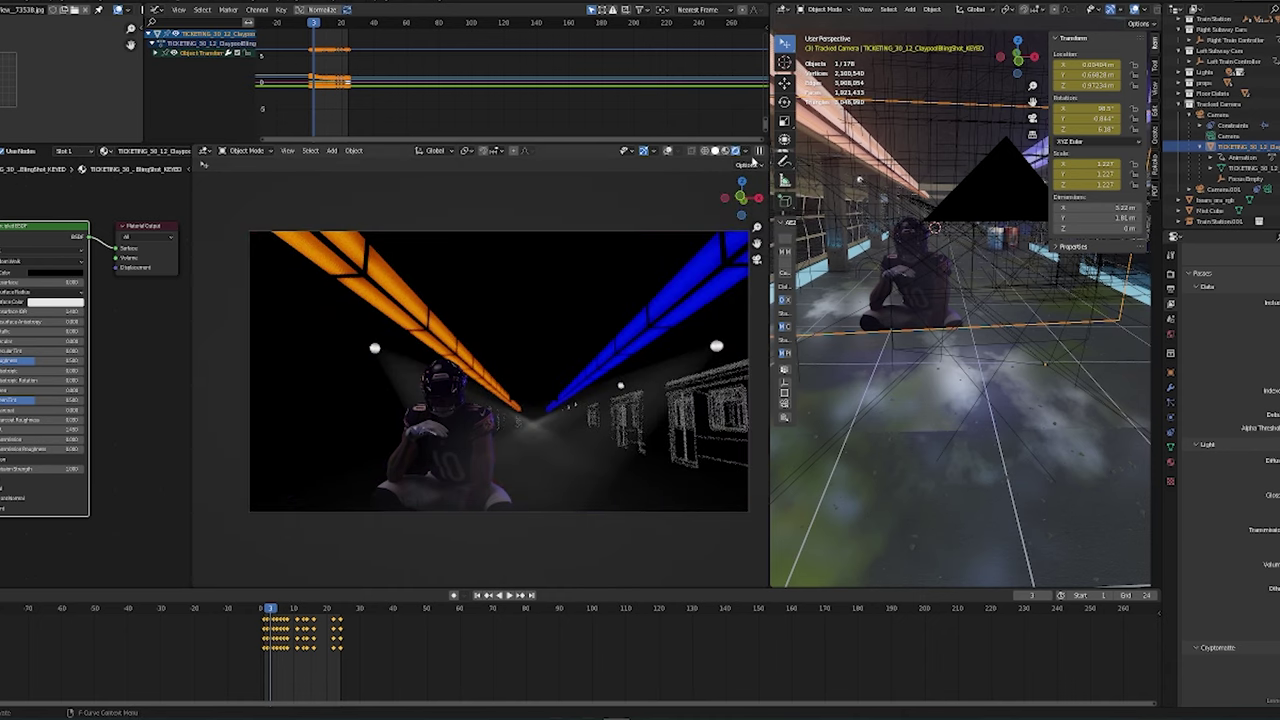
click(748, 151)
click(736, 246)
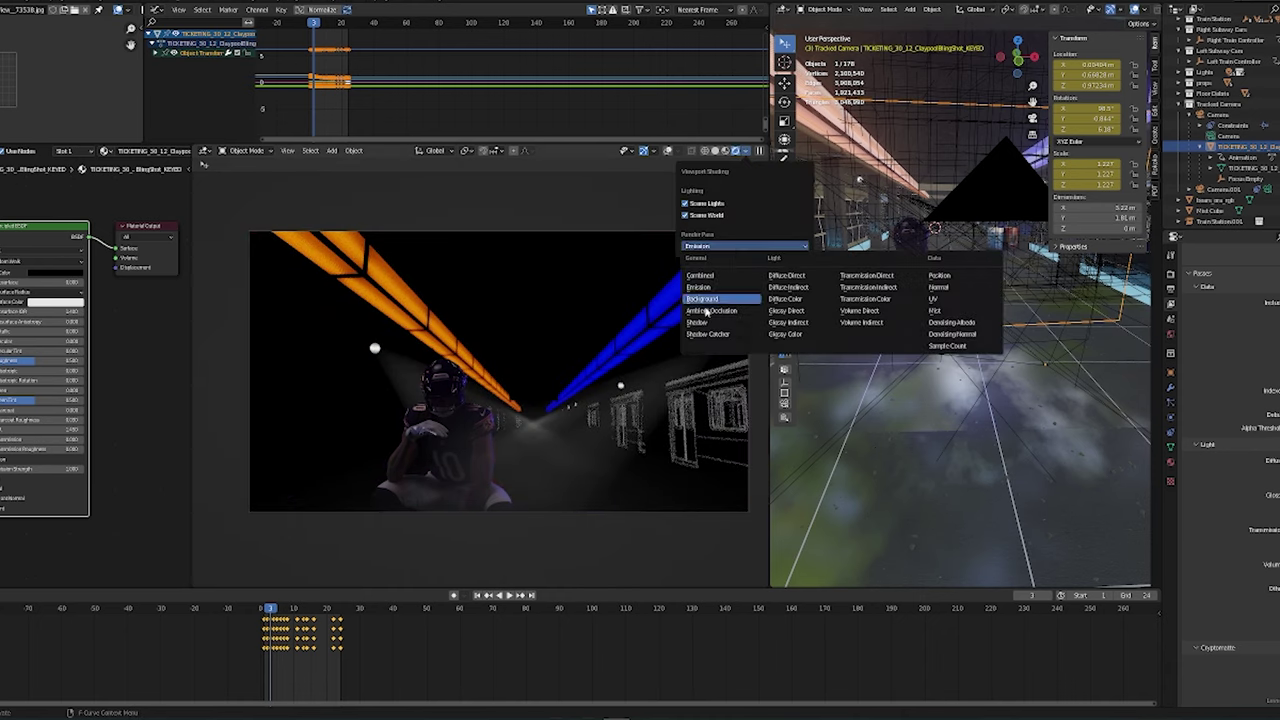
click(934, 310)
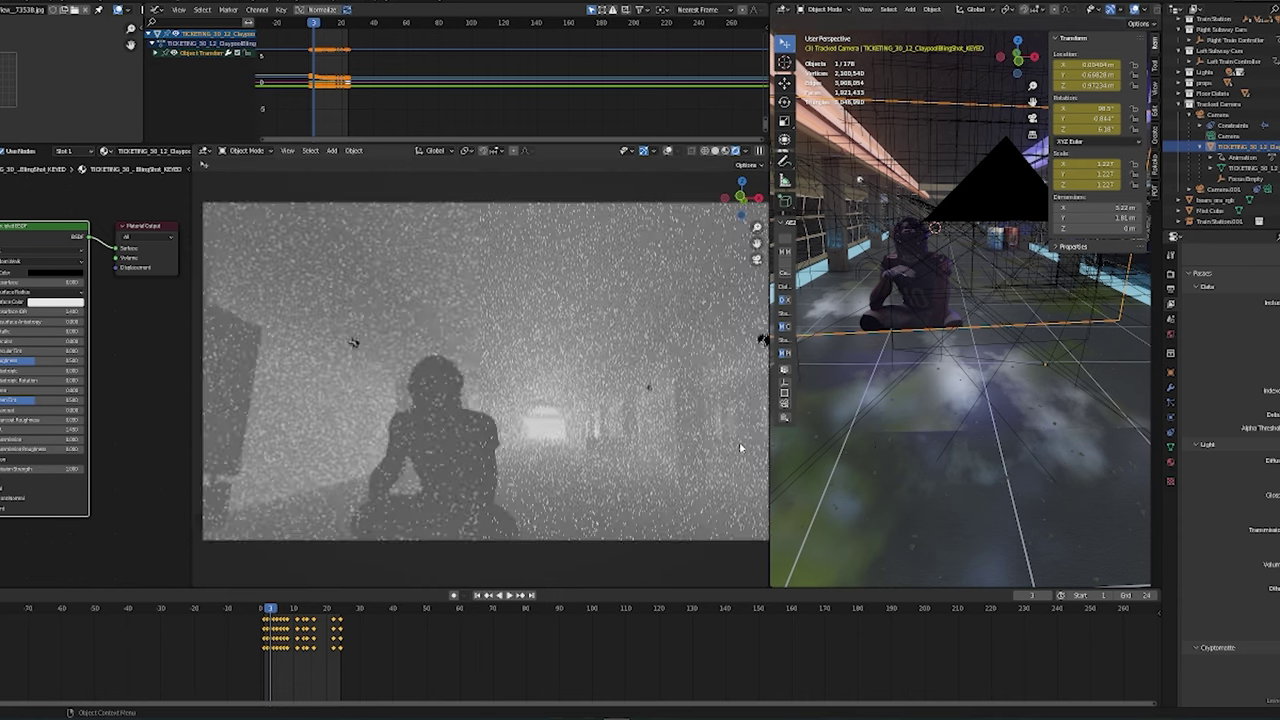
scroll(739, 441, up, 1)
scroll(432, 488, down, 2)
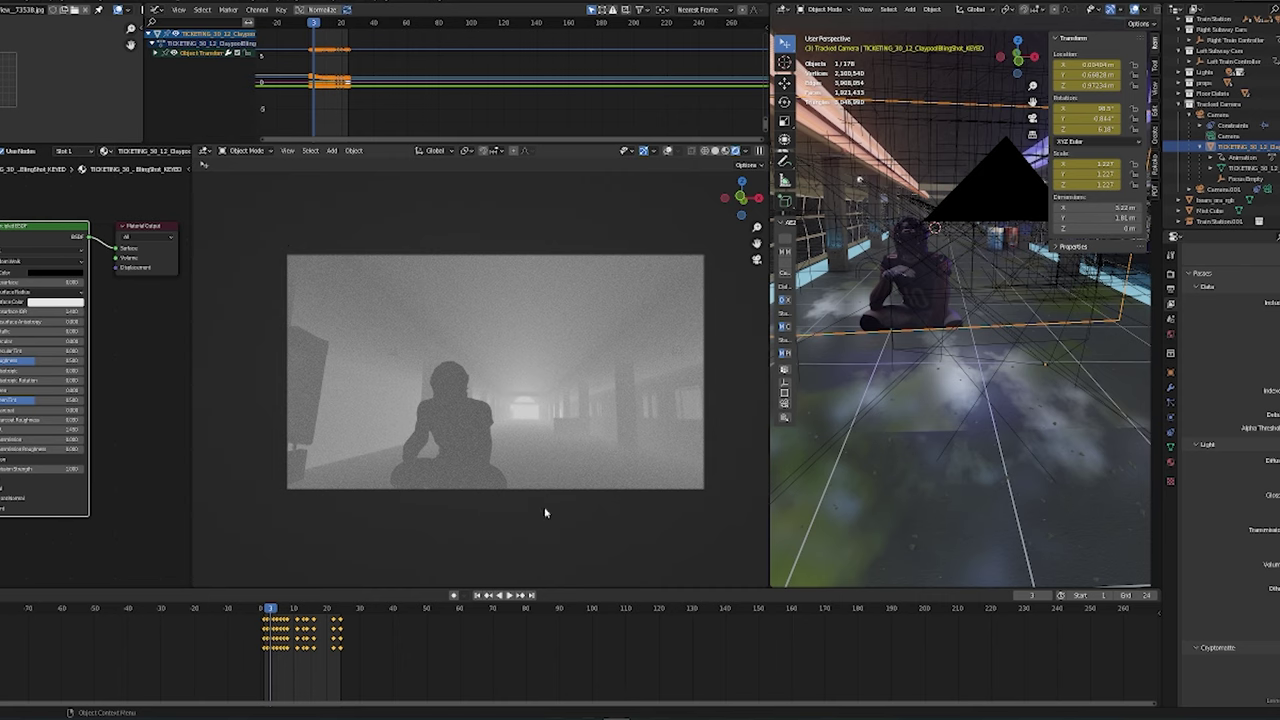
- Render frame 3 as a still image and display the Emit pass of ViewLayer in the render result
key(F12)
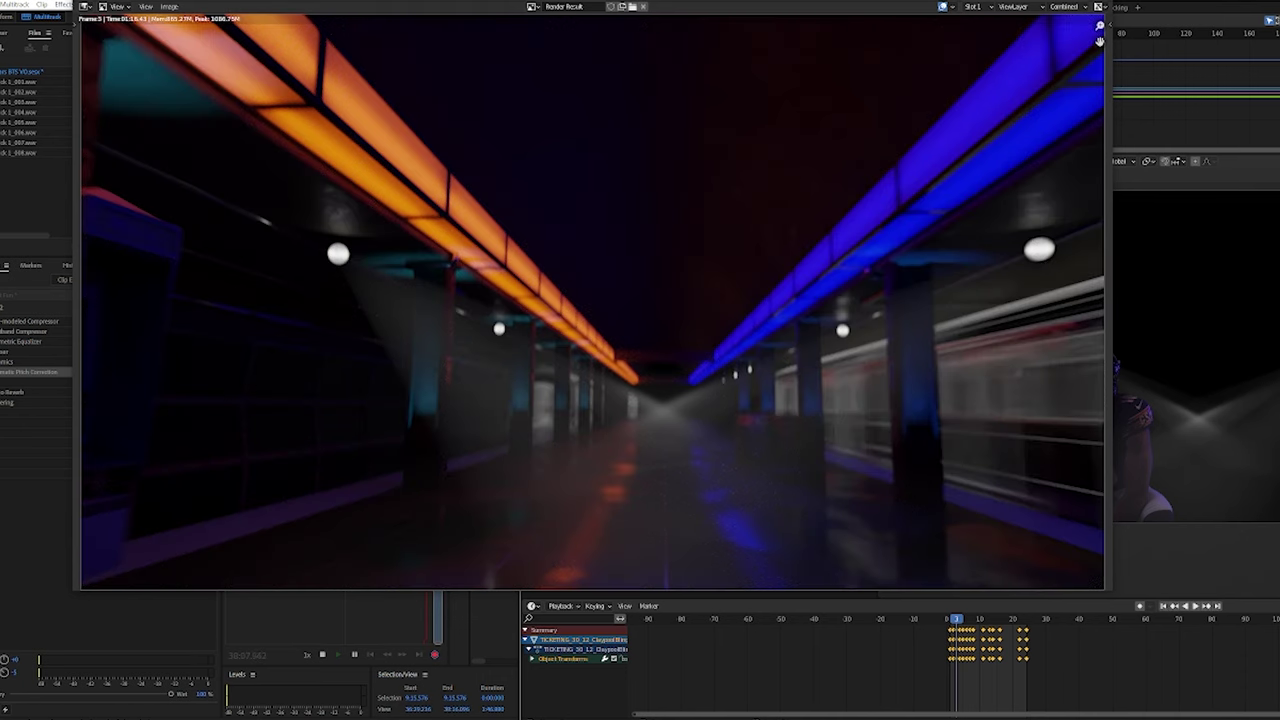
click(1013, 6)
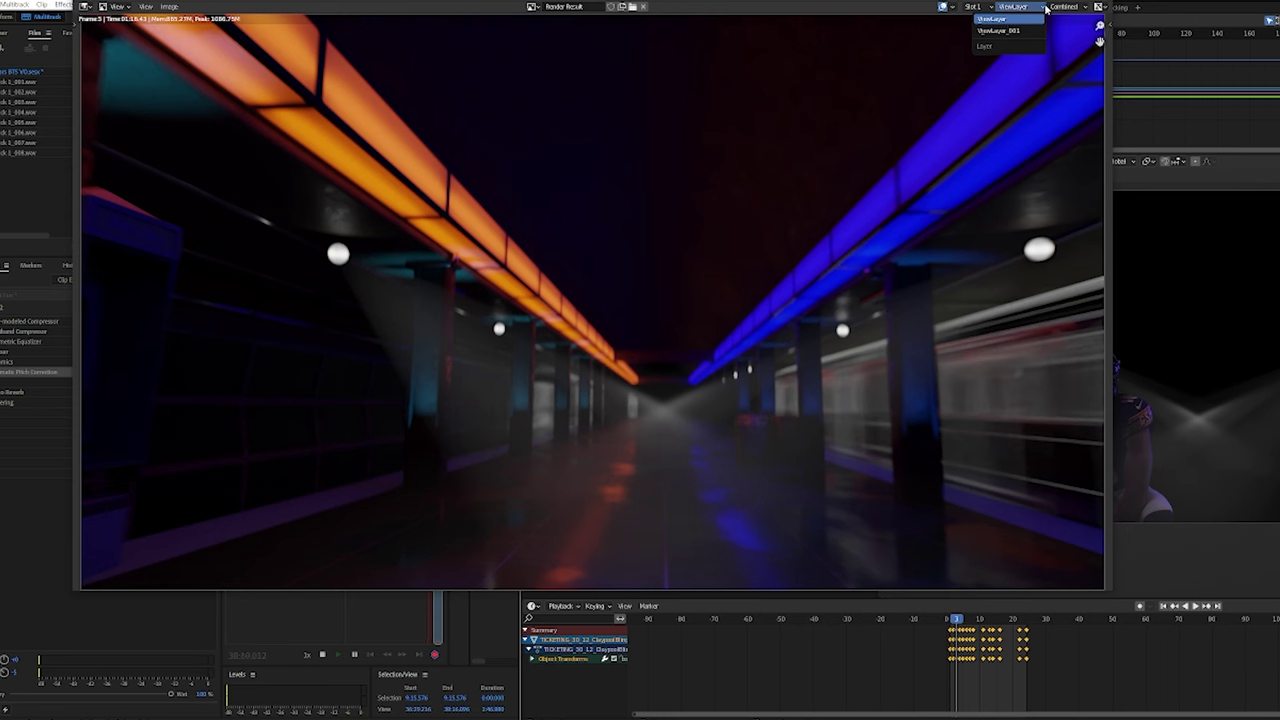
click(1029, 8)
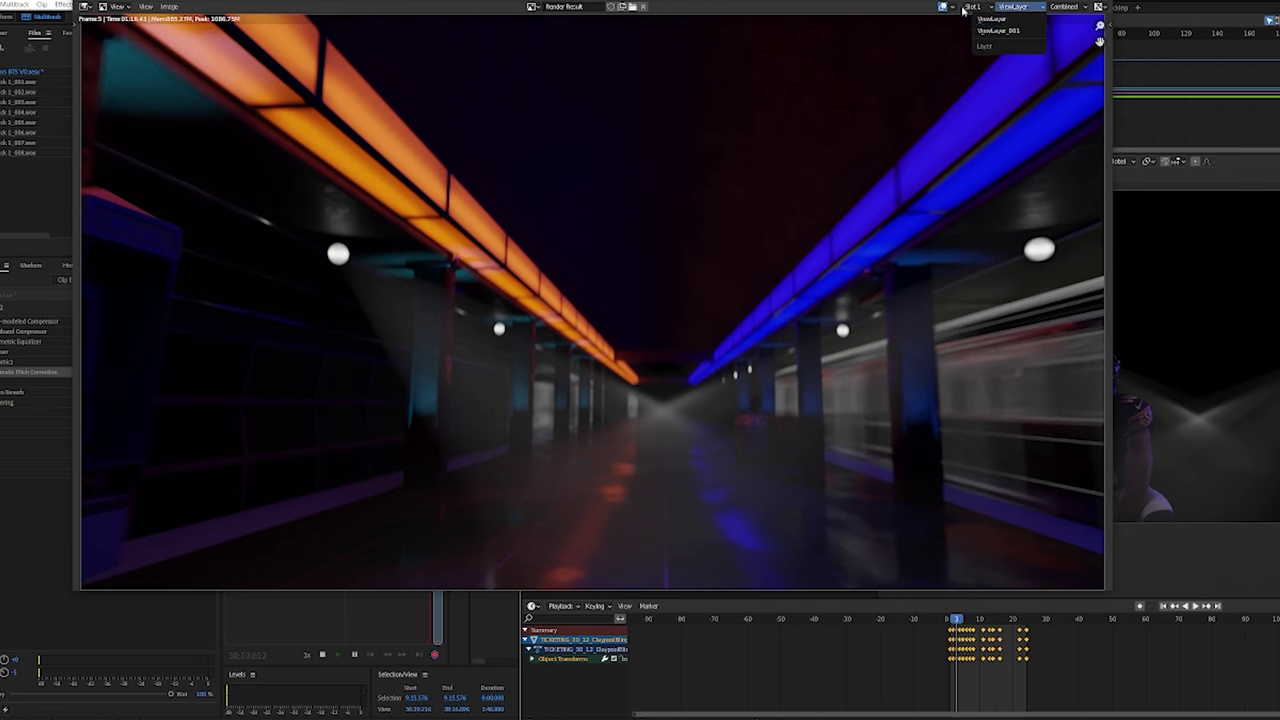
click(1027, 17)
click(1077, 8)
click(1070, 30)
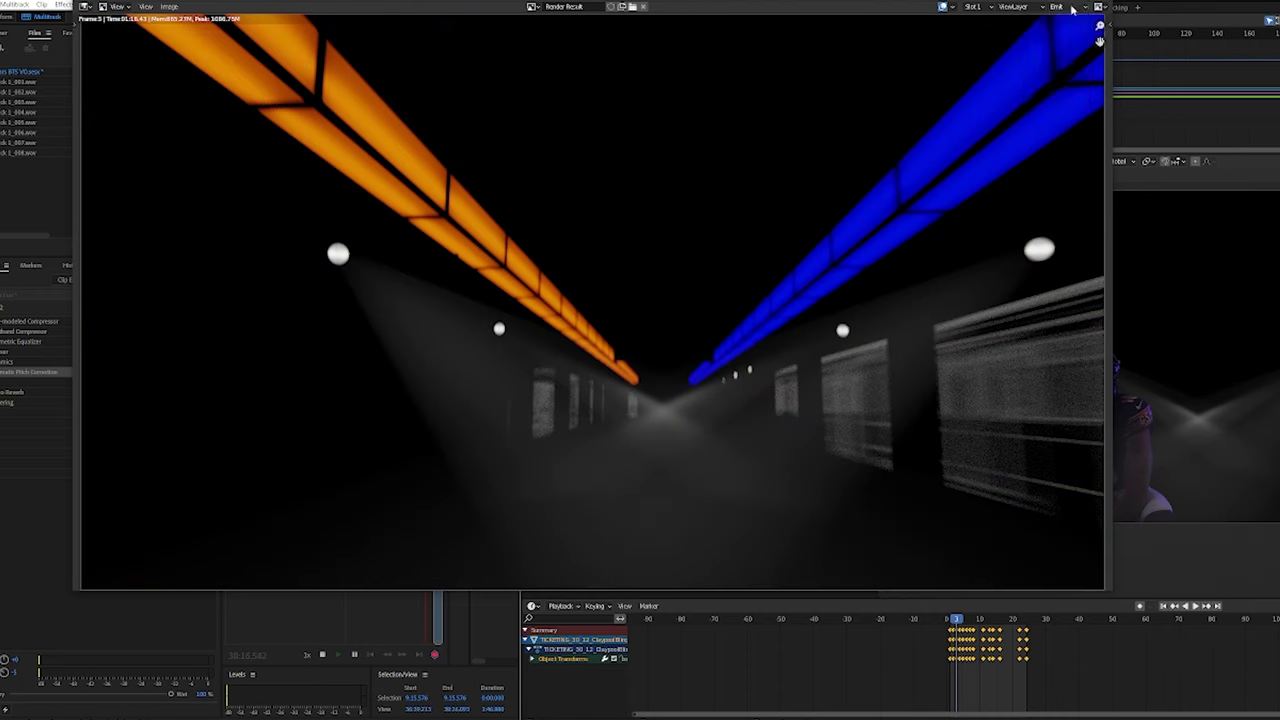
- Examine the AO, IndexMA and Mist passes of ViewLayer in the render result
click(1072, 9)
click(1062, 45)
click(1077, 9)
click(1068, 65)
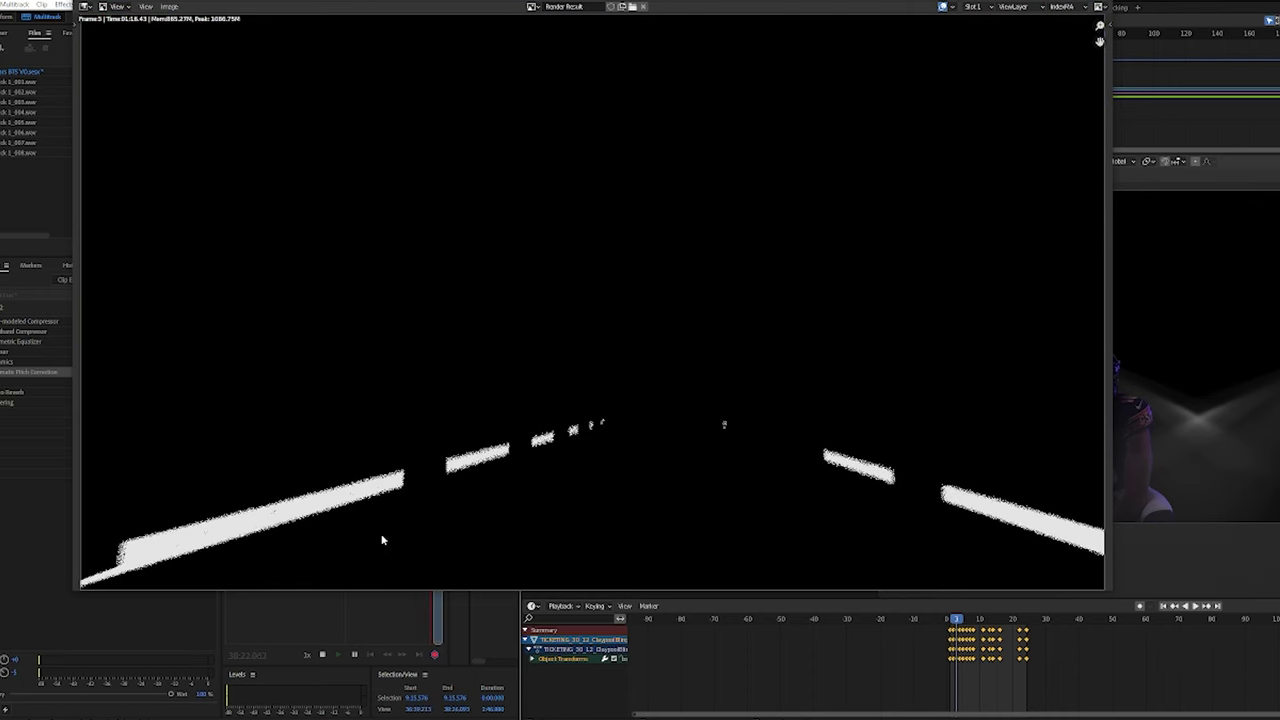
click(1062, 8)
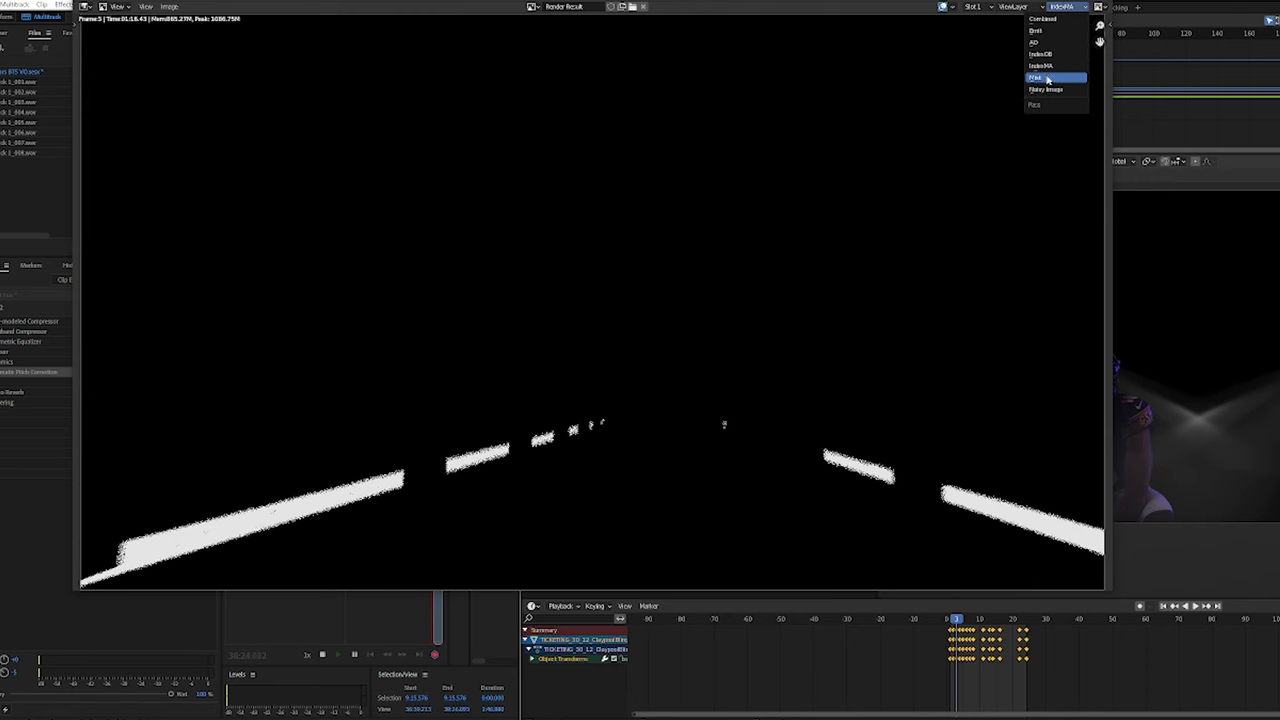
click(1050, 76)
click(1067, 8)
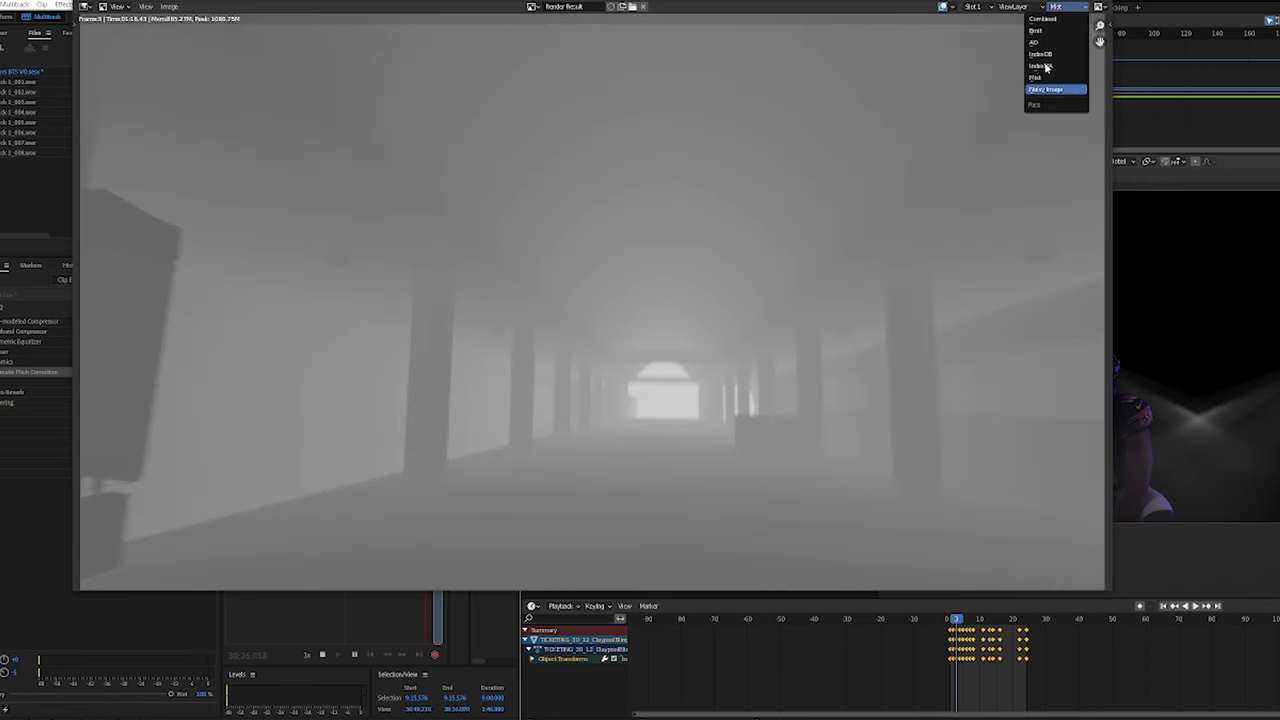
- Examine the IndexOB and Mist passes of ViewLayer_001, return to Combined, and reposition the render window
click(1012, 7)
click(1000, 31)
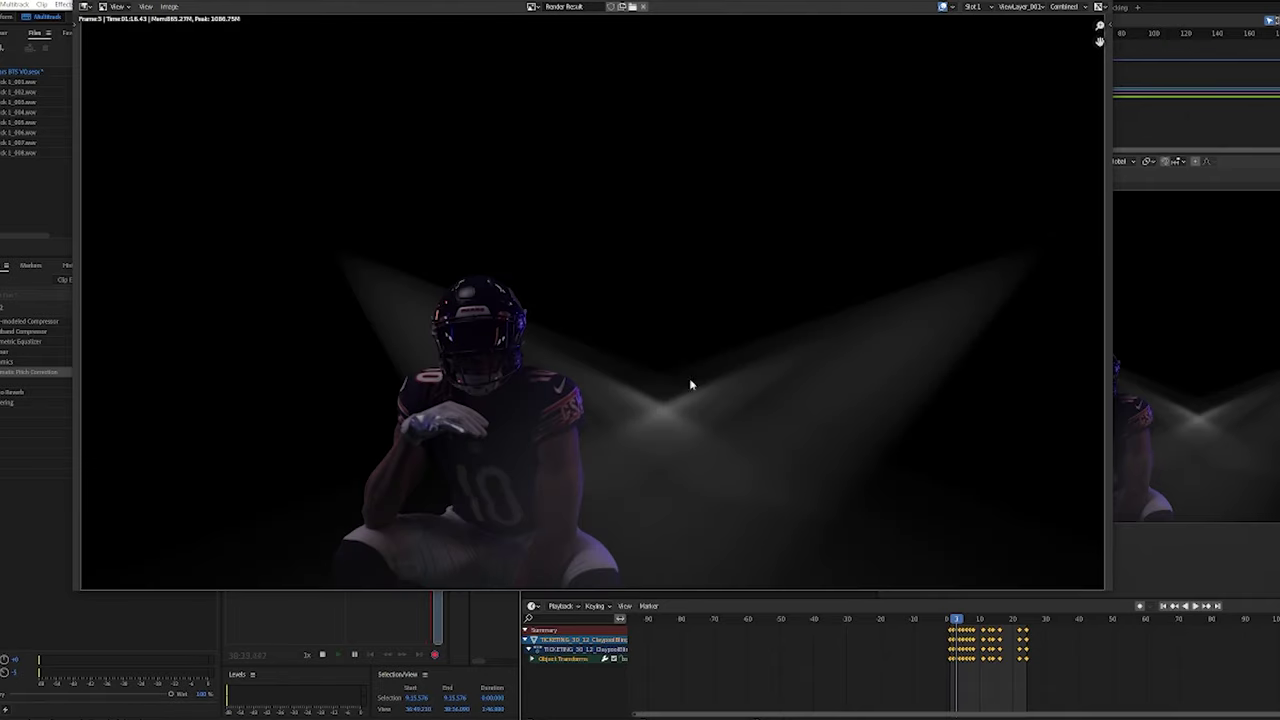
click(1065, 7)
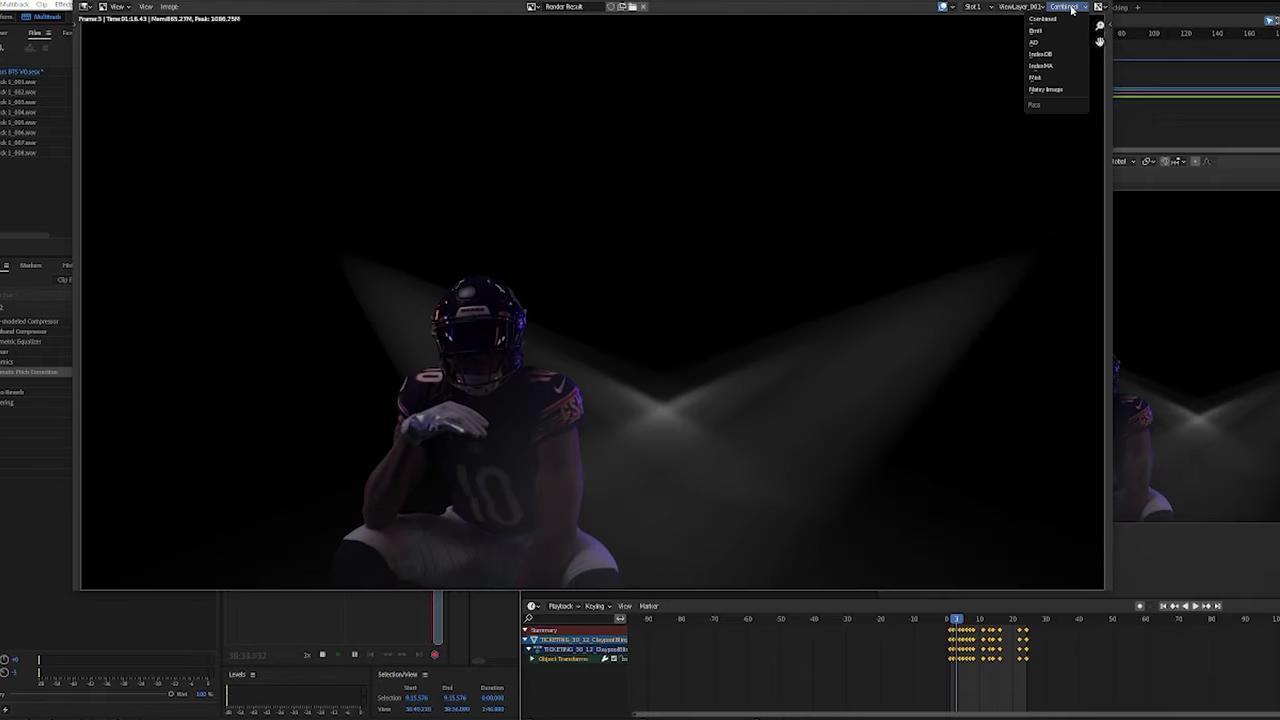
click(1046, 56)
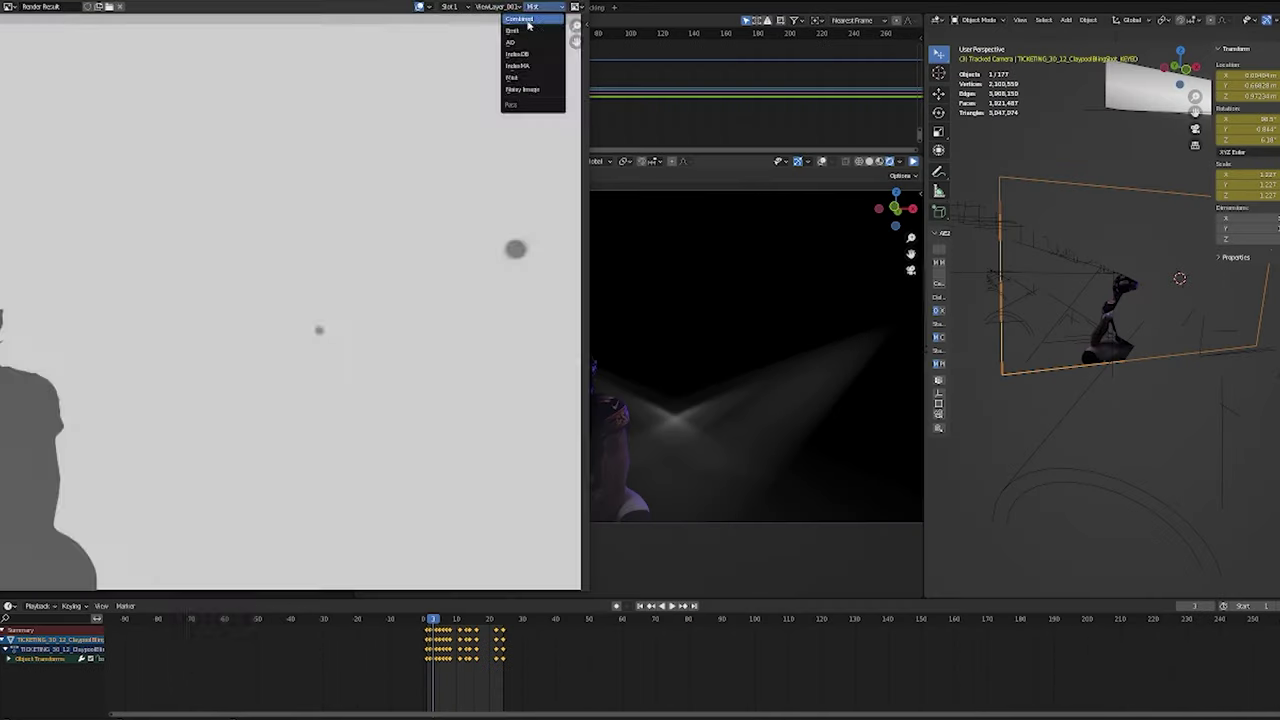
click(520, 24)
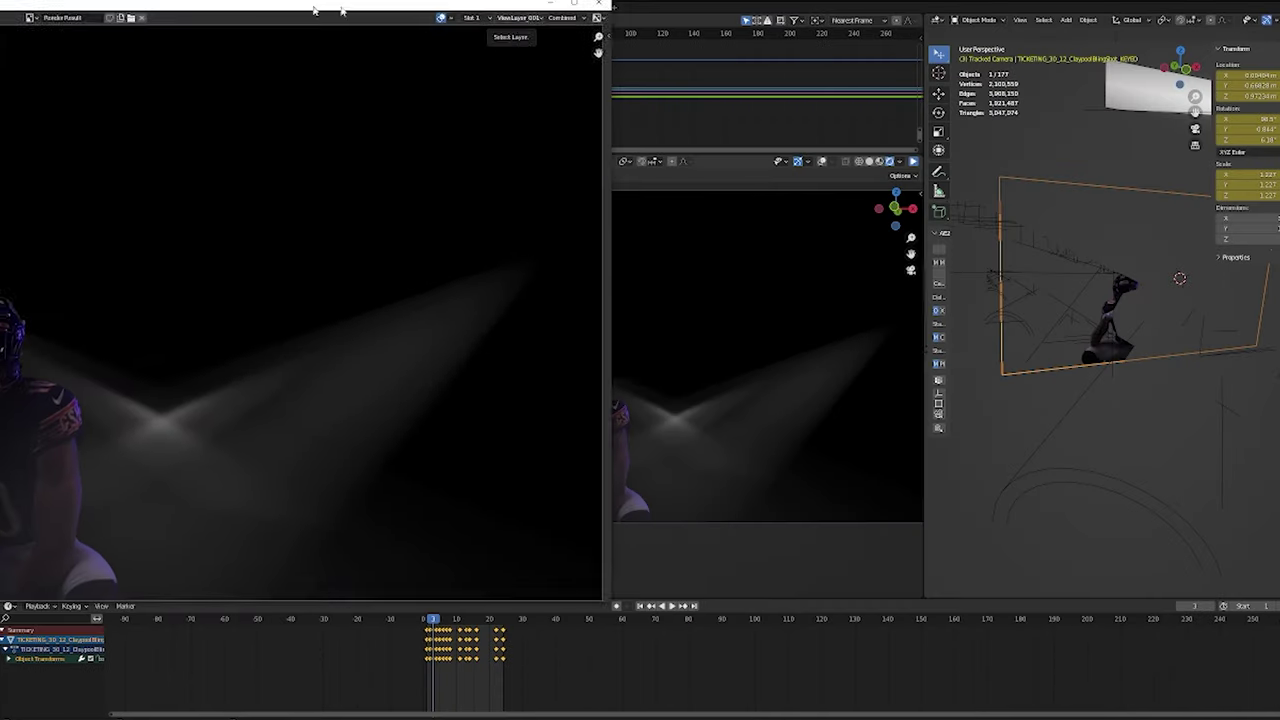
drag(287, 6, 855, 68)
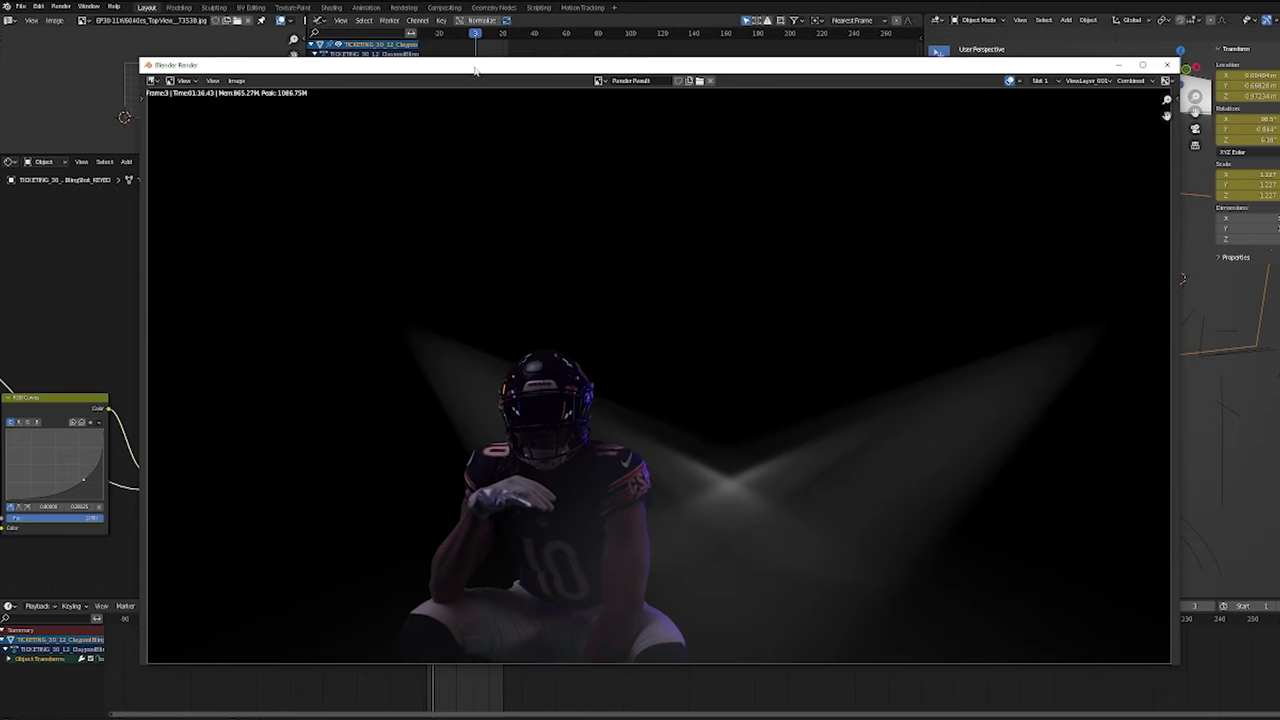
drag(476, 70, 515, 81)
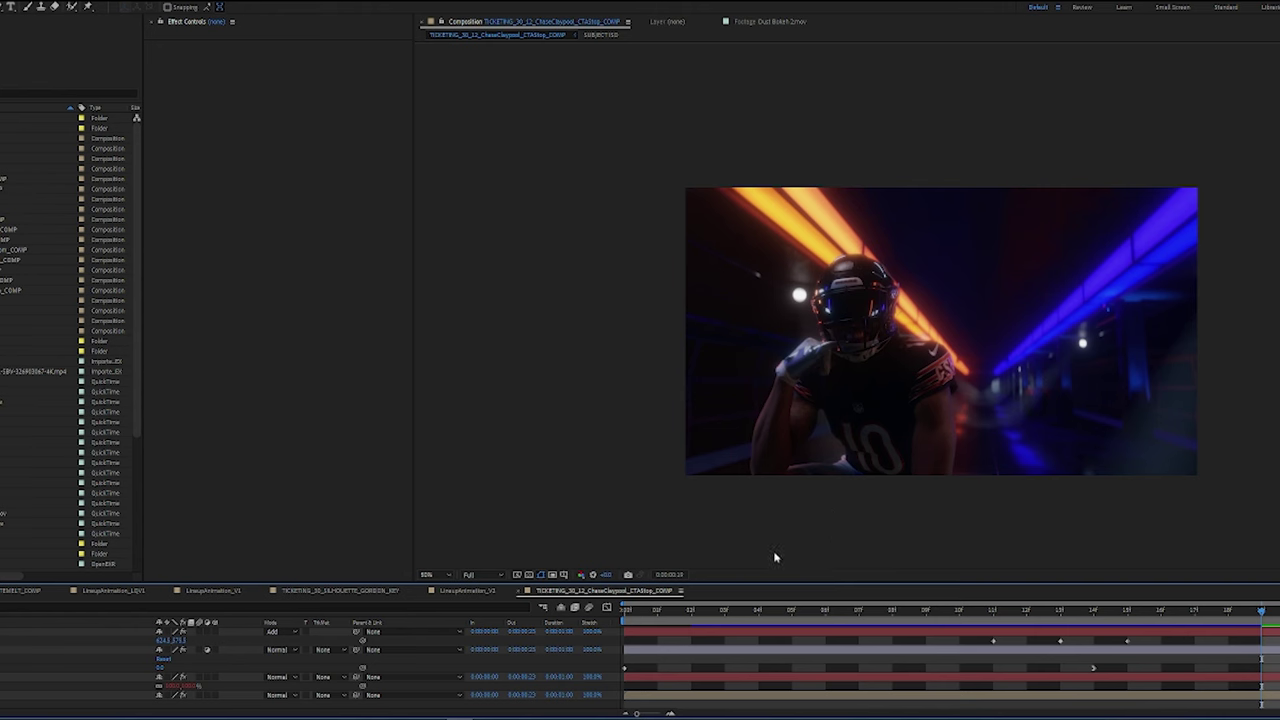
- Switch to the CTAStop composition in After Effects, enlarge the timeline area, and move the playhead to 0:00:00:04
drag(746, 583, 746, 500)
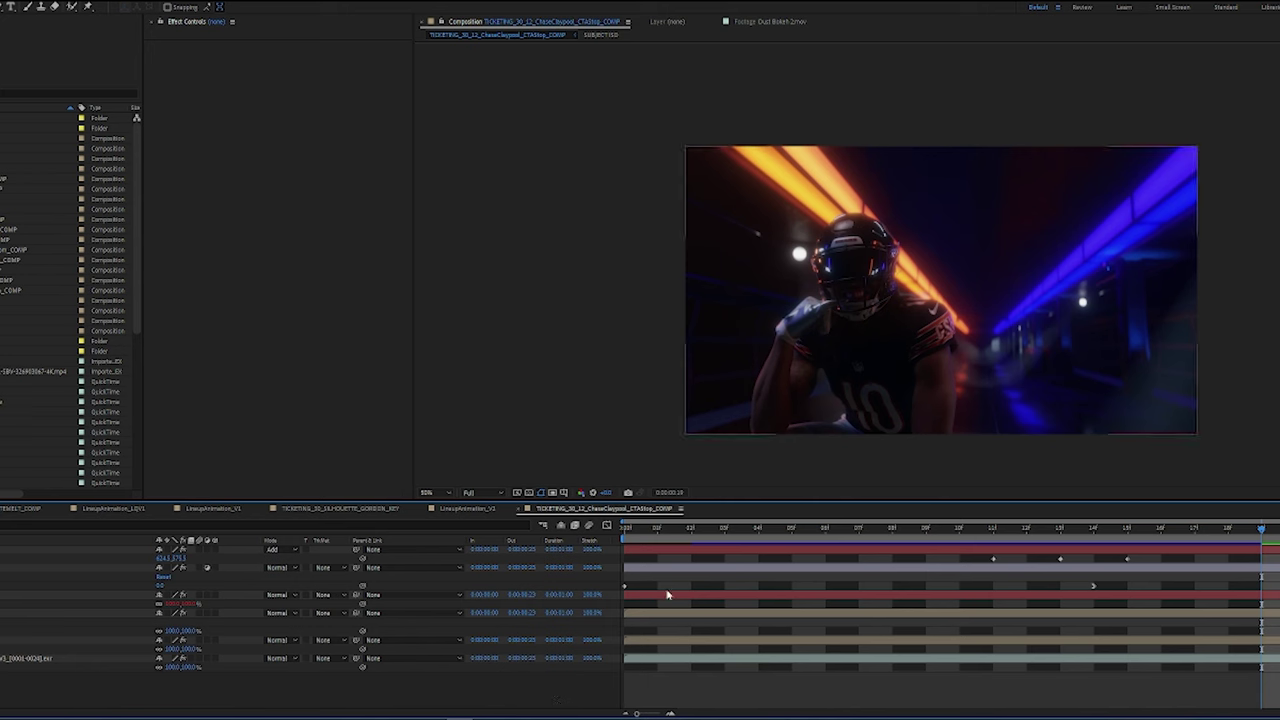
drag(732, 536, 847, 541)
key(Caps_Lock)
drag(687, 542, 597, 590)
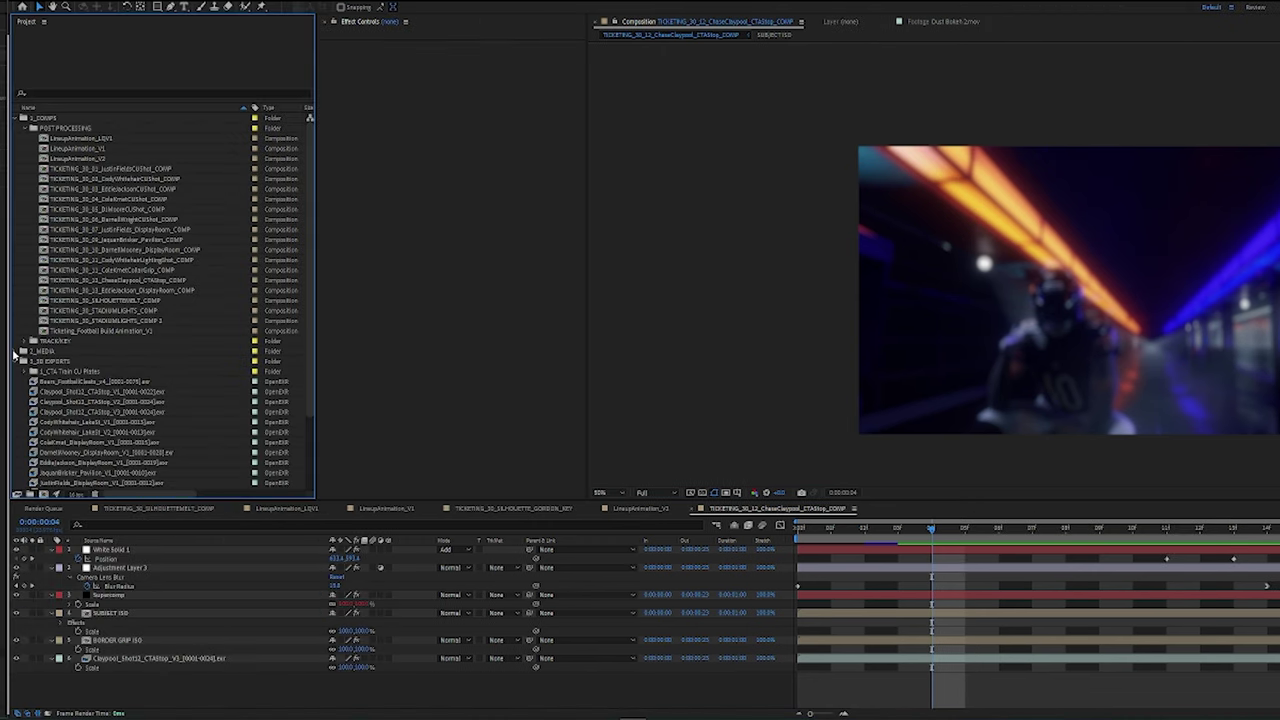
- Collapse the 3_3D EXPORTS and POST PROCESSING project folders and move the playhead to 0:00:00:10
click(17, 362)
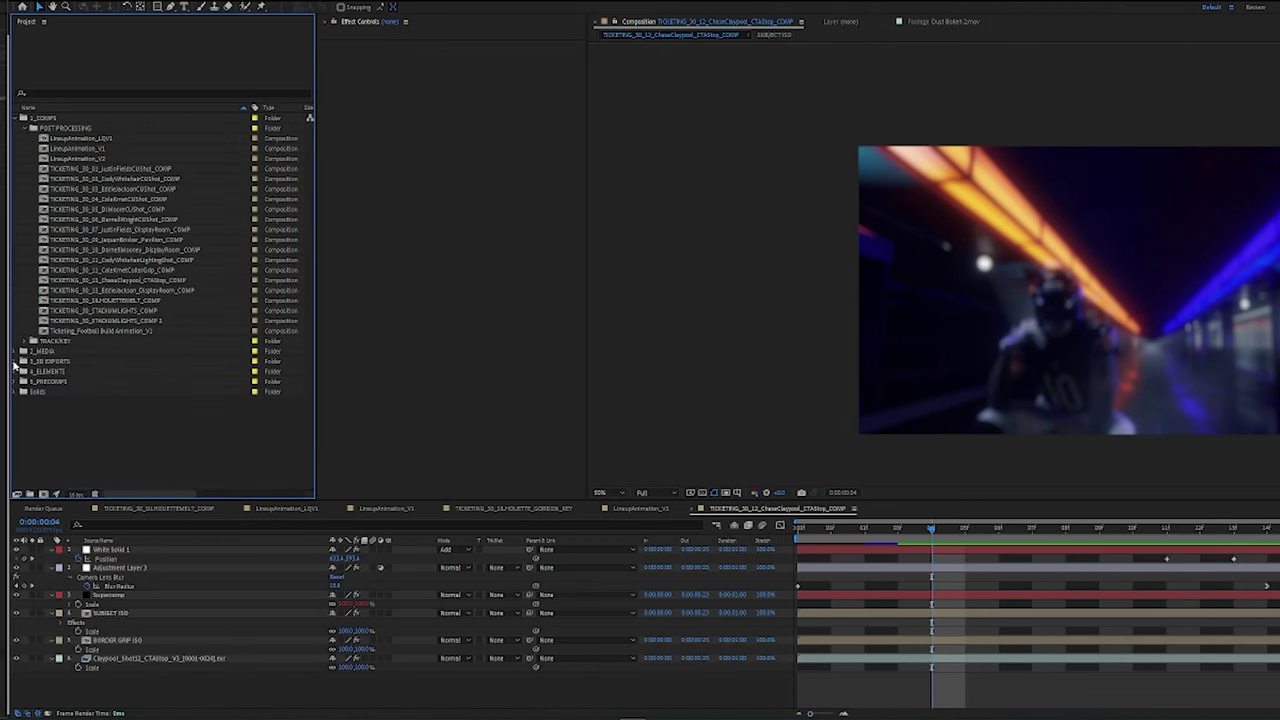
click(26, 129)
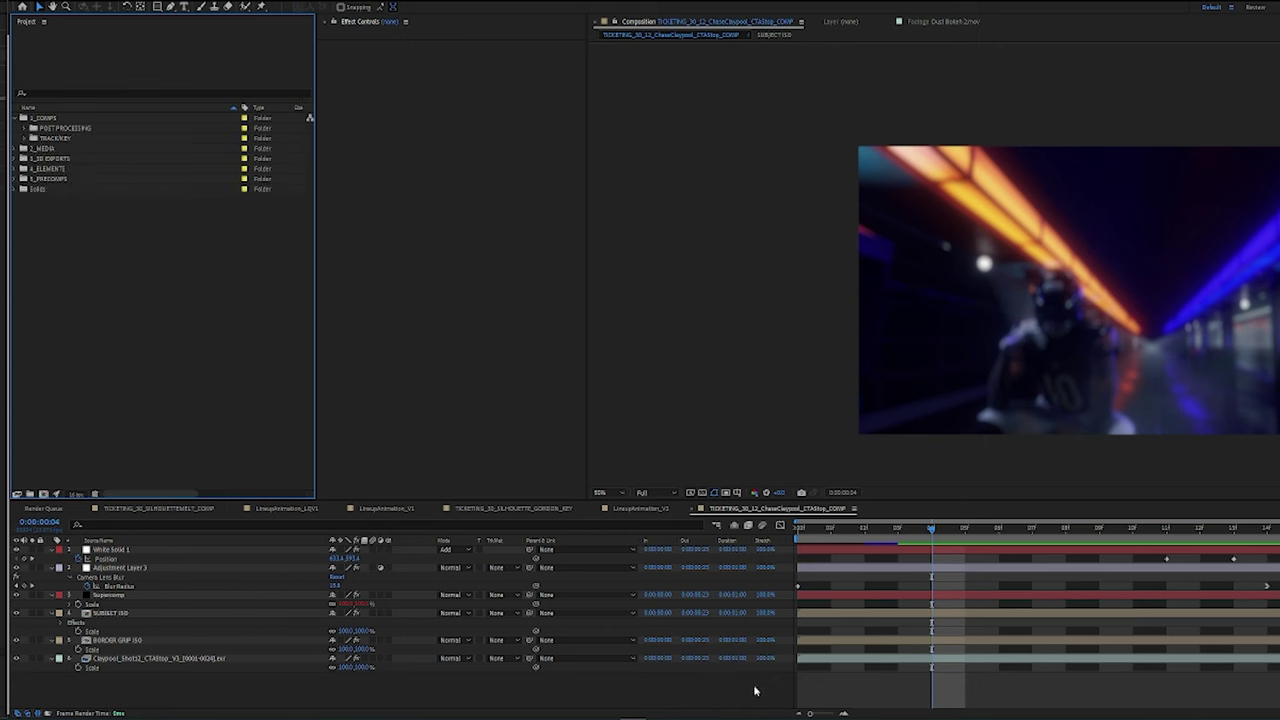
click(956, 558)
drag(922, 538, 1120, 566)
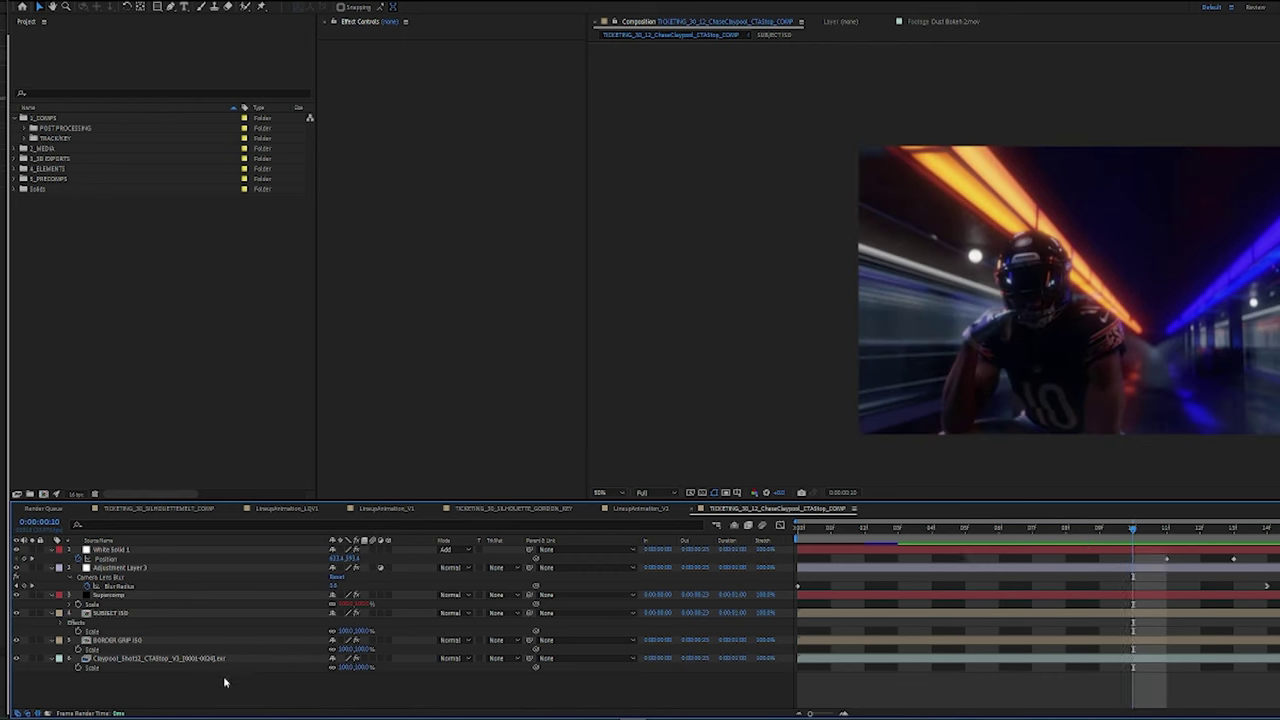
- Check the frame rate interpretation of the JustinFields_DisplayRoom_V1 EXR sequence and select the Claypool_Shot12_CTAStop_V3 layer in the timeline
click(229, 656)
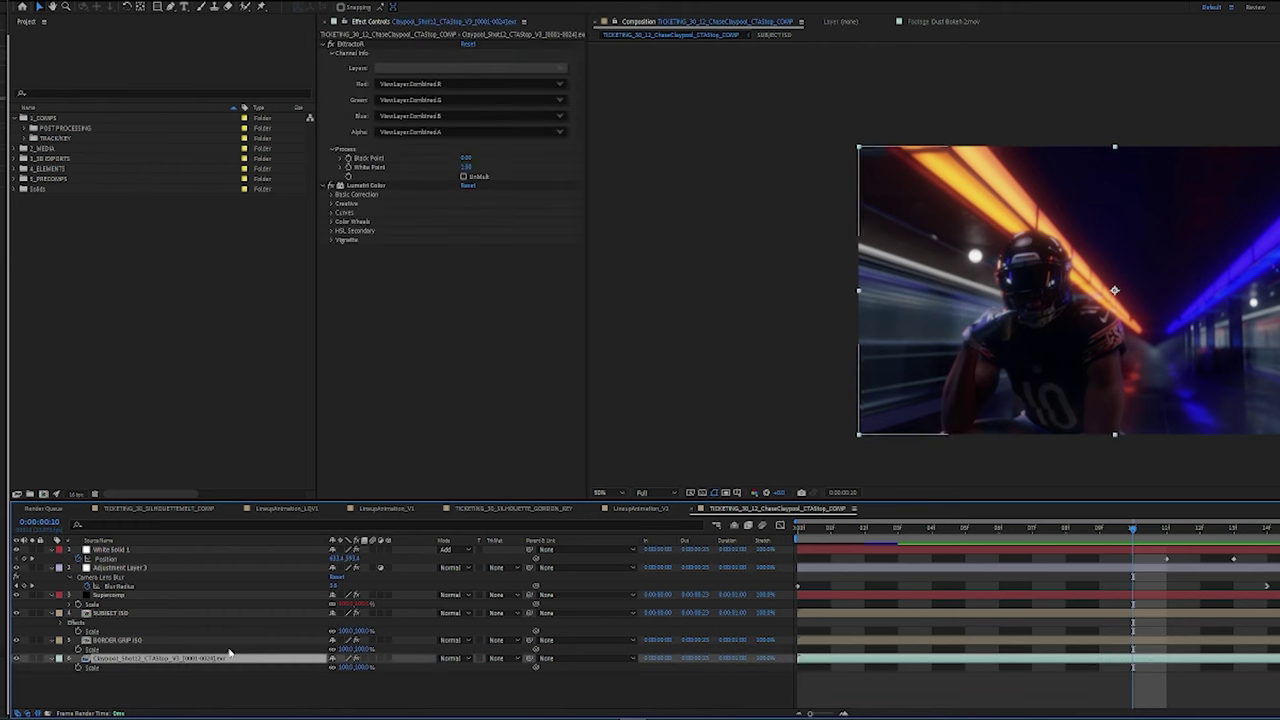
right_click(110, 281)
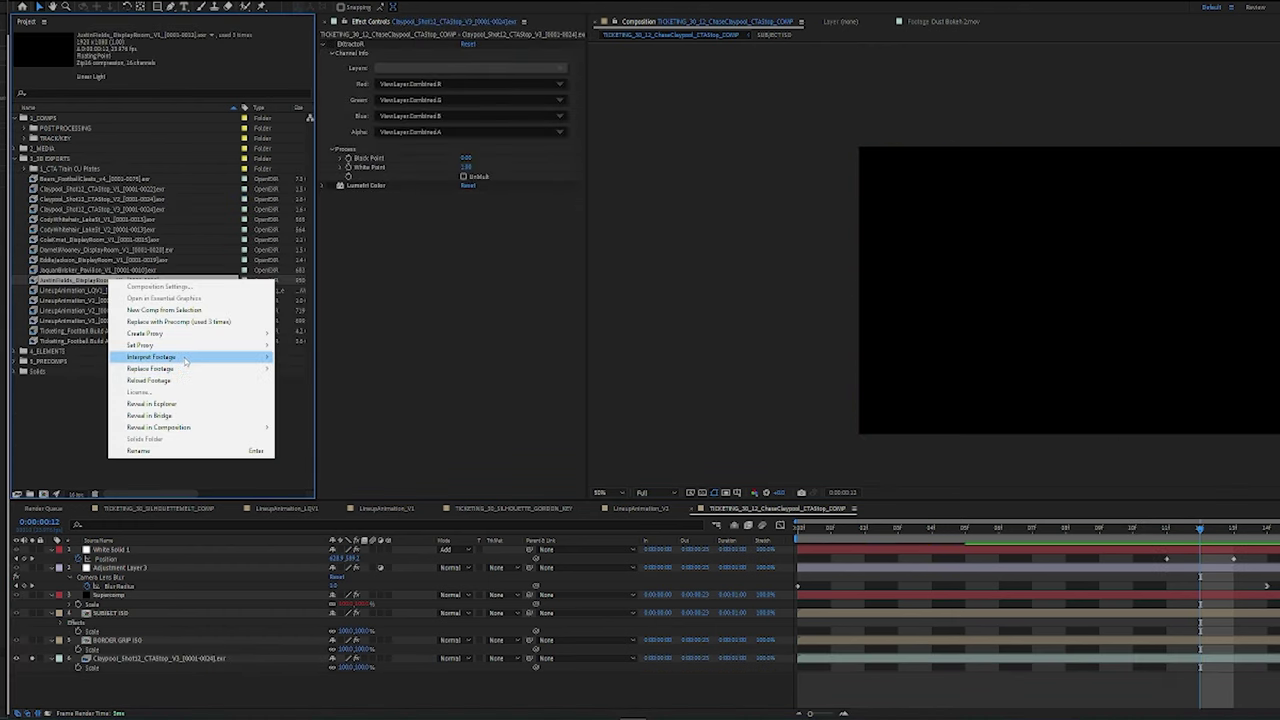
mouse_move(185, 358)
click(300, 357)
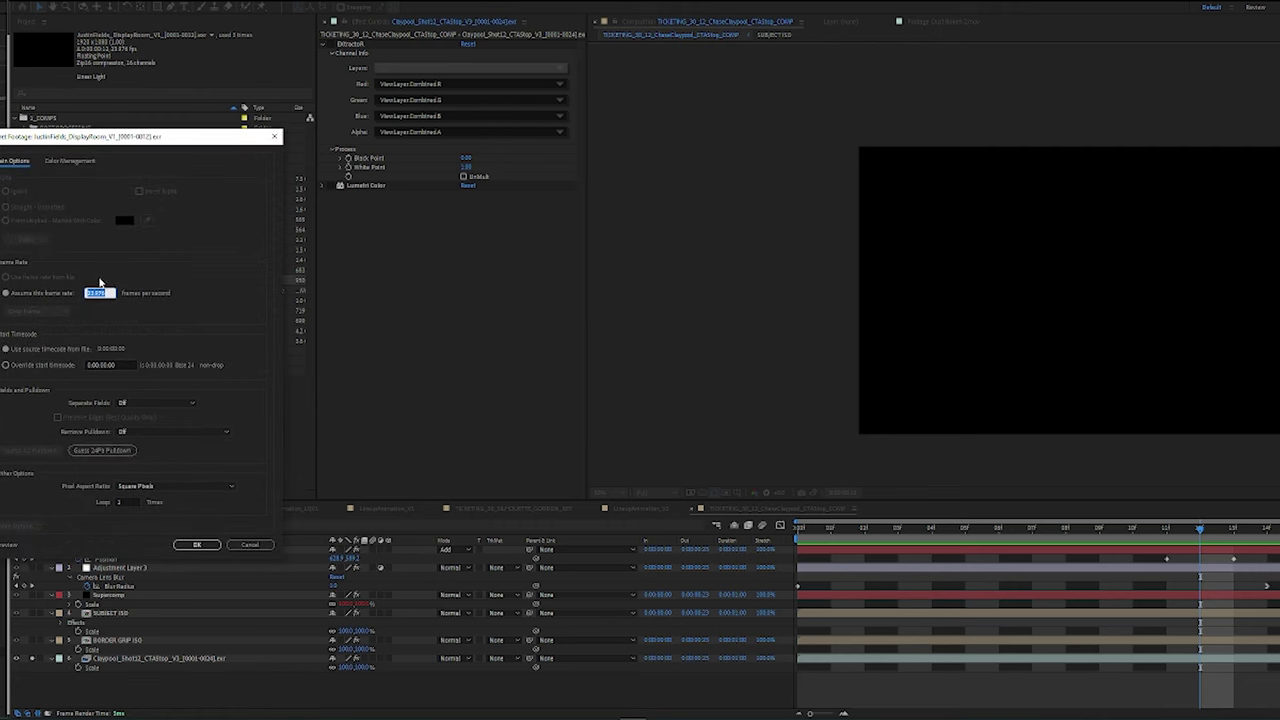
click(254, 546)
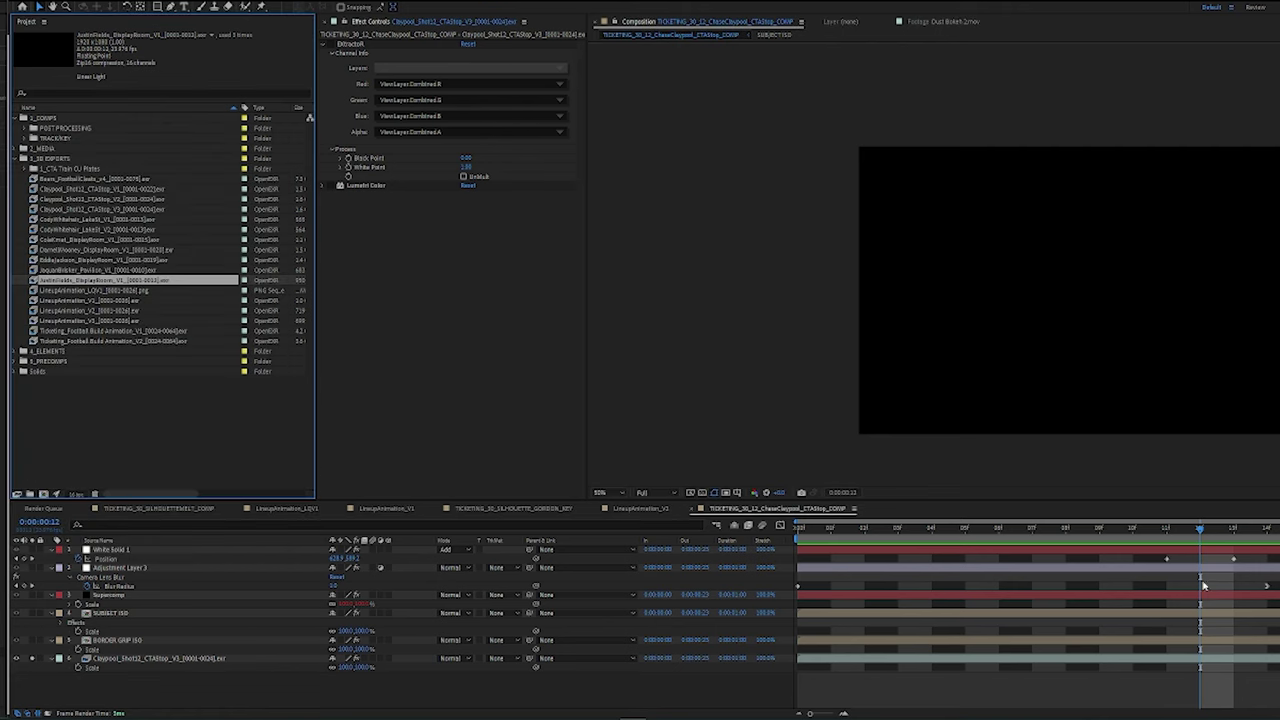
click(128, 659)
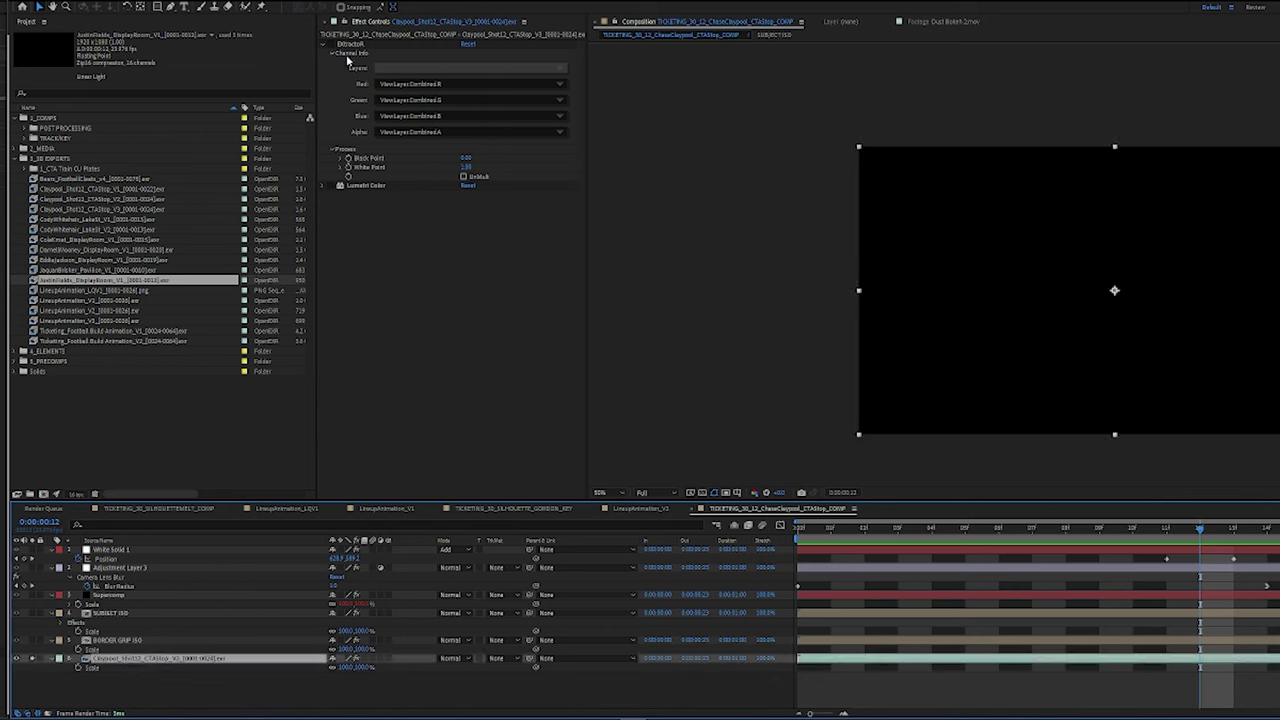
- Enable the EXtractoR effect on the Claypool_Shot12_CTAStop_V3 layer
click(247, 679)
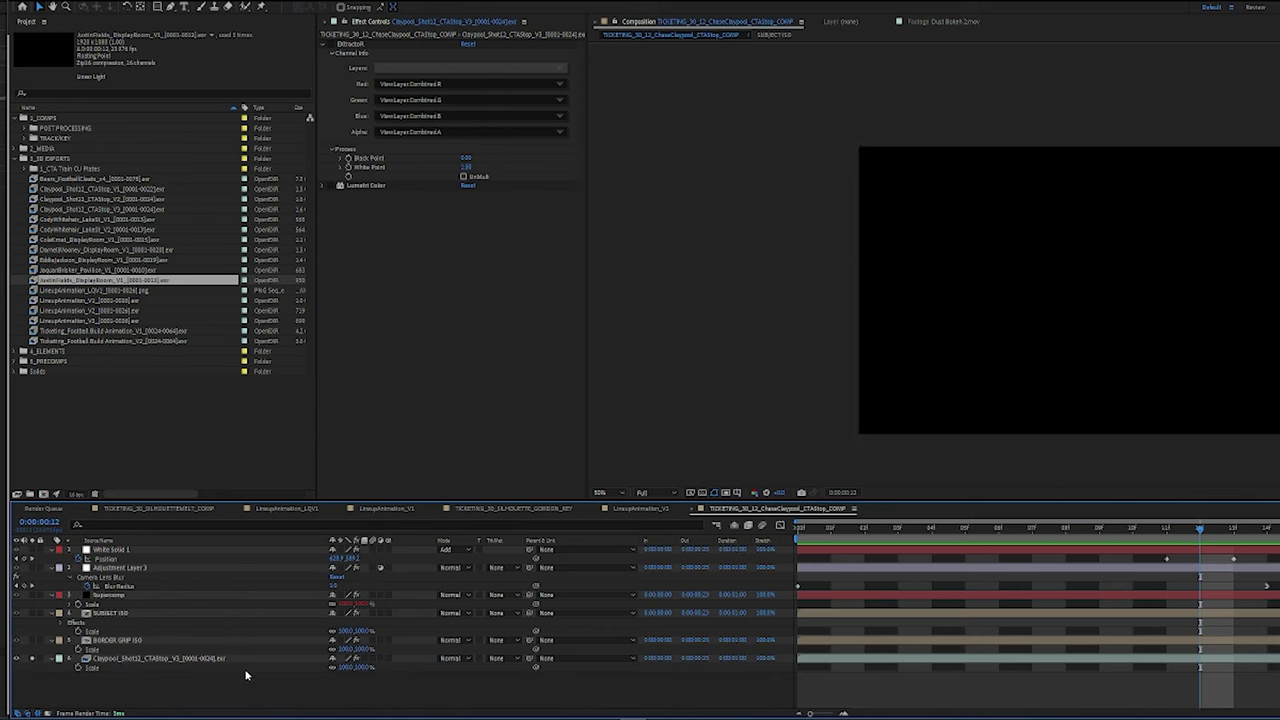
click(266, 645)
click(257, 660)
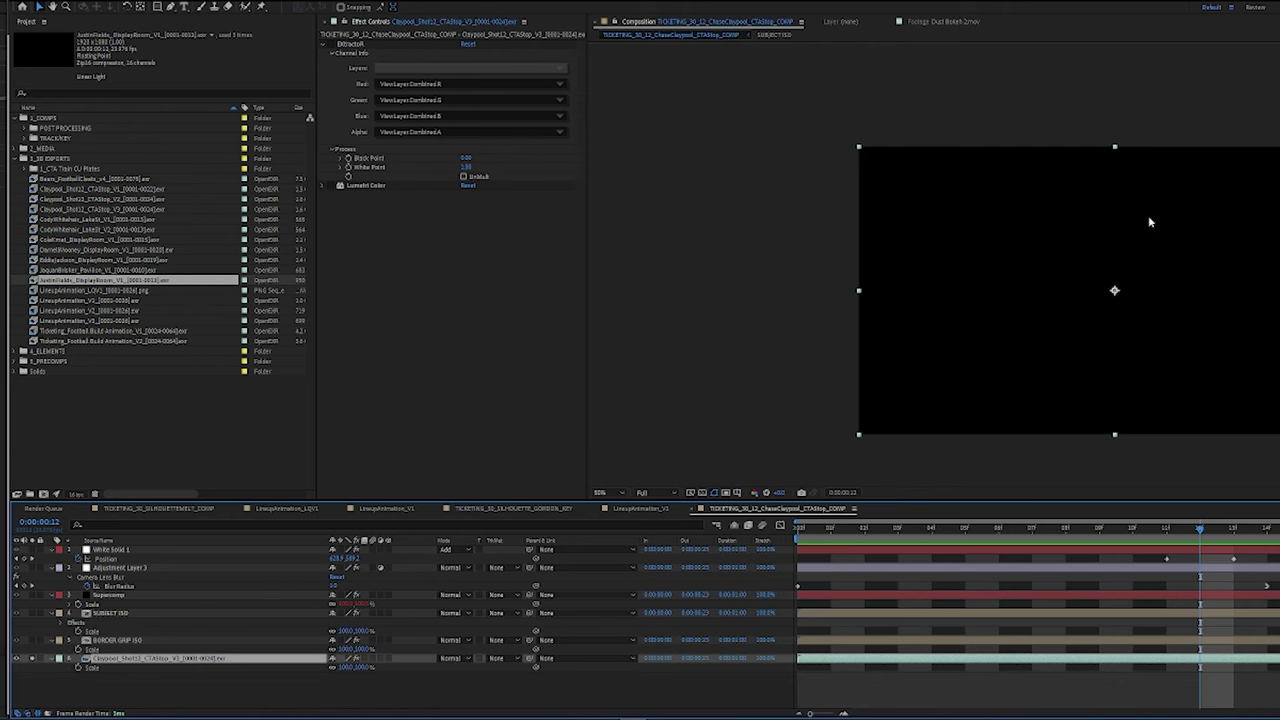
scroll(1179, 329, up, 1)
scroll(1179, 329, down, 1)
middle_drag(1177, 330, 1160, 313)
mouse_move(1159, 312)
mouse_down()
mouse_move(1137, 316)
mouse_move(1146, 326)
mouse_up()
scroll(1137, 316, up, 1)
scroll(1137, 316, down, 1)
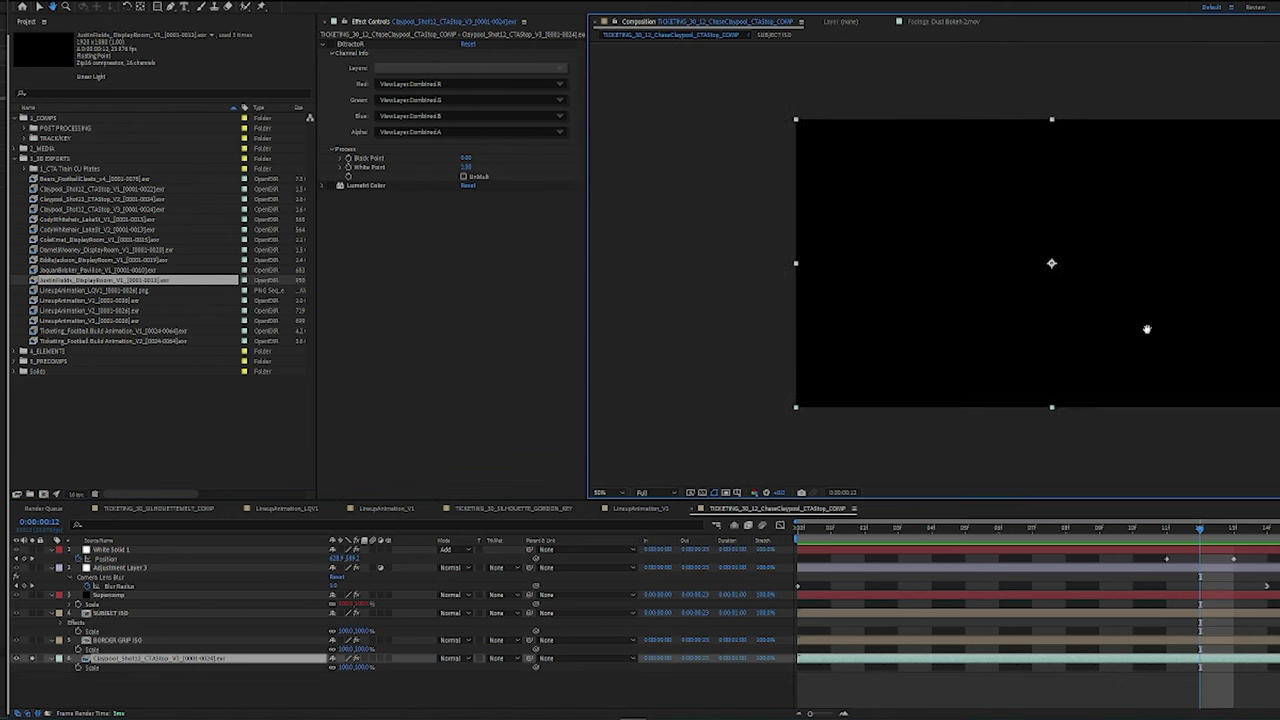
click(348, 46)
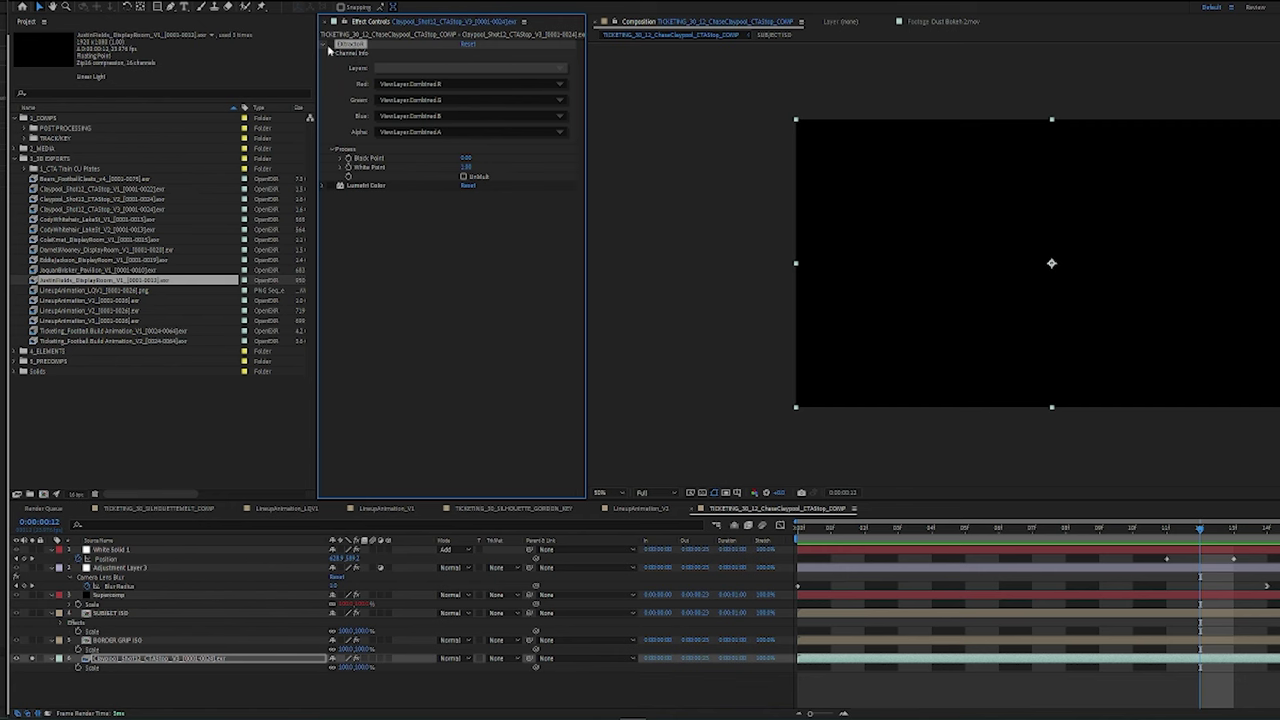
click(333, 45)
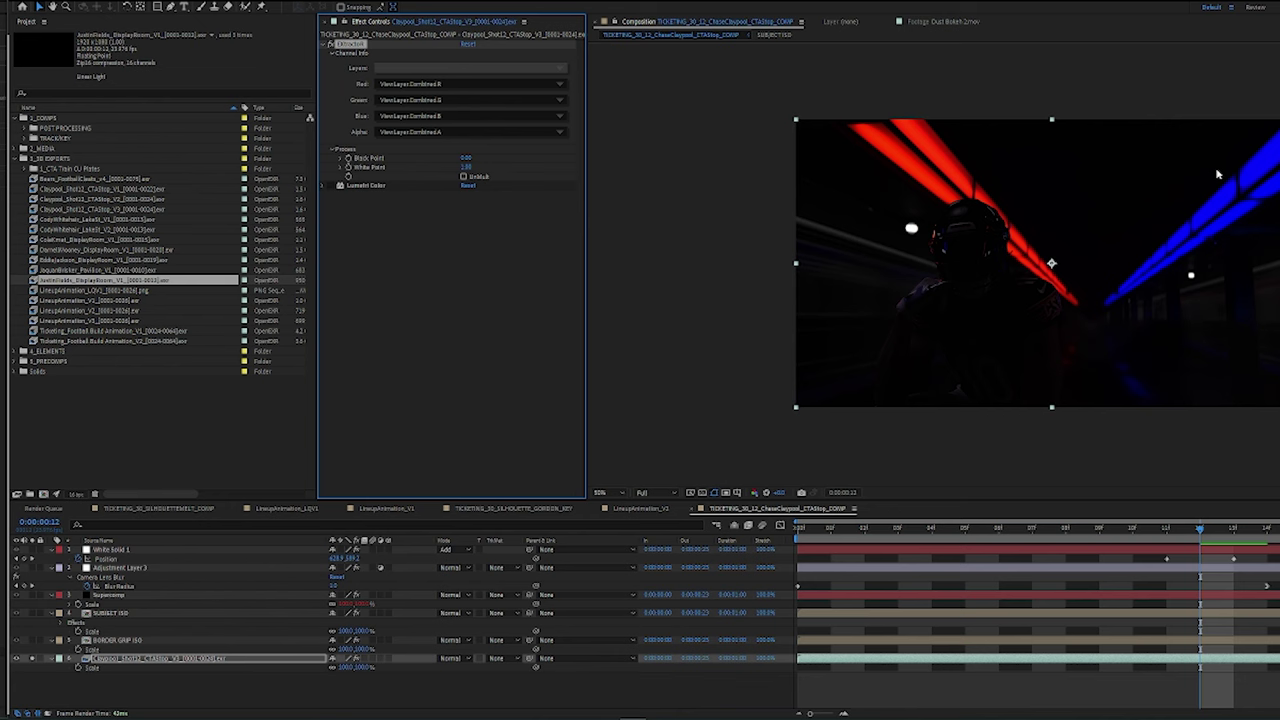
- Enable the Lumetri Color effect on the Claypool_Shot12_CTAStop_V3 layer and compare the image with and without it
click(334, 186)
click(357, 186)
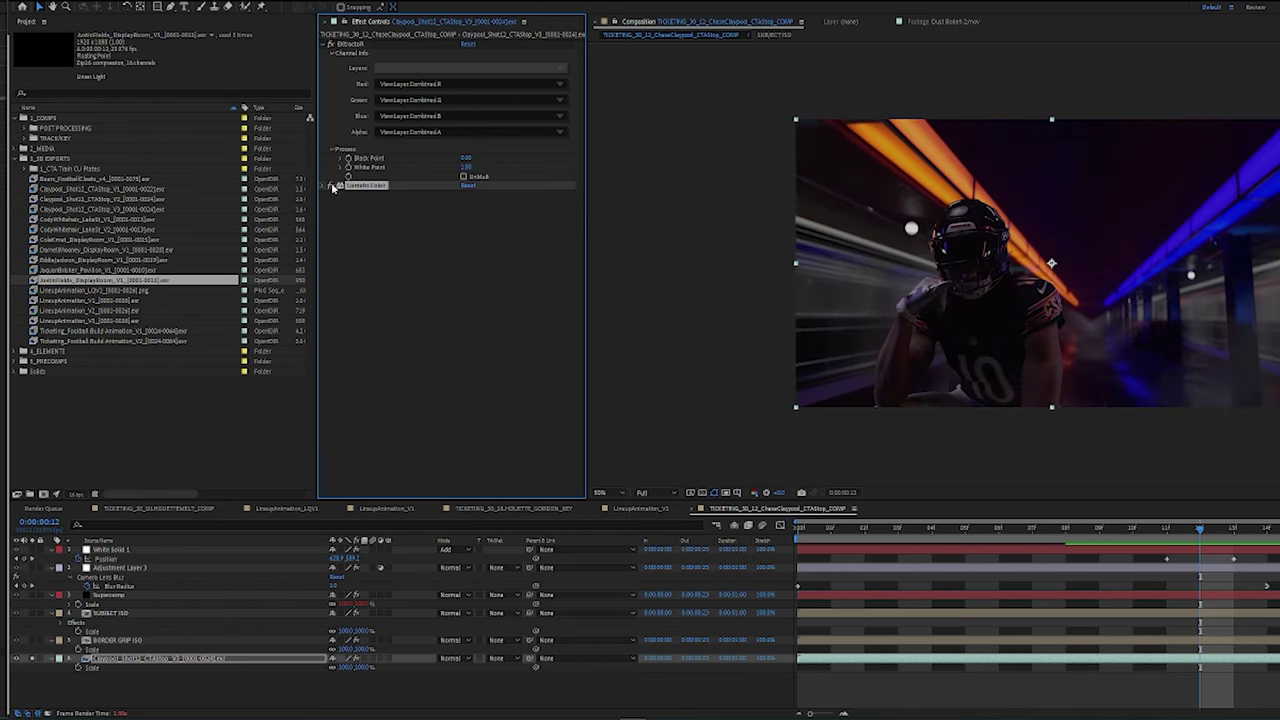
click(331, 186)
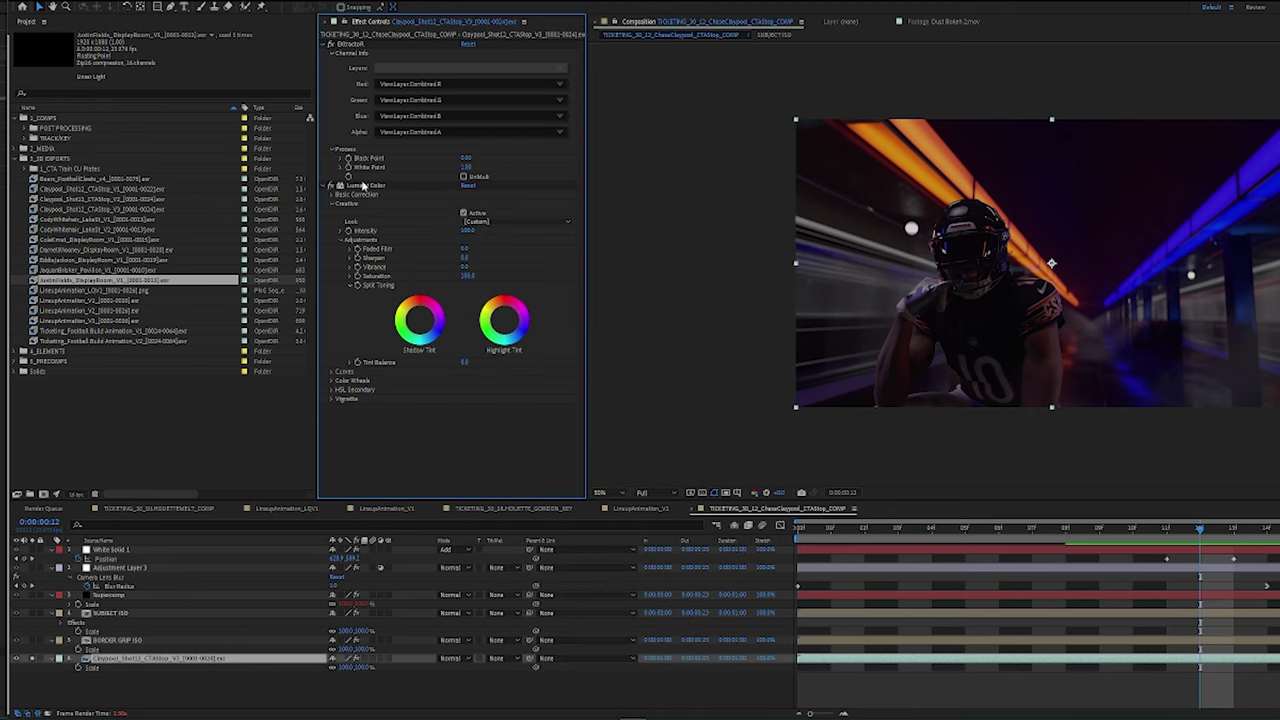
click(368, 187)
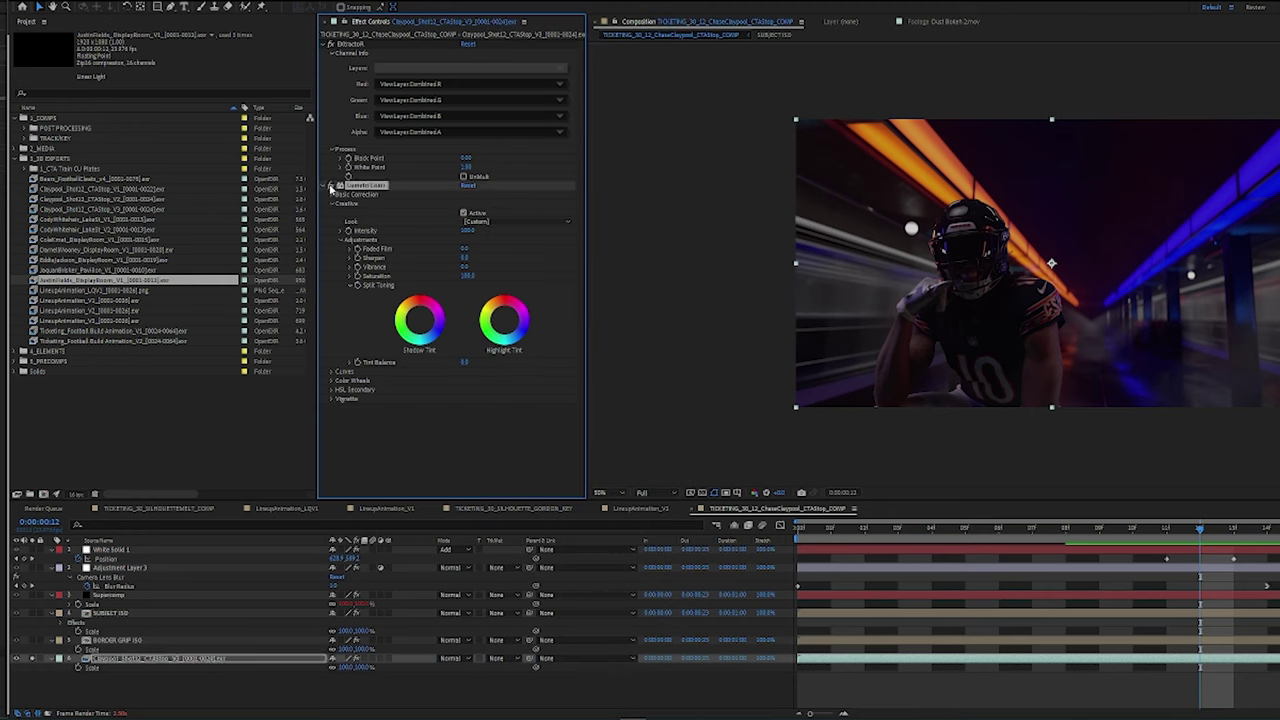
click(340, 186)
click(340, 186)
click(1135, 400)
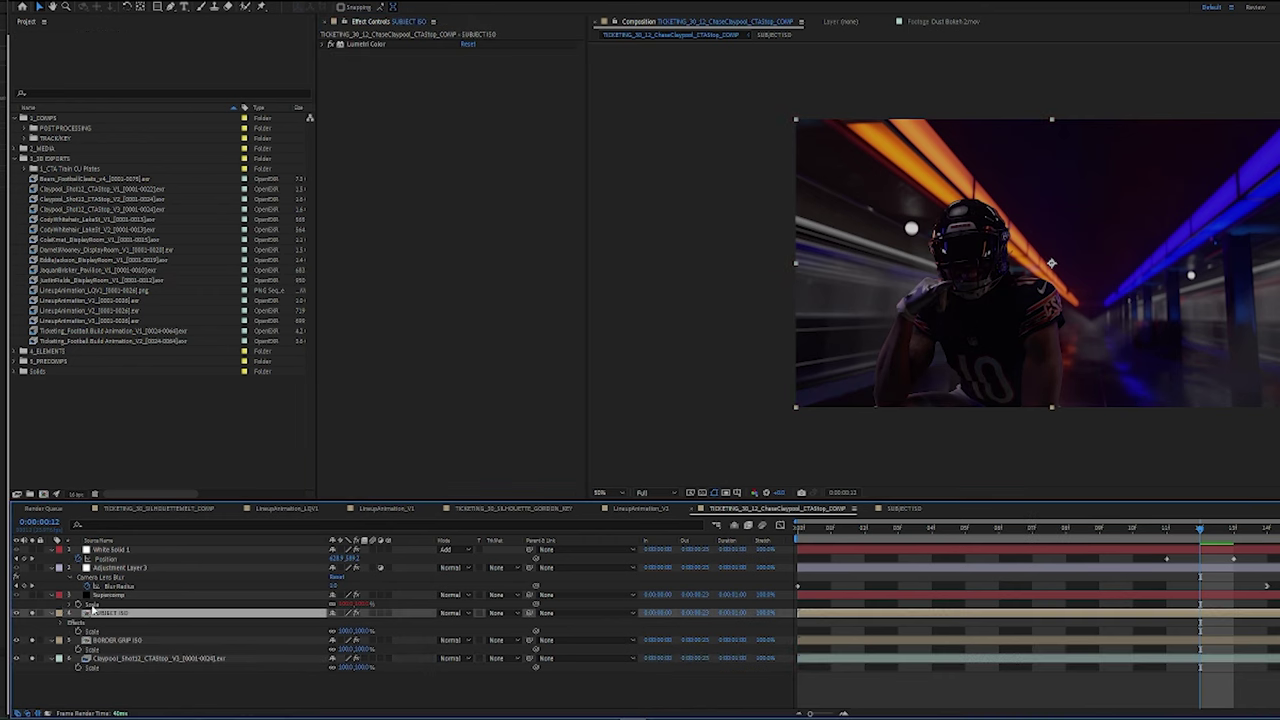
- Enable Lumetri Color on the SUBJECT ISO layer and open the VFX Supercomp panel of the Supercomp layer
click(335, 46)
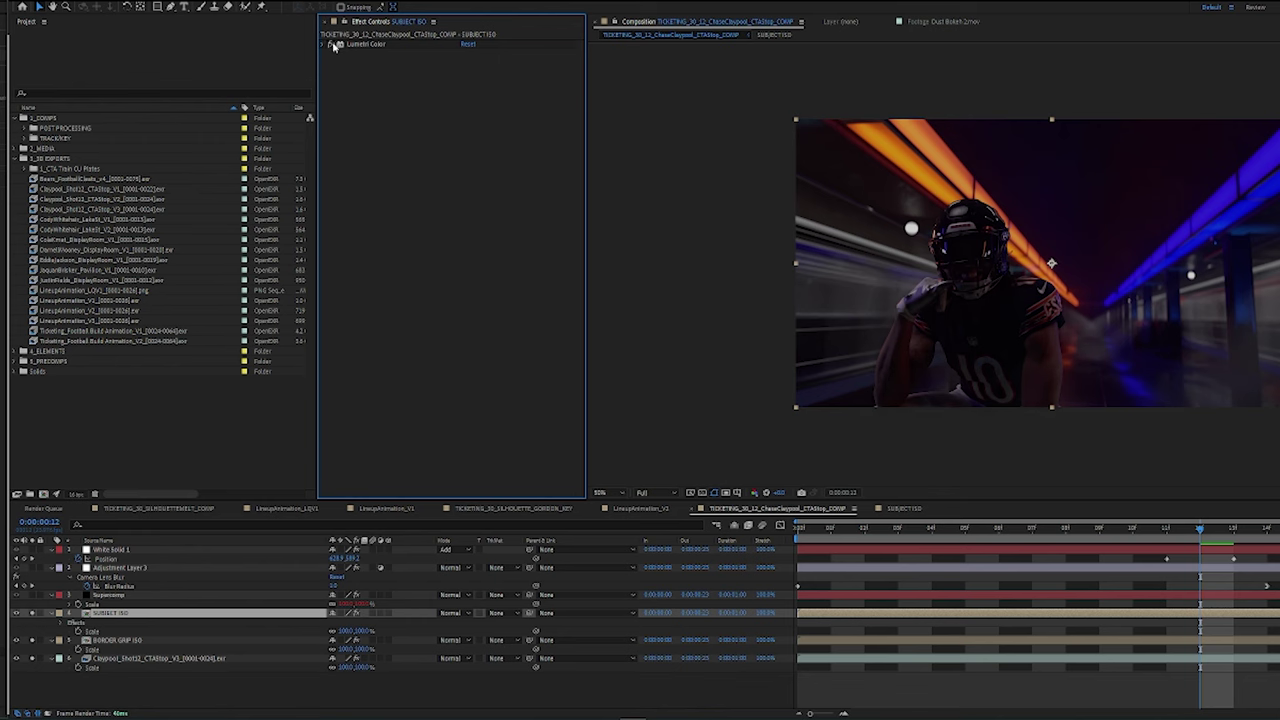
click(112, 596)
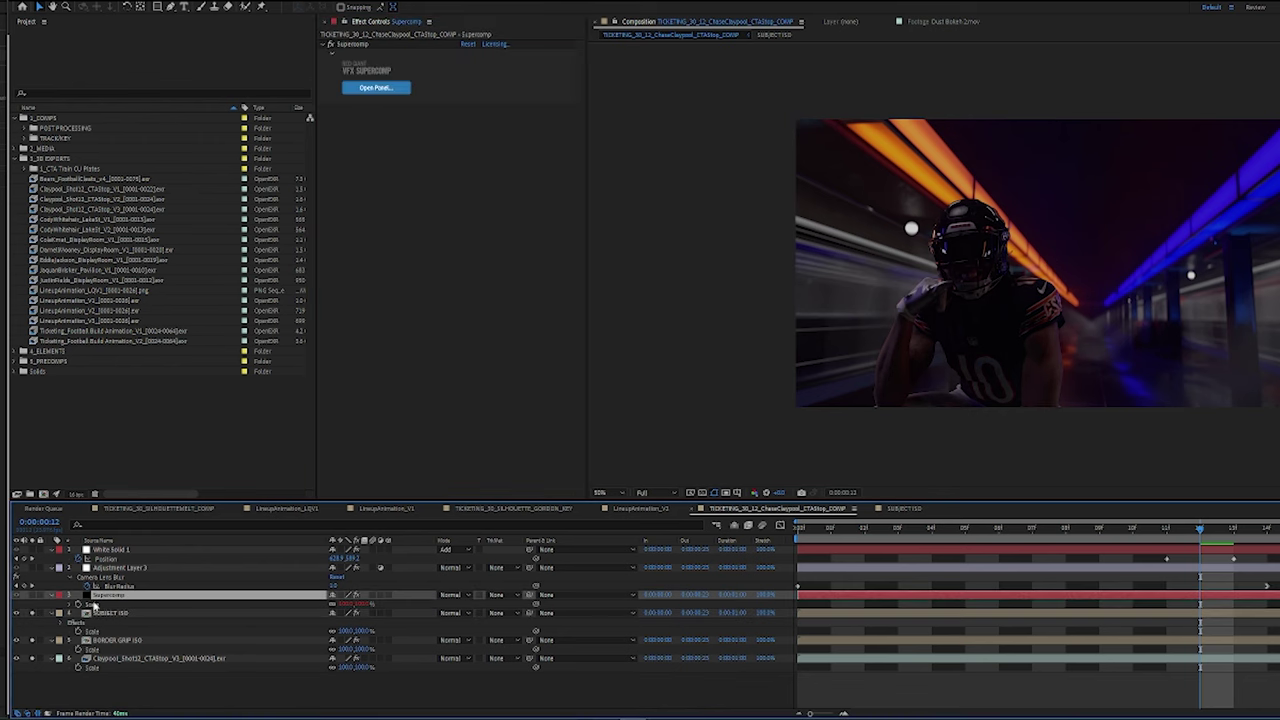
click(400, 88)
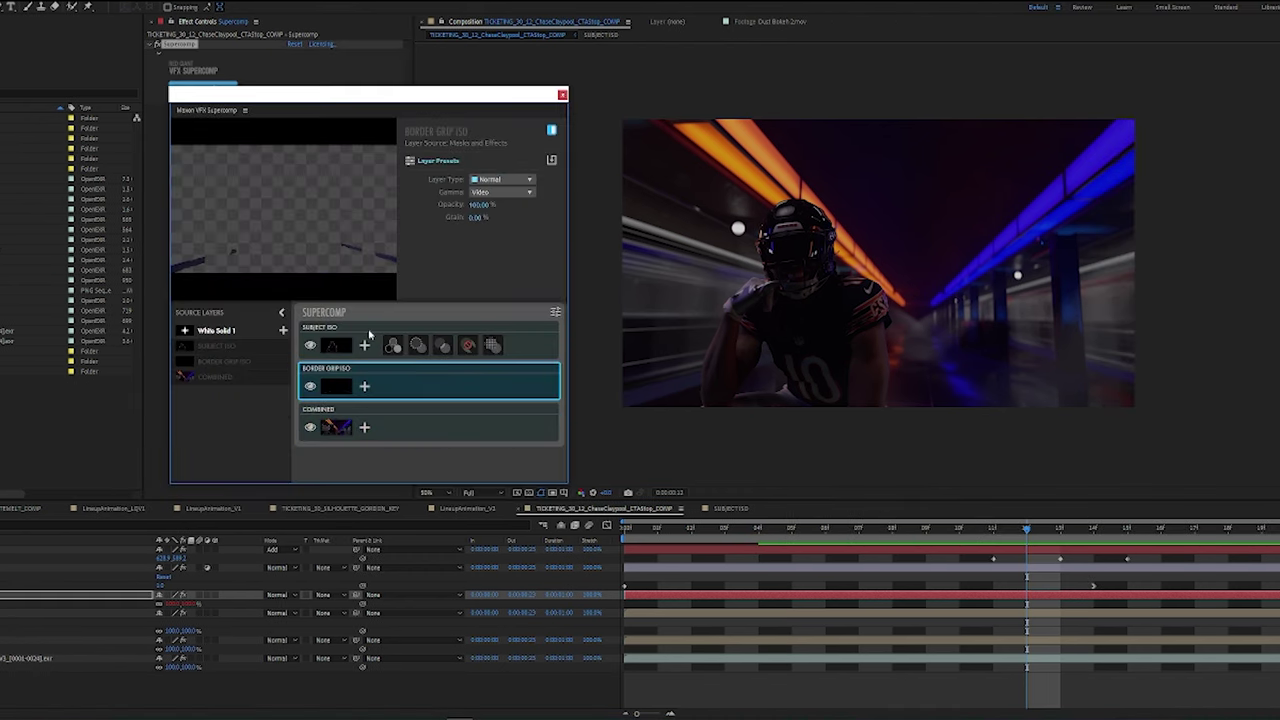
- Select SUBJECT ISO in Supercomp and browse its custom layer presets
click(370, 334)
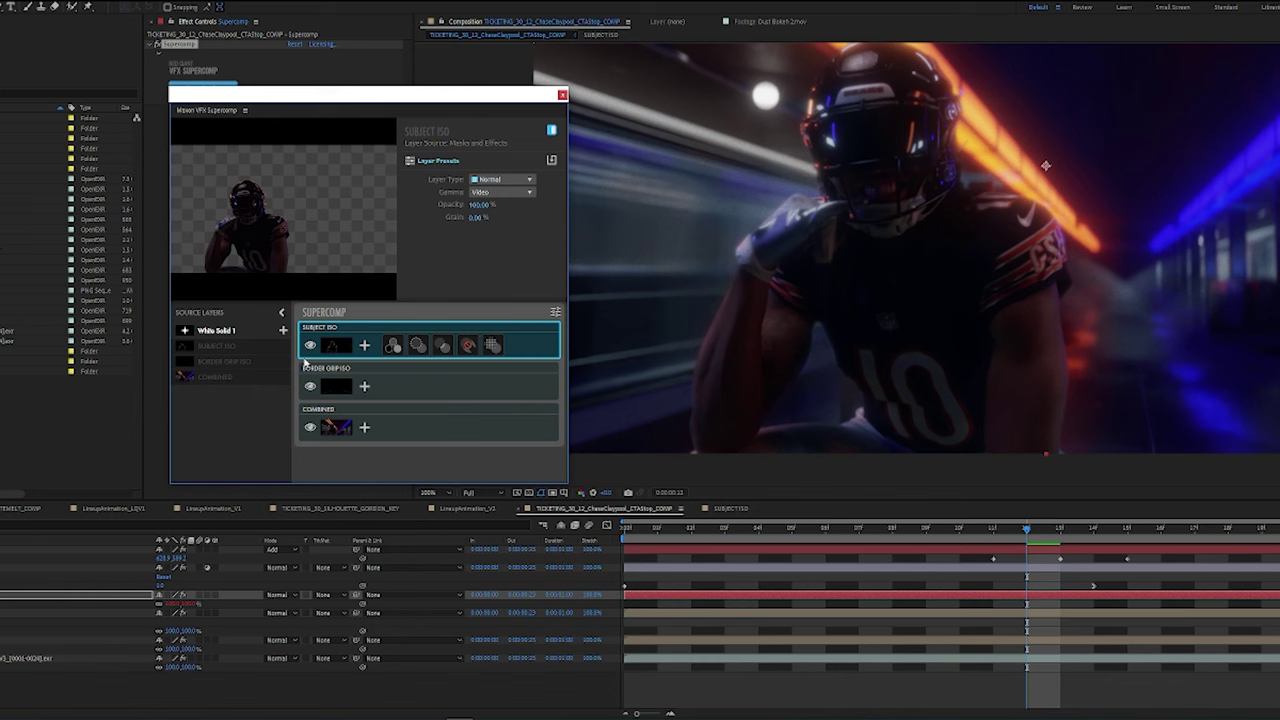
click(364, 345)
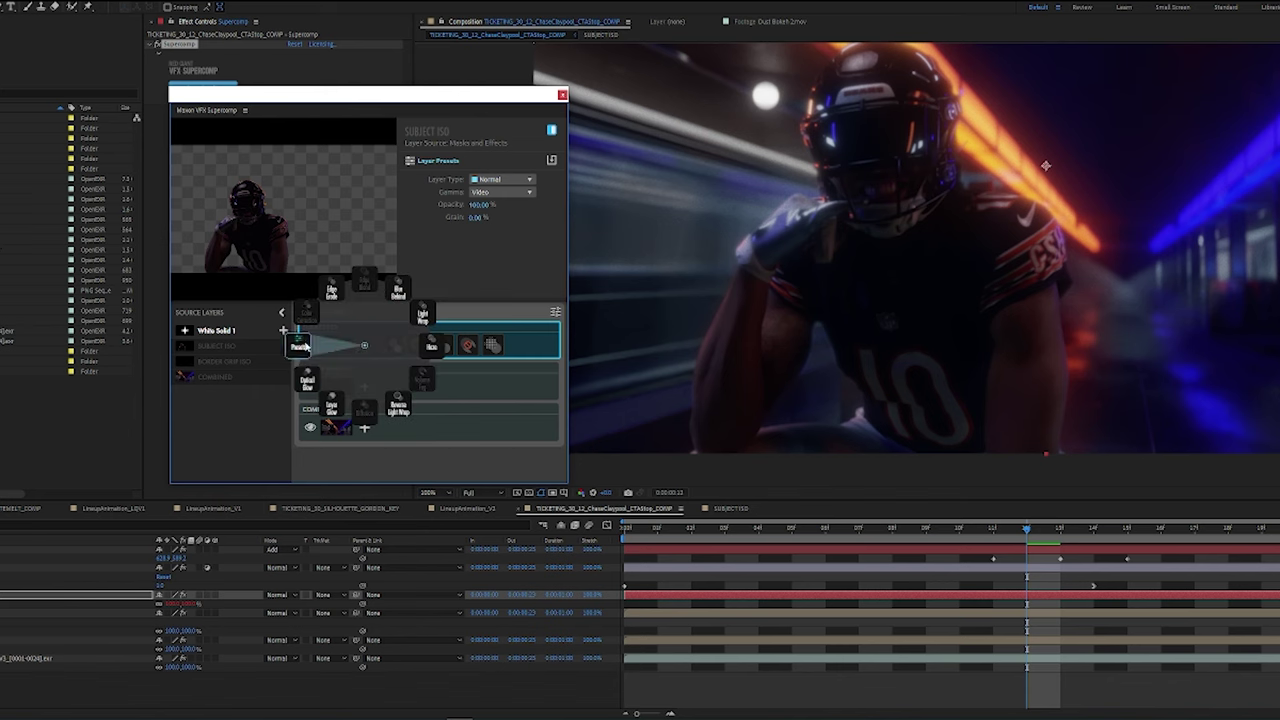
click(298, 345)
click(211, 463)
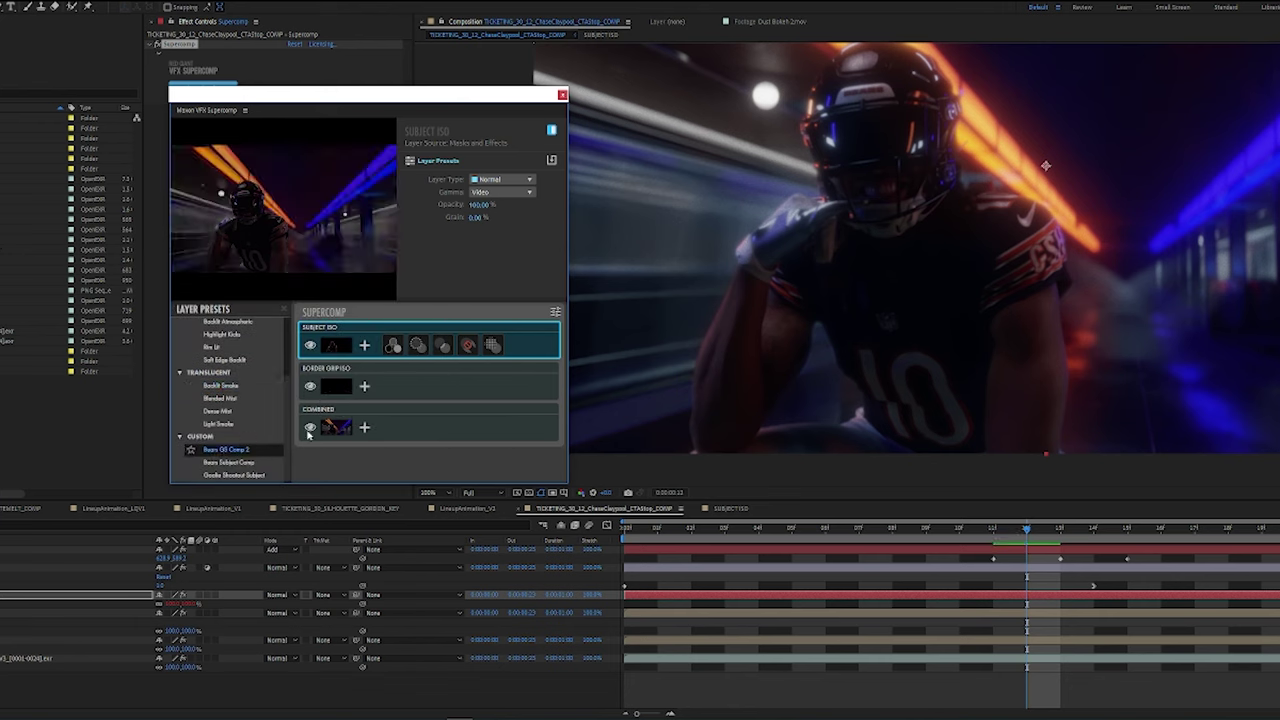
- Compare SUBJECT ISO with and without Color Correction, and enable its Edge Blend effect in Supercomp
click(392, 346)
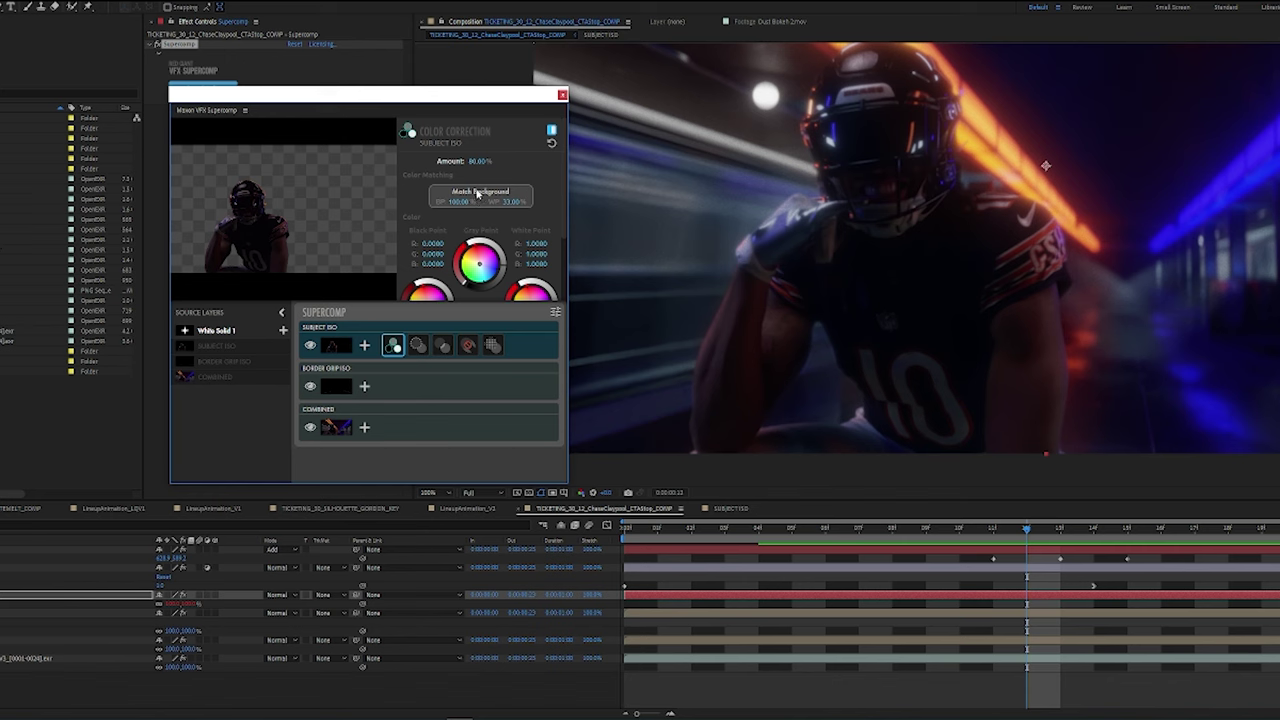
click(551, 130)
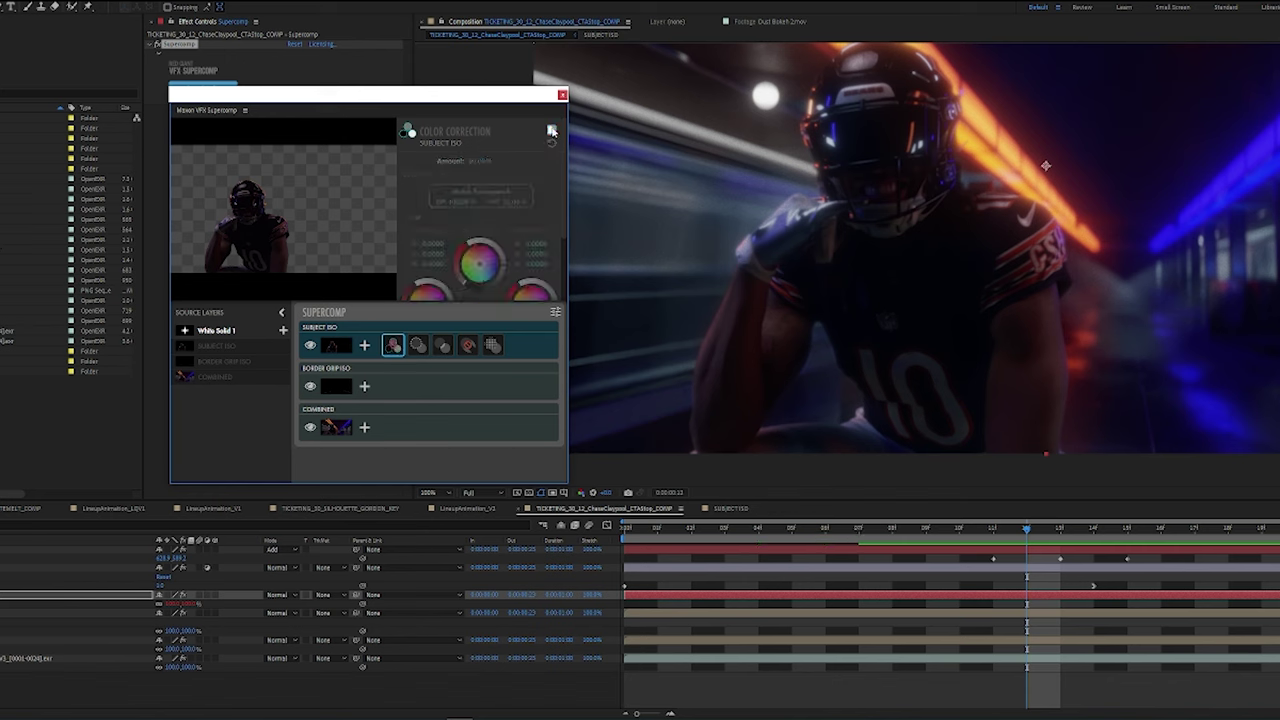
click(551, 130)
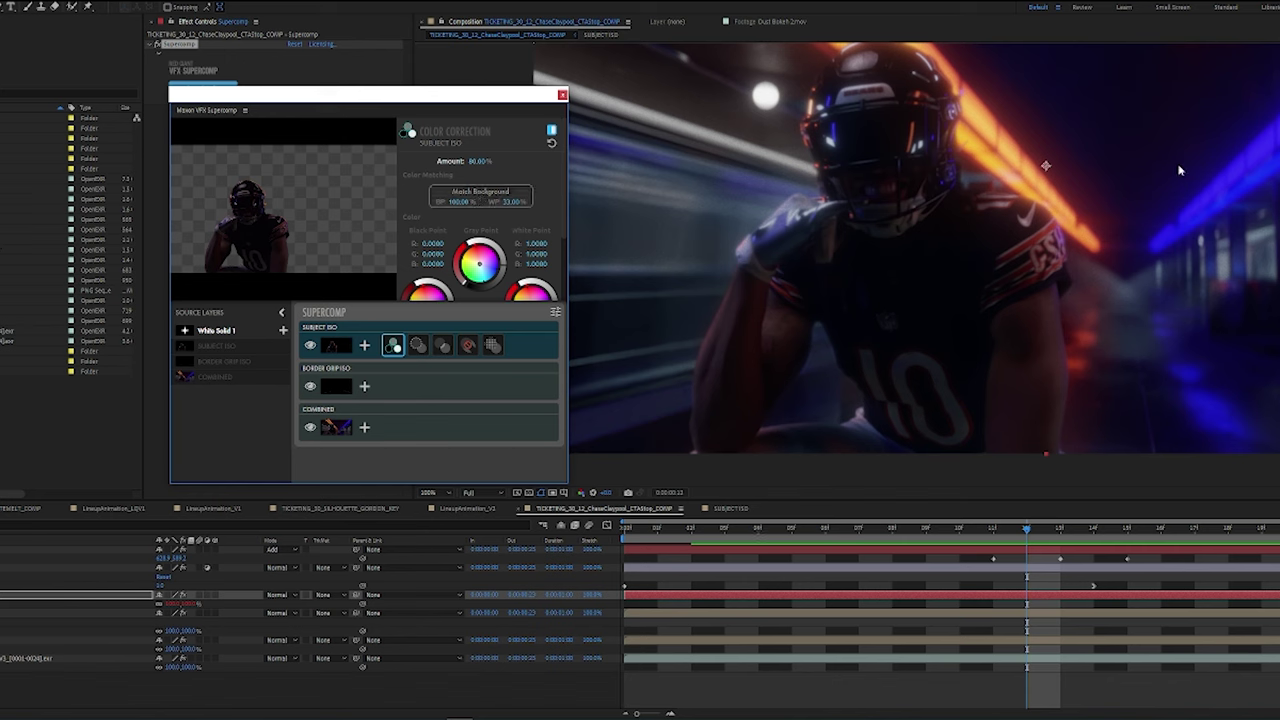
click(419, 346)
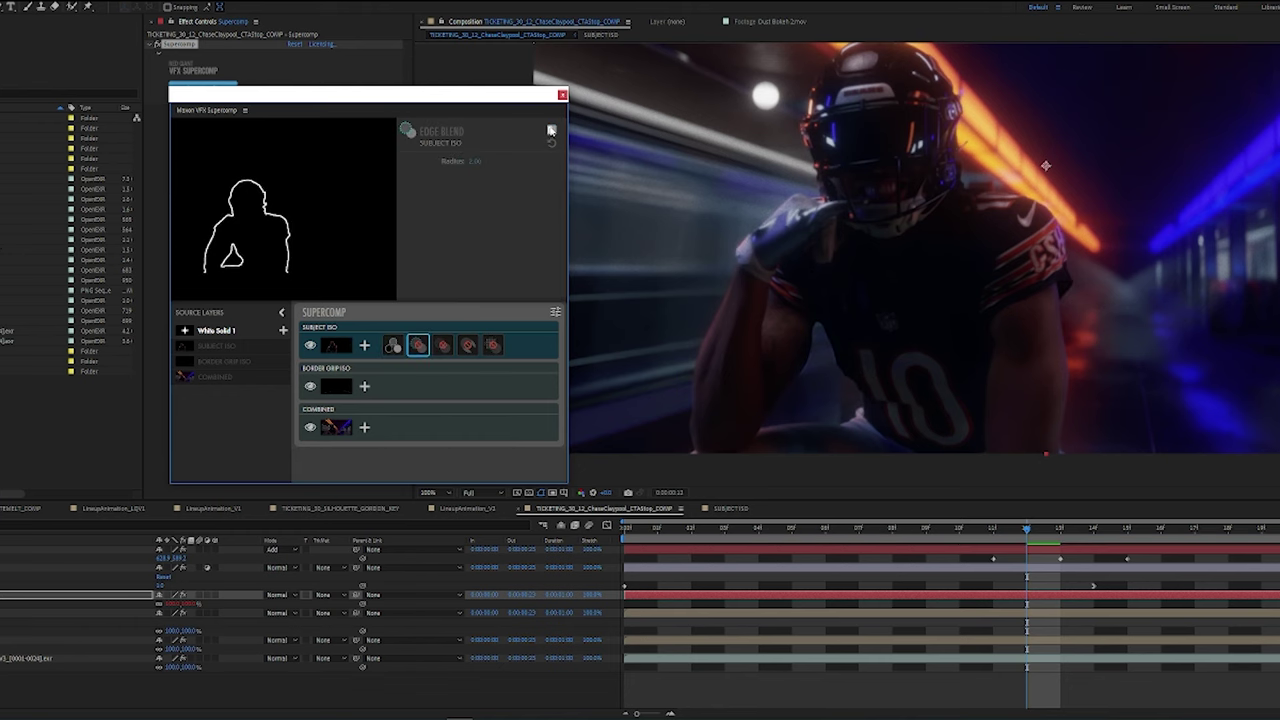
click(551, 130)
click(551, 131)
- Enable the Light Wrap effect on SUBJECT ISO in Supercomp while viewing the player's helmet edge up close
scroll(786, 163, up, 2)
middle_drag(806, 180, 962, 719)
click(443, 346)
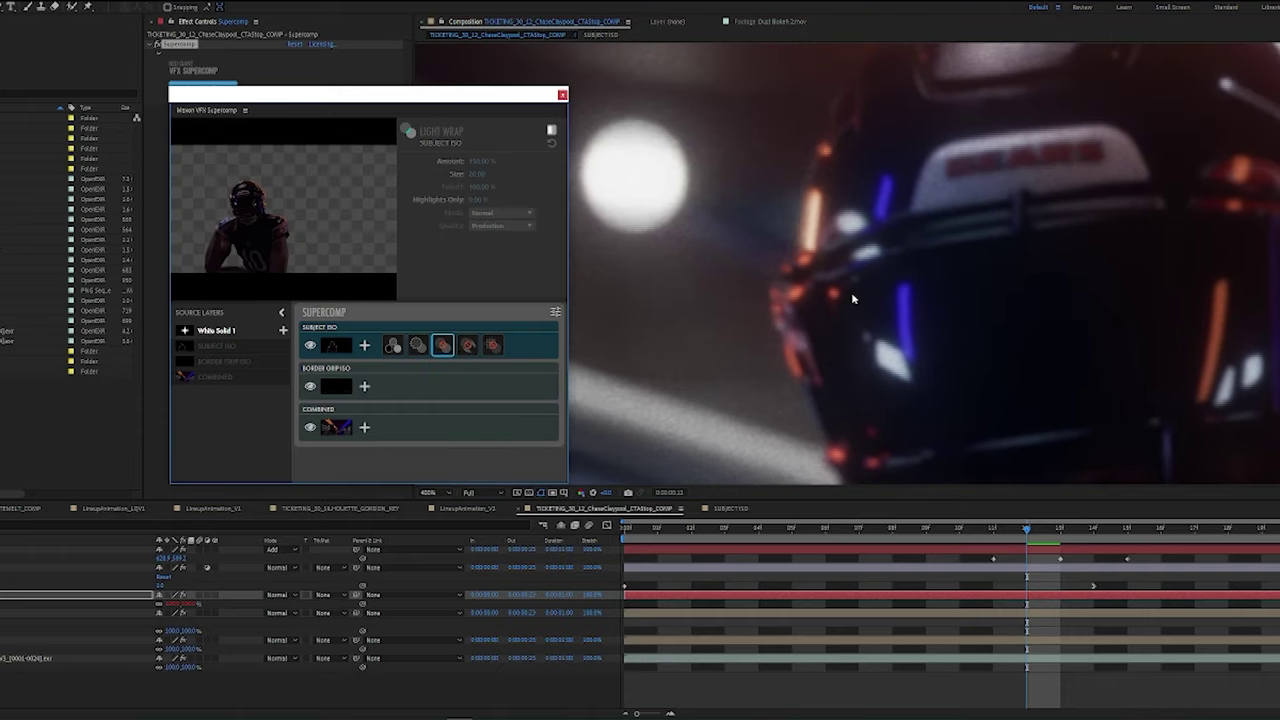
scroll(853, 292, down, 1)
middle_drag(1080, 326, 1032, 336)
key(v)
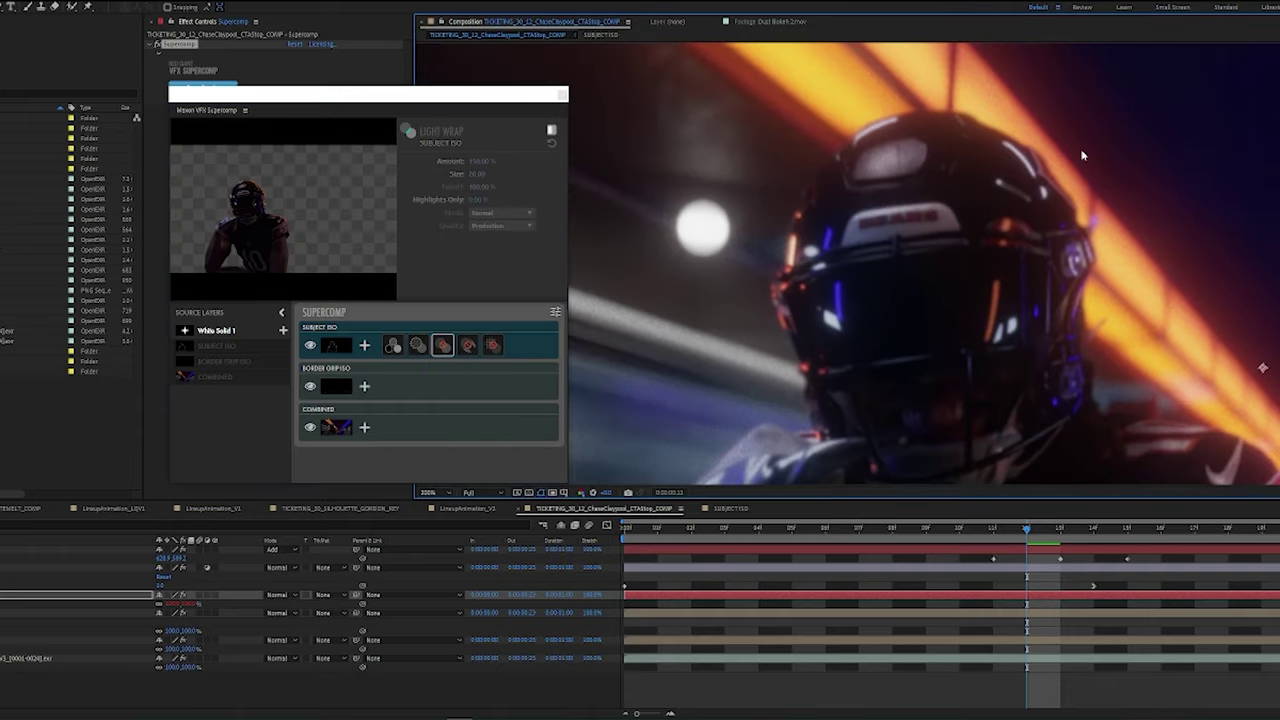
click(551, 132)
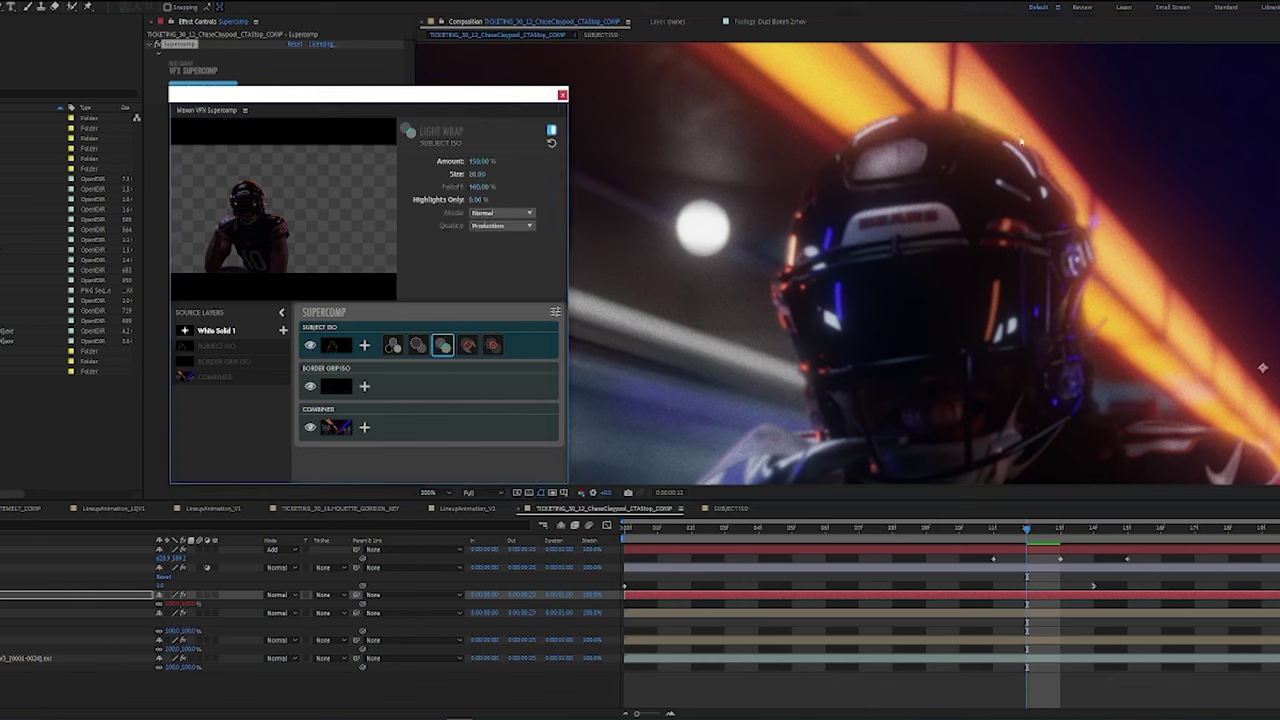
- Check the light wrap across the whole frame and enable the Diffusion effect on SUBJECT ISO in Supercomp
scroll(925, 356, down, 1)
middle_drag(1083, 451, 1029, 236)
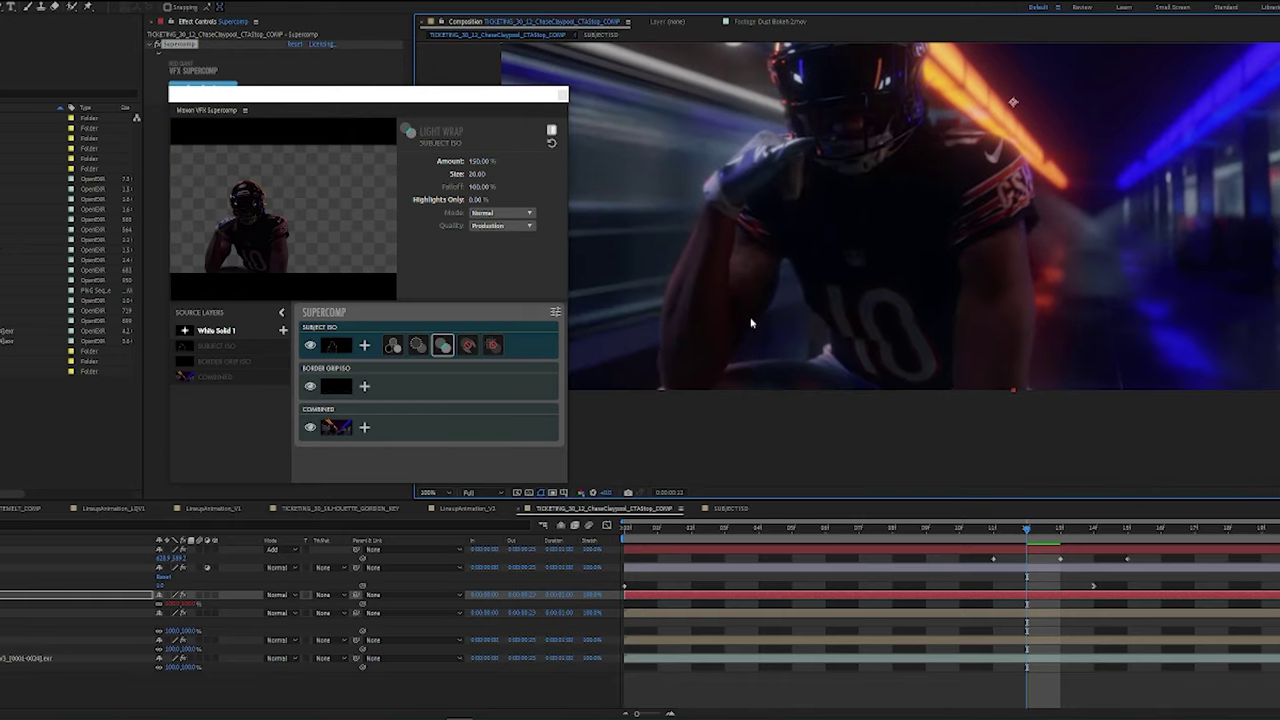
scroll(786, 233, down, 2)
middle_drag(897, 248, 903, 271)
scroll(904, 271, up, 1)
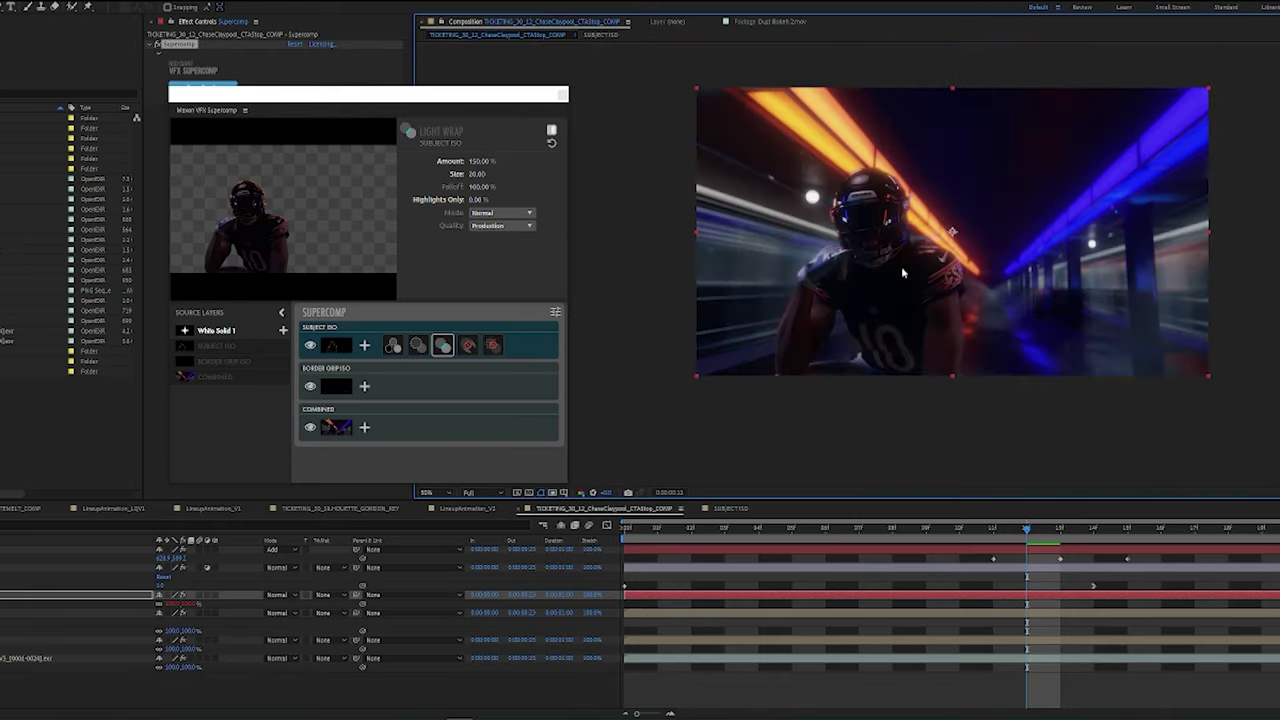
scroll(902, 266, up, 2)
click(489, 346)
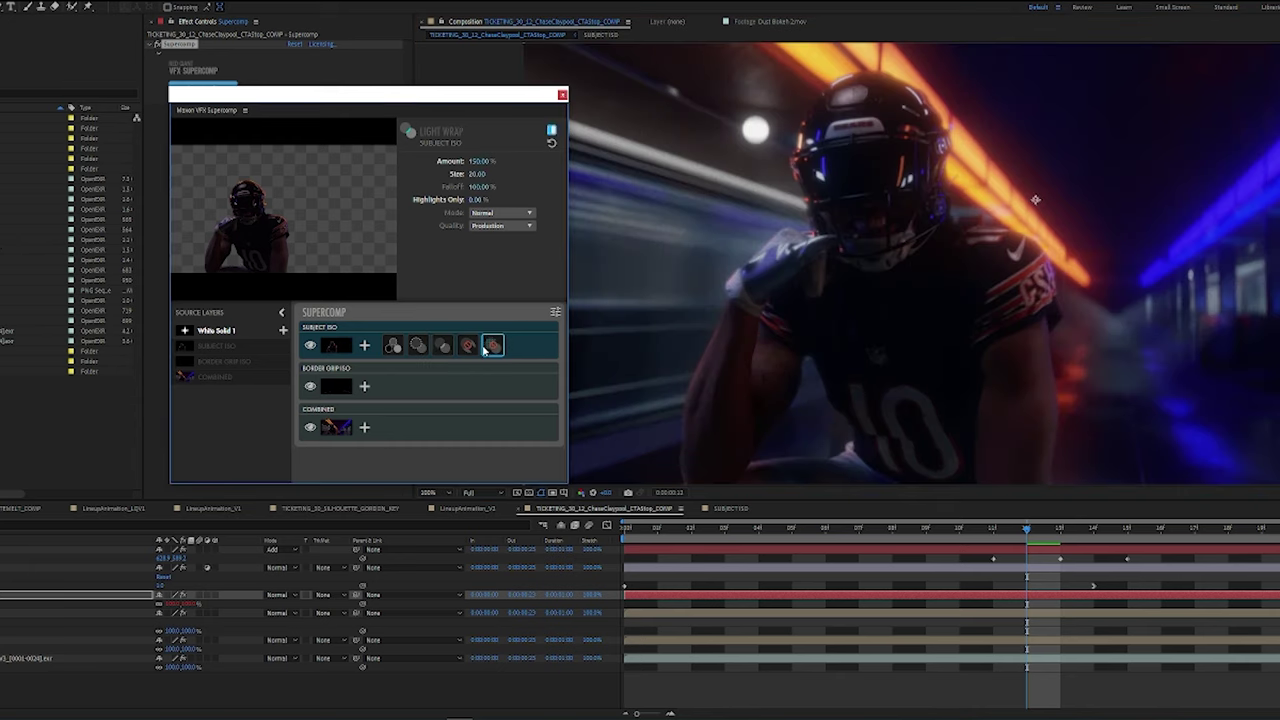
click(551, 134)
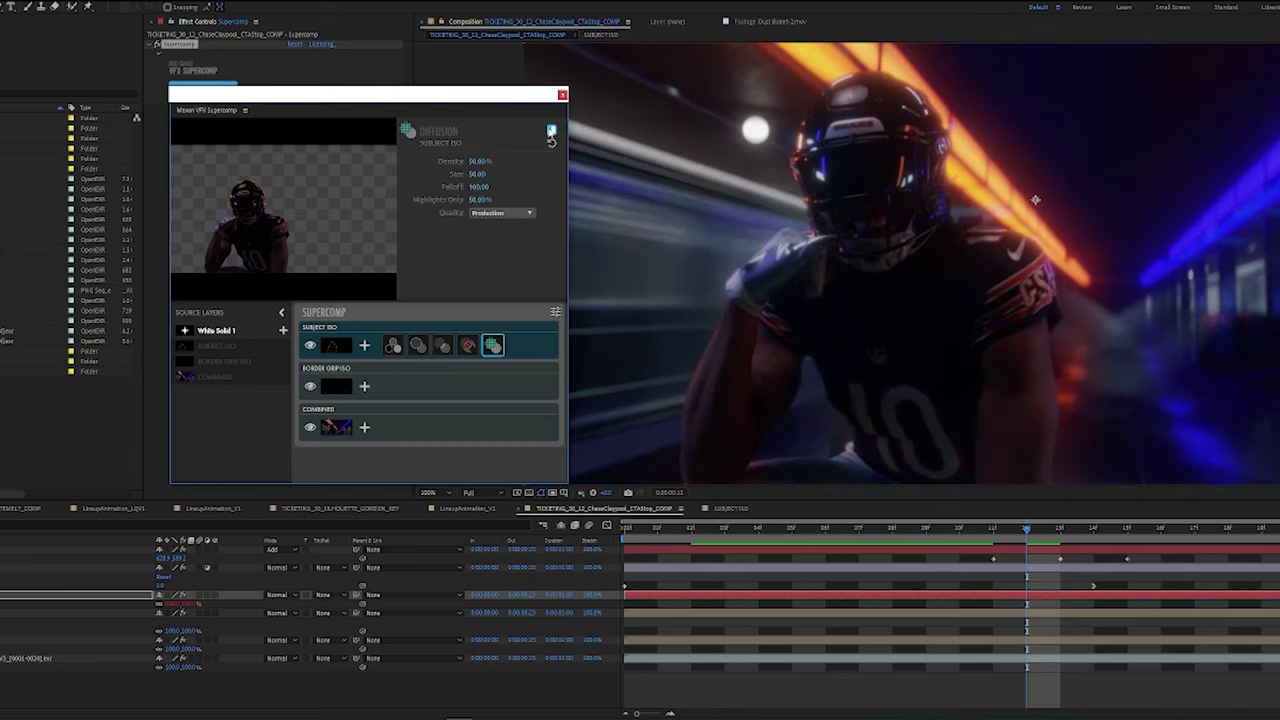
scroll(941, 118, up, 2)
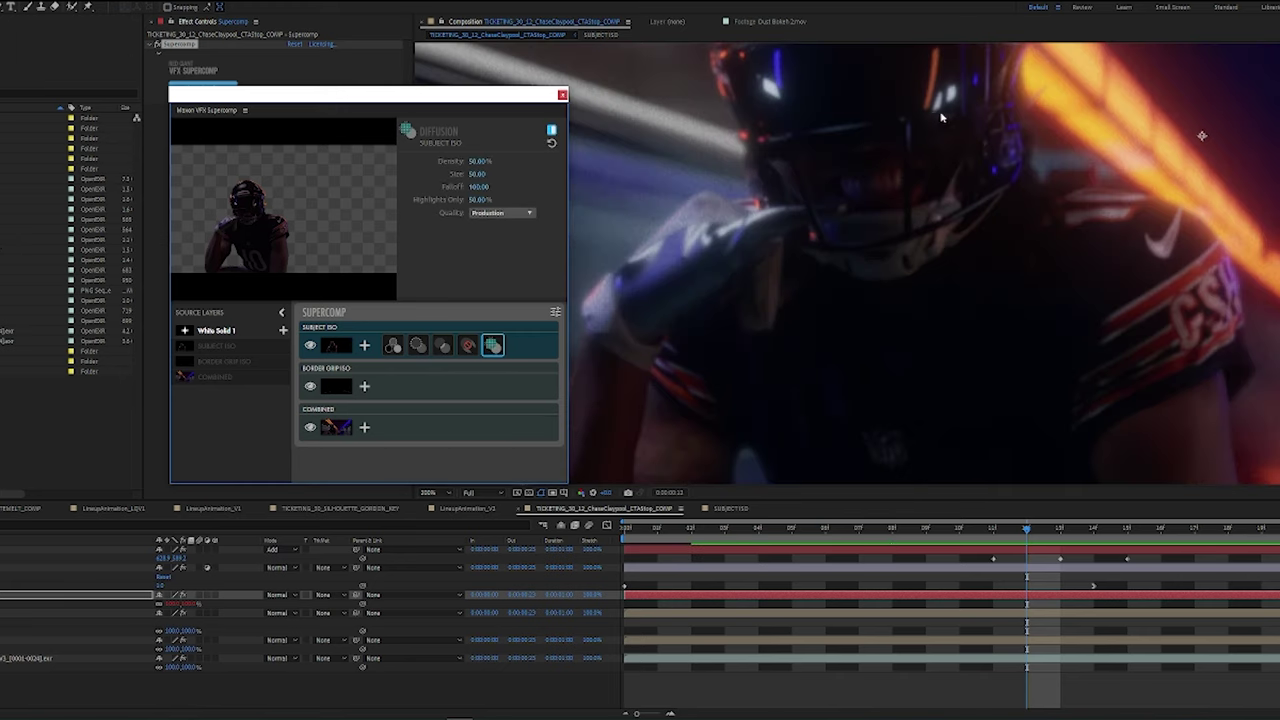
scroll(968, 95, down, 2)
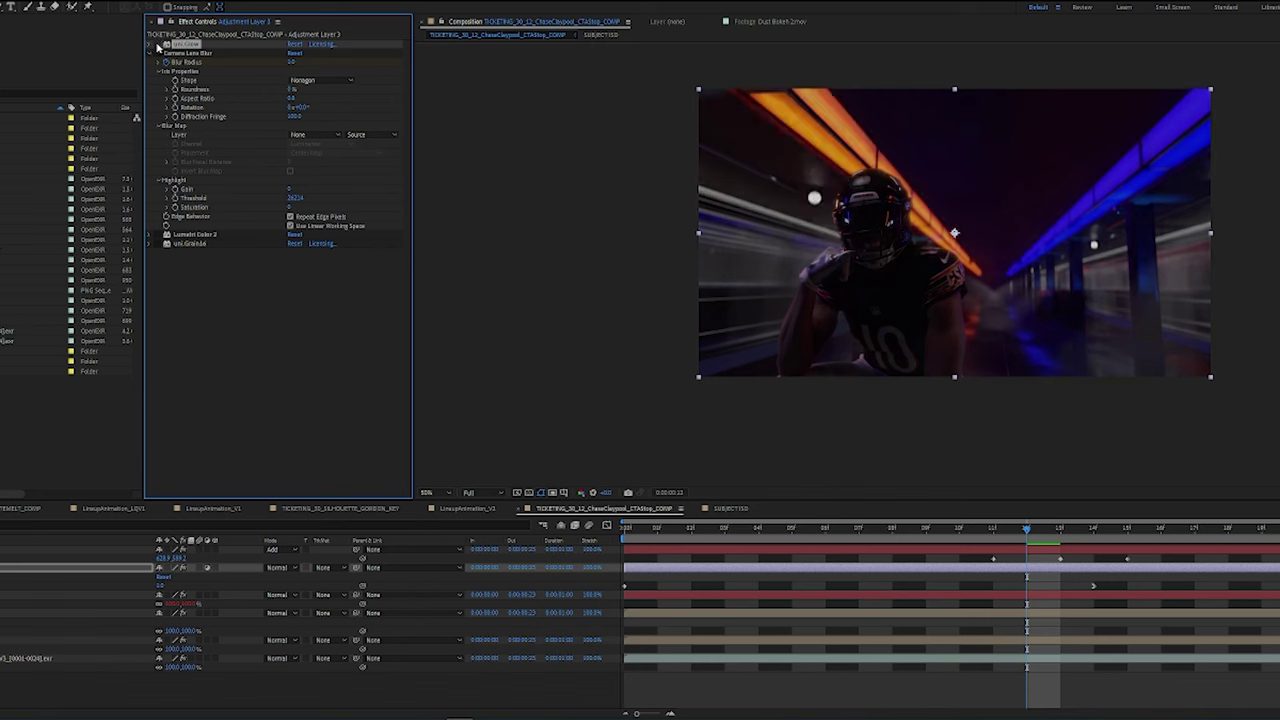
- Enable the uni.Glow effect on Adjustment Layer 3 and compare the frame with and without it
click(158, 44)
click(158, 44)
click(158, 44)
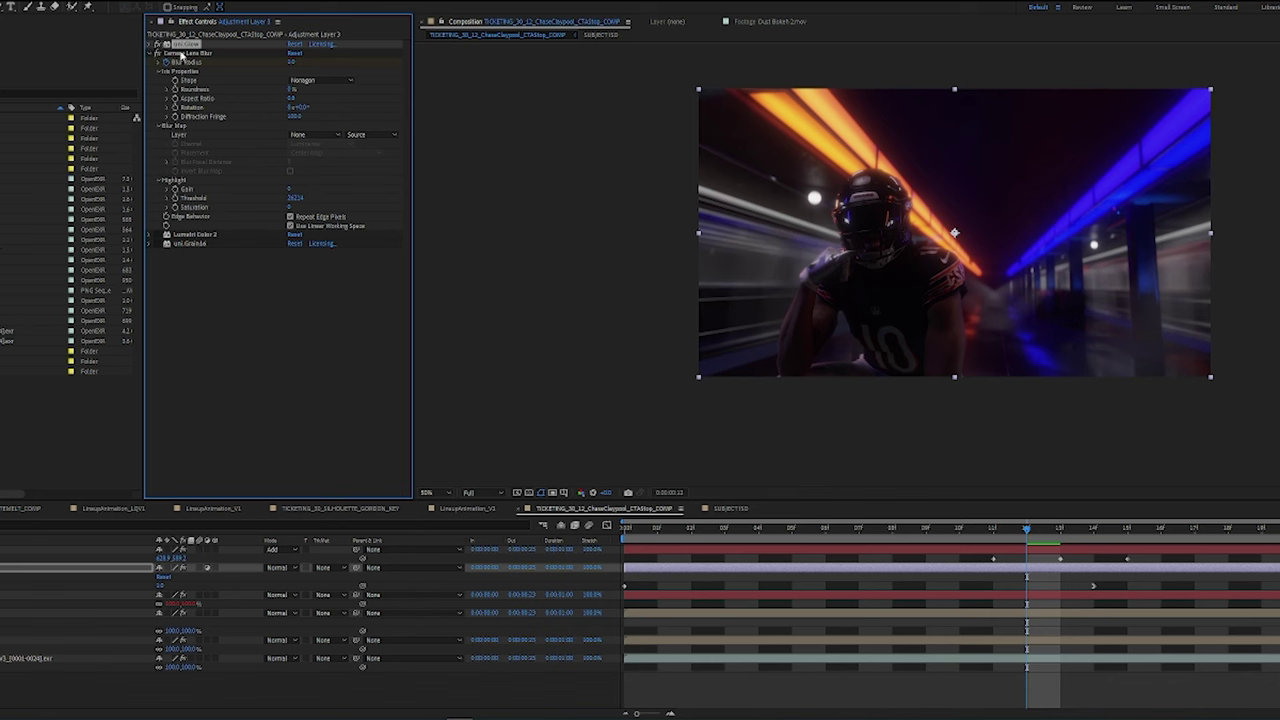
- Enable Camera Lens Blur on Adjustment Layer 3 and check its animated blur at 0:00:00:01, 0:00:00:07 and 0:00:00:13
click(183, 53)
click(646, 530)
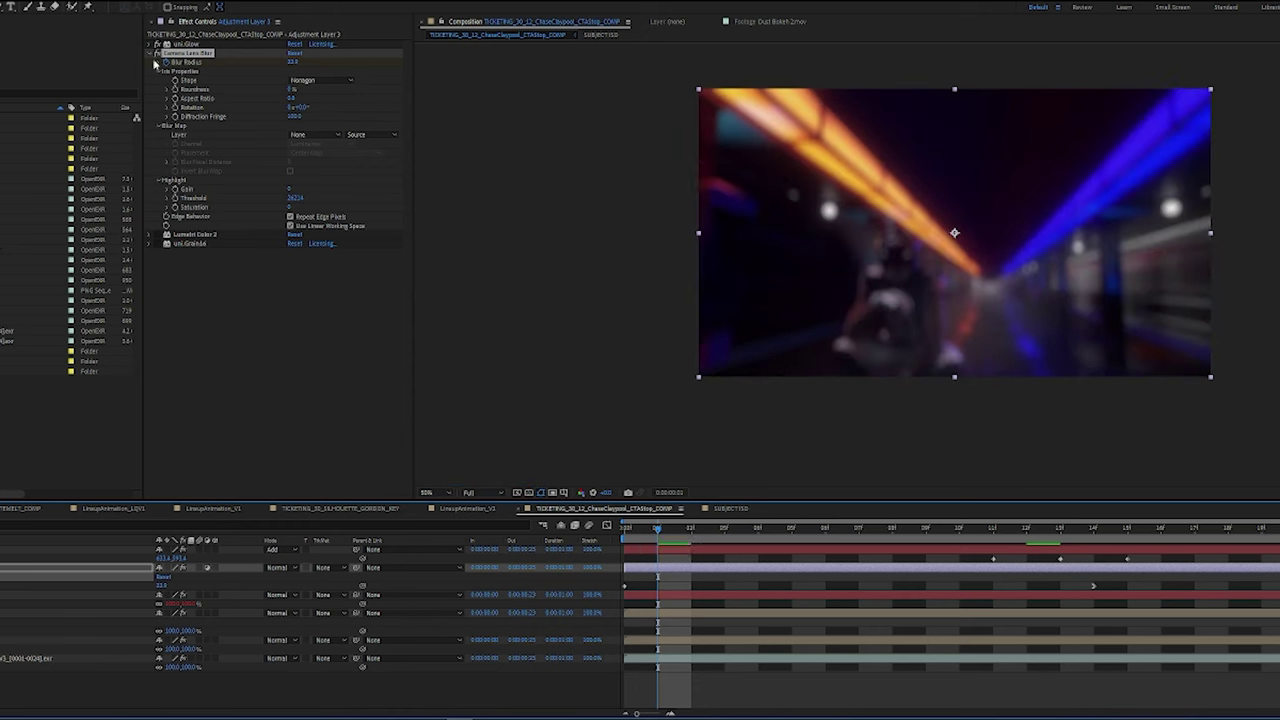
click(157, 53)
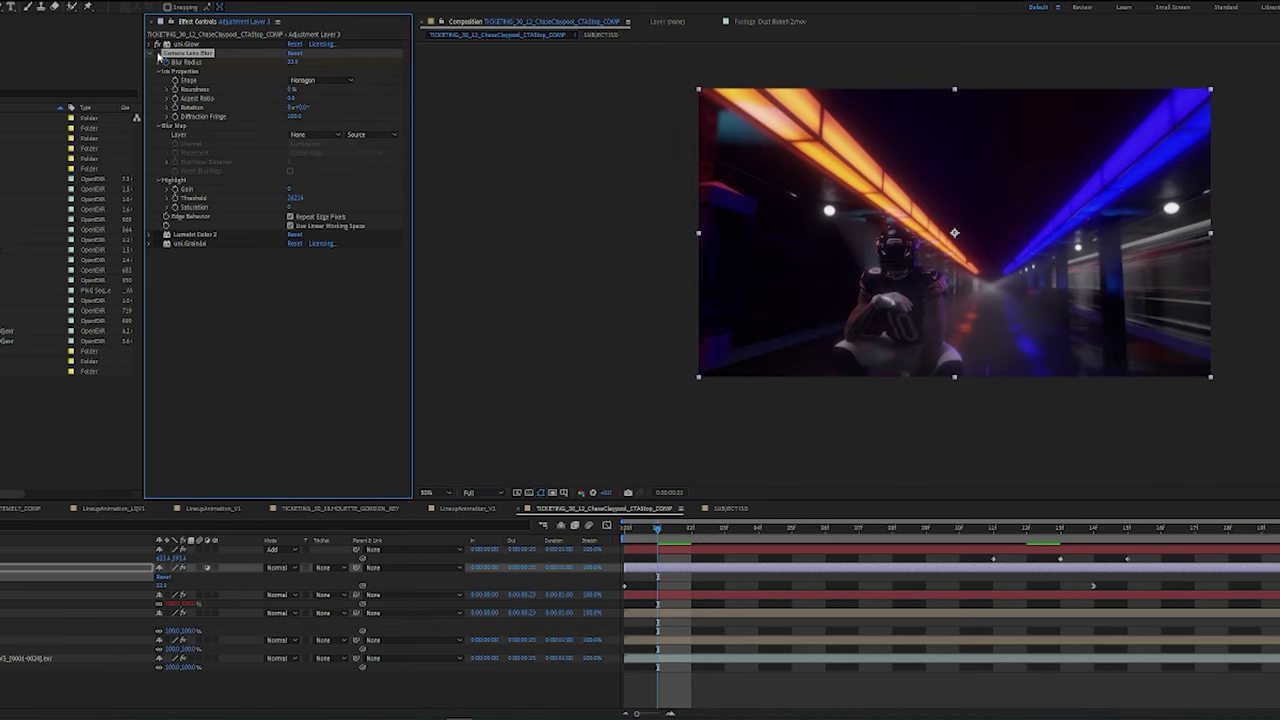
click(858, 529)
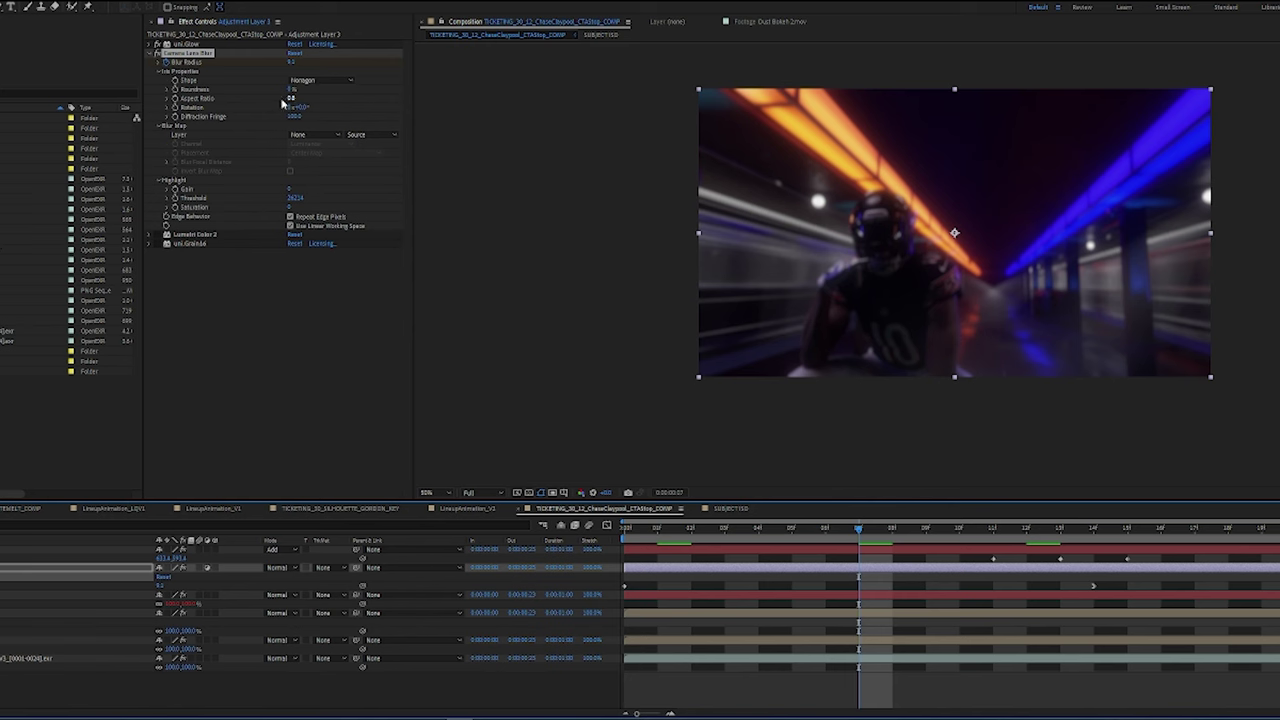
click(1060, 529)
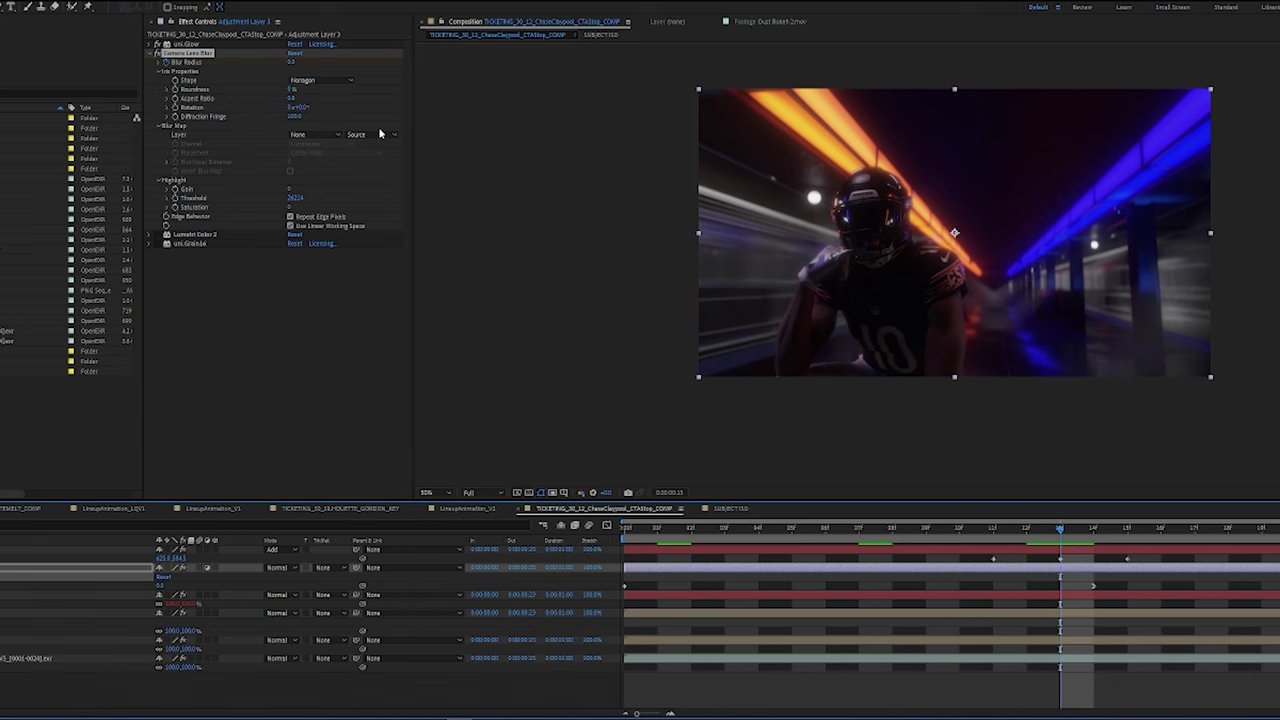
- Enable the Lumetri Color 2 and uni.Grain effects on Adjustment Layer 3 and inspect the graded frame up close
click(157, 238)
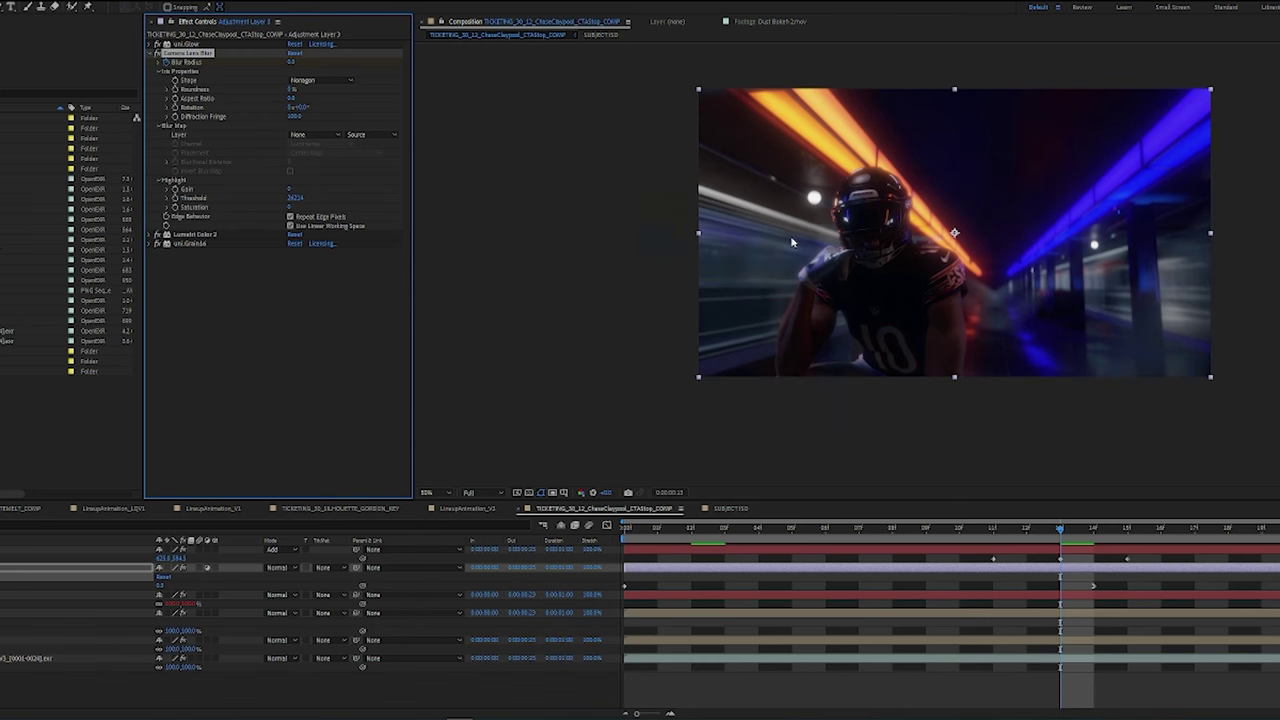
scroll(795, 247, up, 4)
middle_drag(762, 227, 1022, 354)
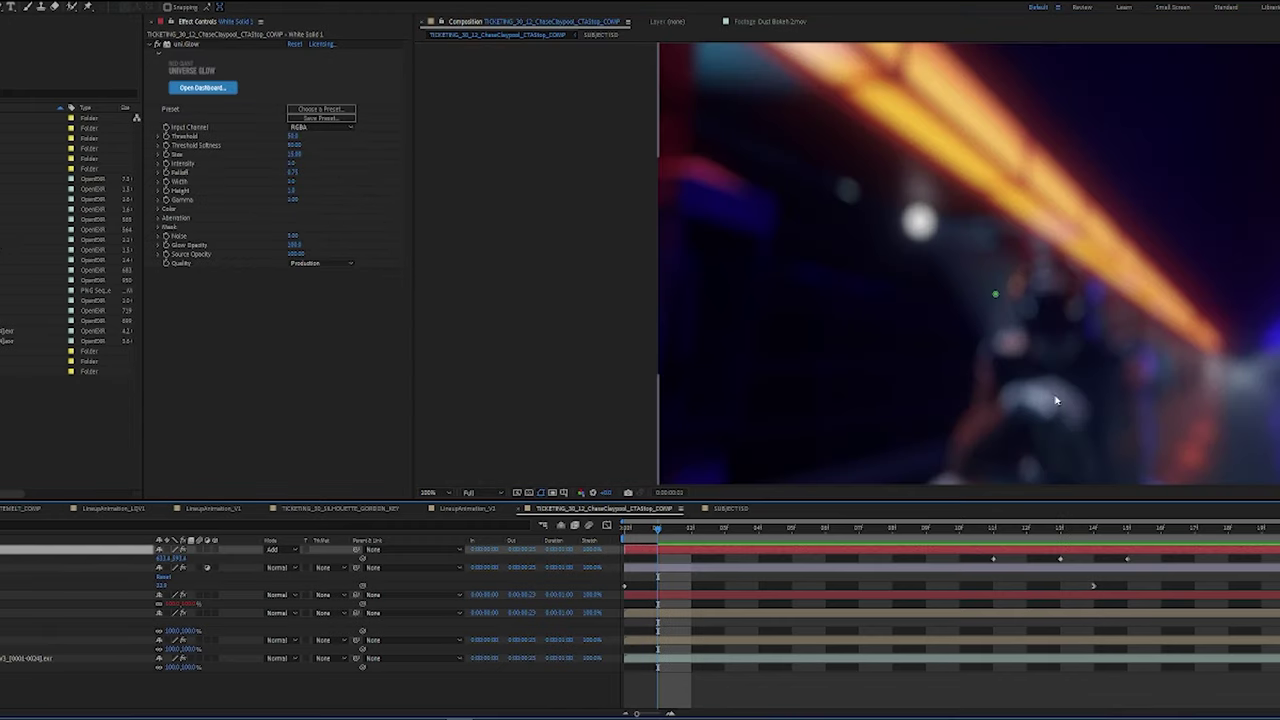
- Return to the first frame of the Chase Claypool composition and examine the blurred opening across the whole frame
scroll(1080, 386, down, 5)
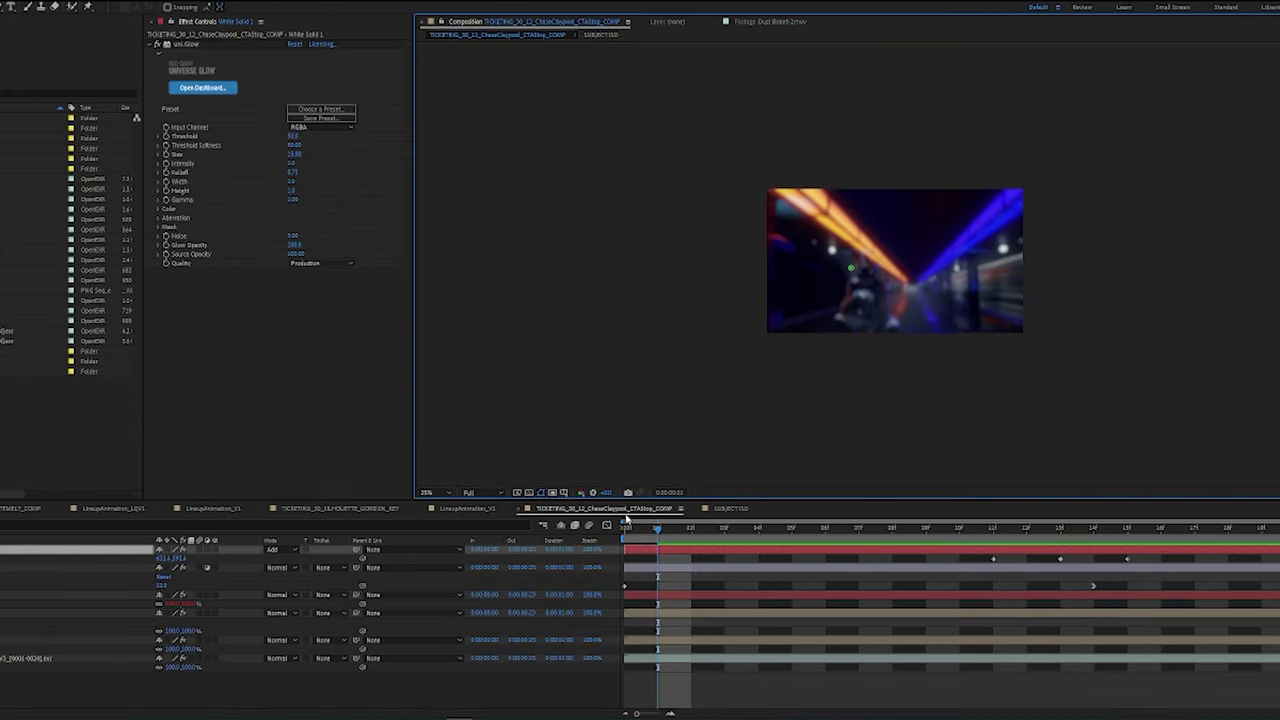
drag(701, 531, 640, 582)
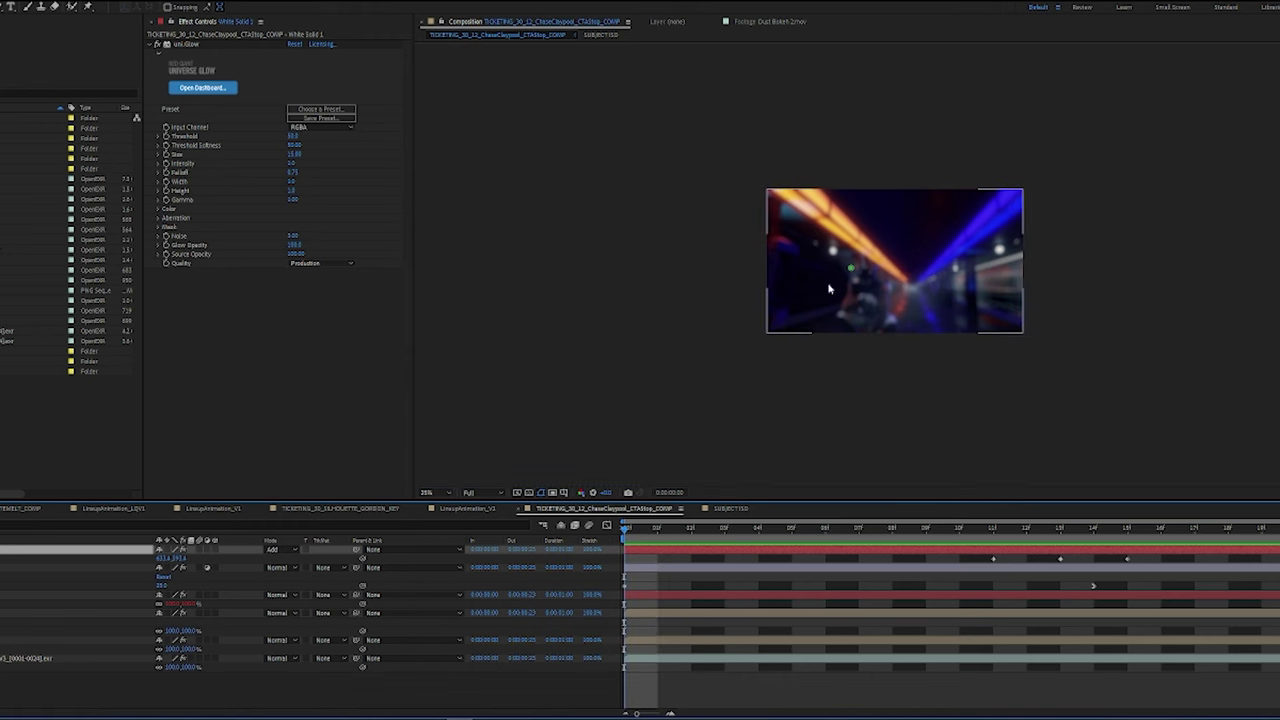
scroll(852, 309, up, 1)
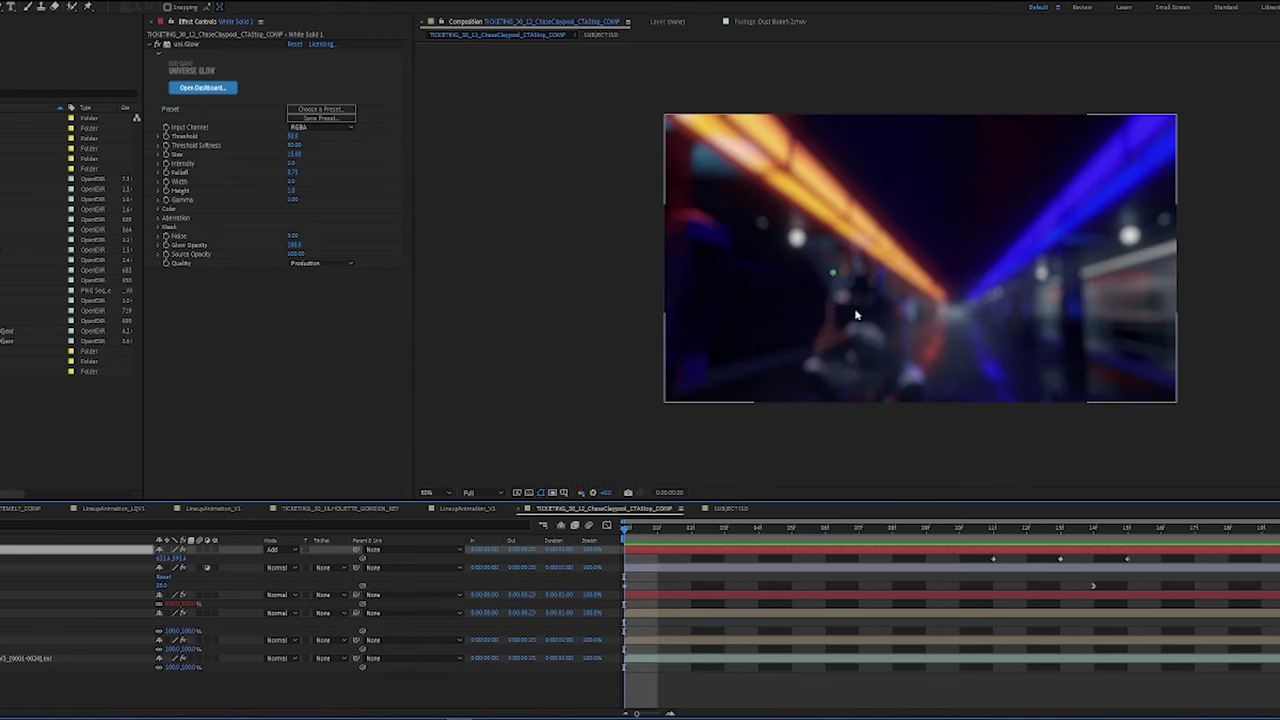
click(60, 571)
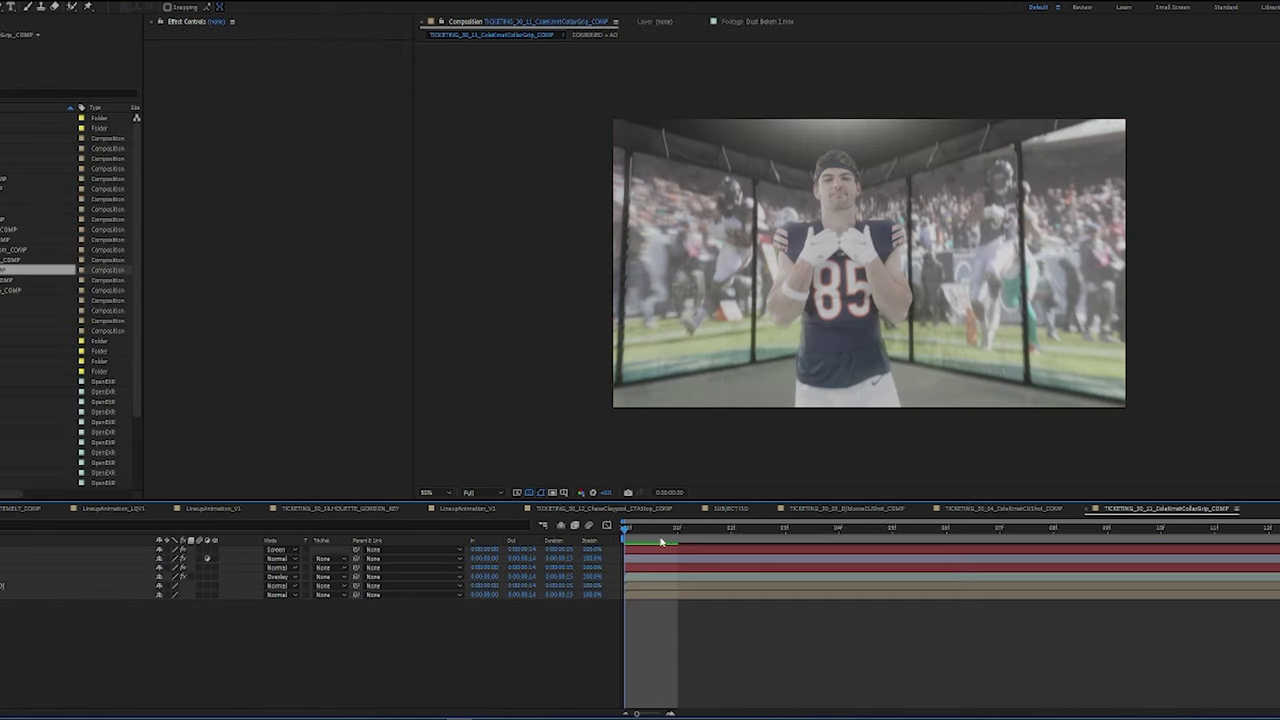
- Scrub through and preview the player's shot in the TICKETING_30_11 composition
drag(663, 541, 1110, 540)
key(space)
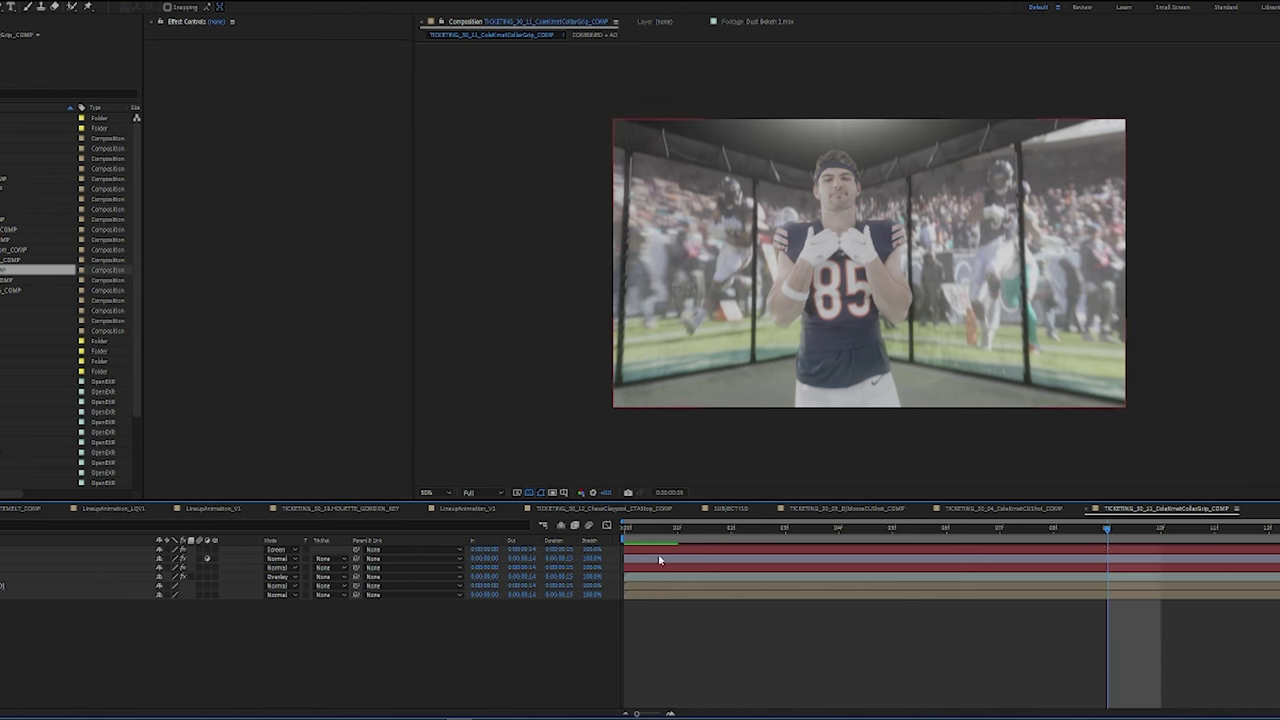
drag(688, 552, 866, 536)
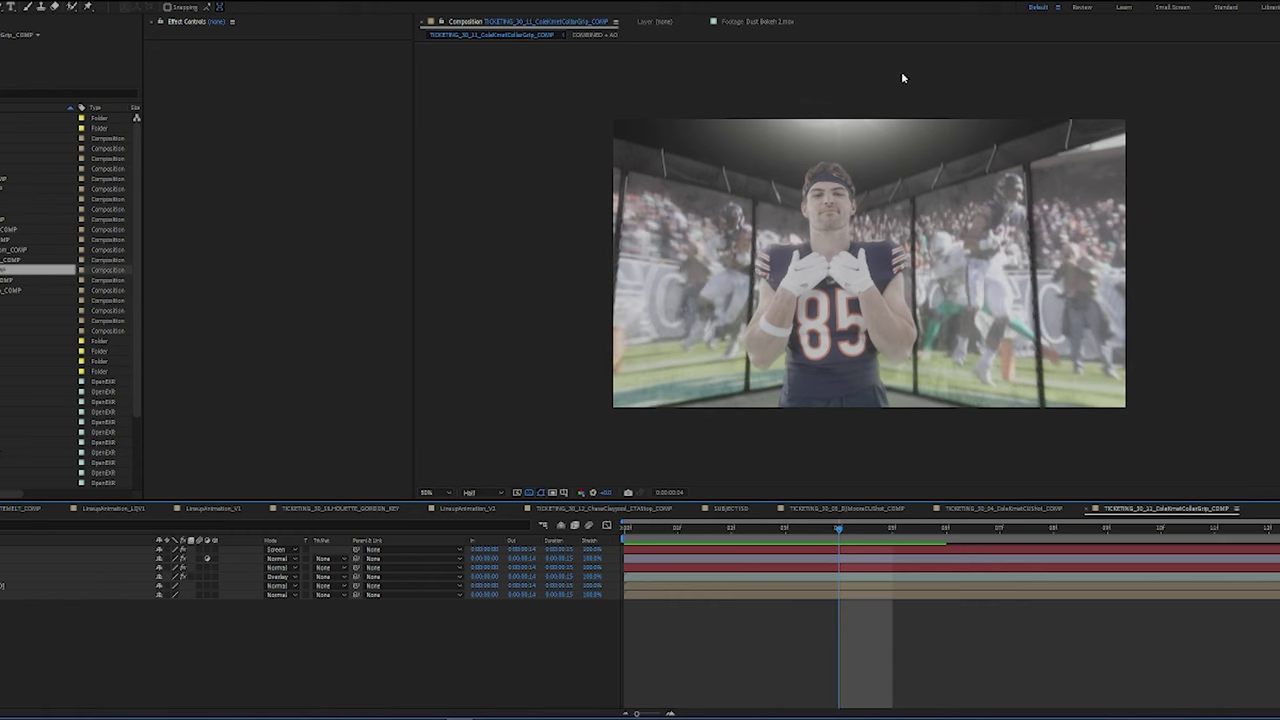
- Try repositioning the Knoll Light Factory light source on the Lens Flare layer around the frame
click(60, 550)
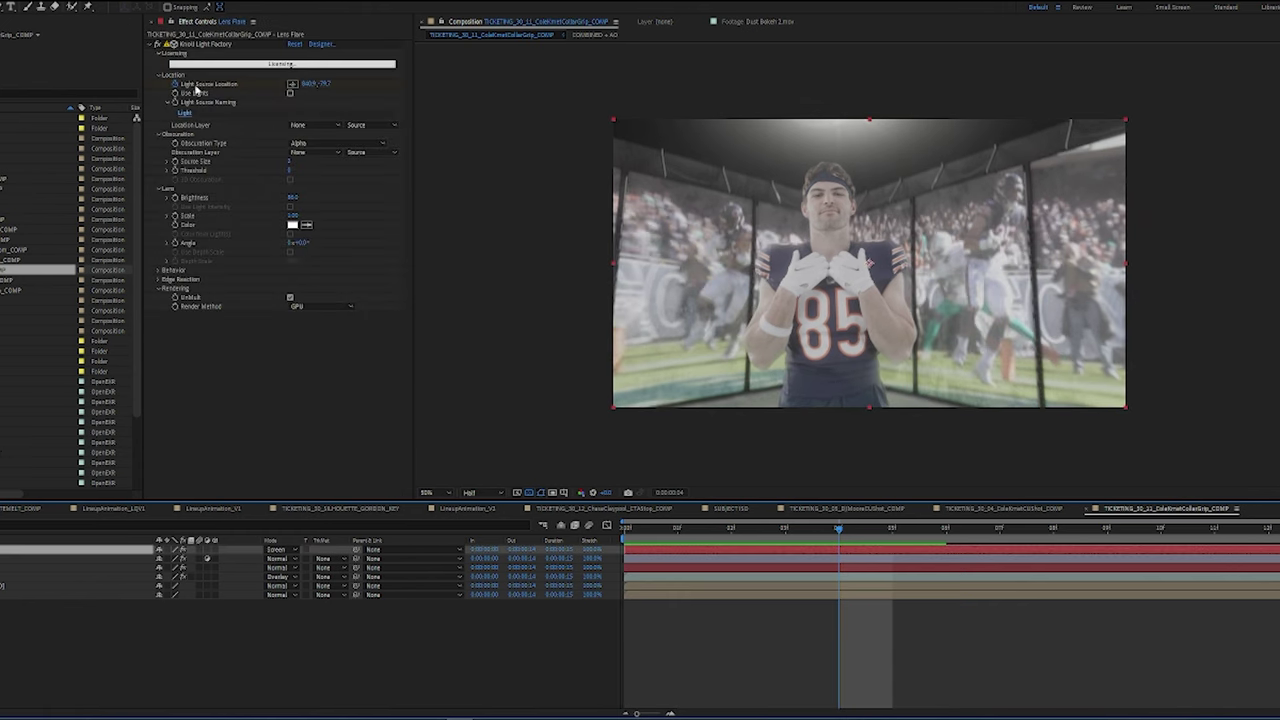
click(207, 45)
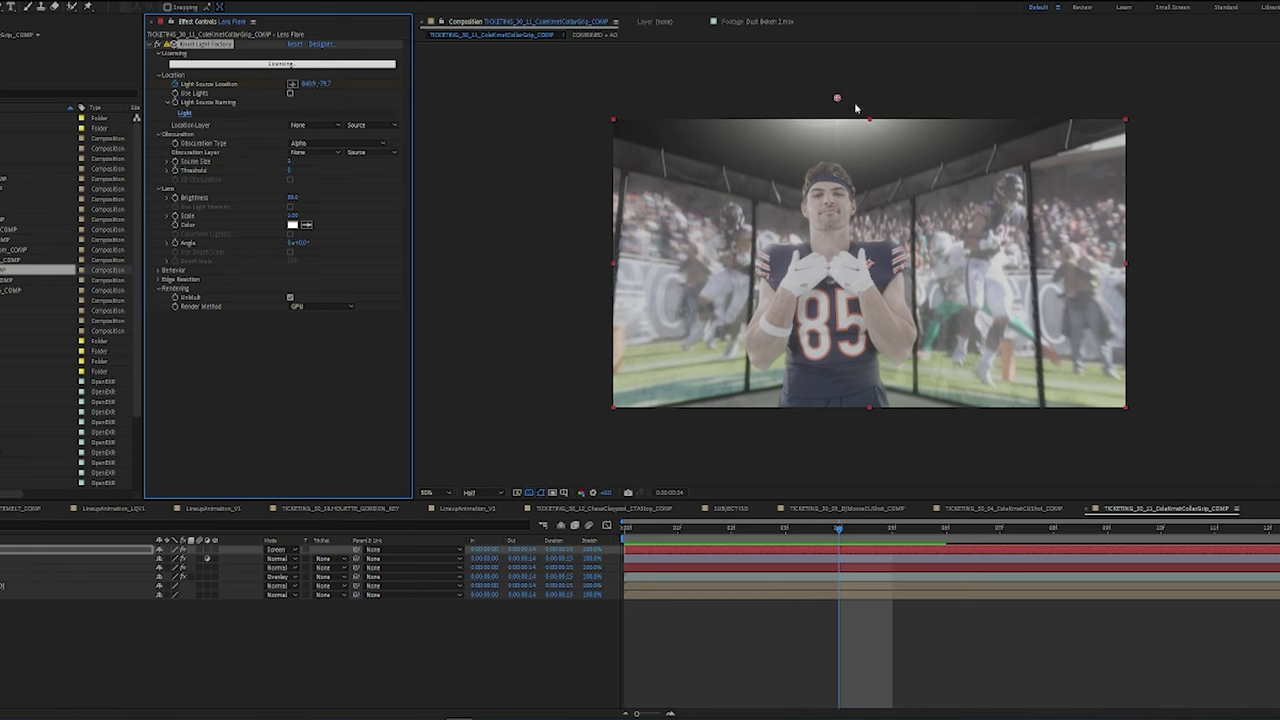
drag(838, 98, 573, 269)
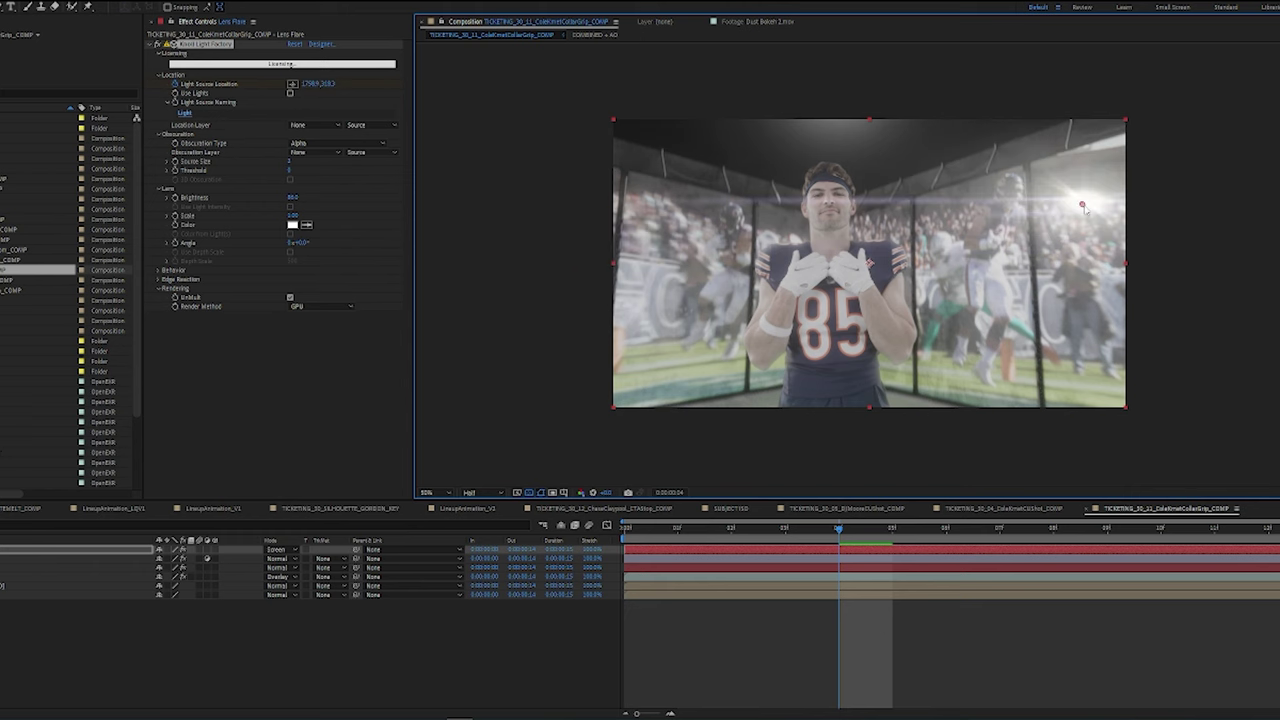
- Inspect the flare and texture overlay at 0:00:00:03, both up close and across the whole frame, and preview the shot
key(Home)
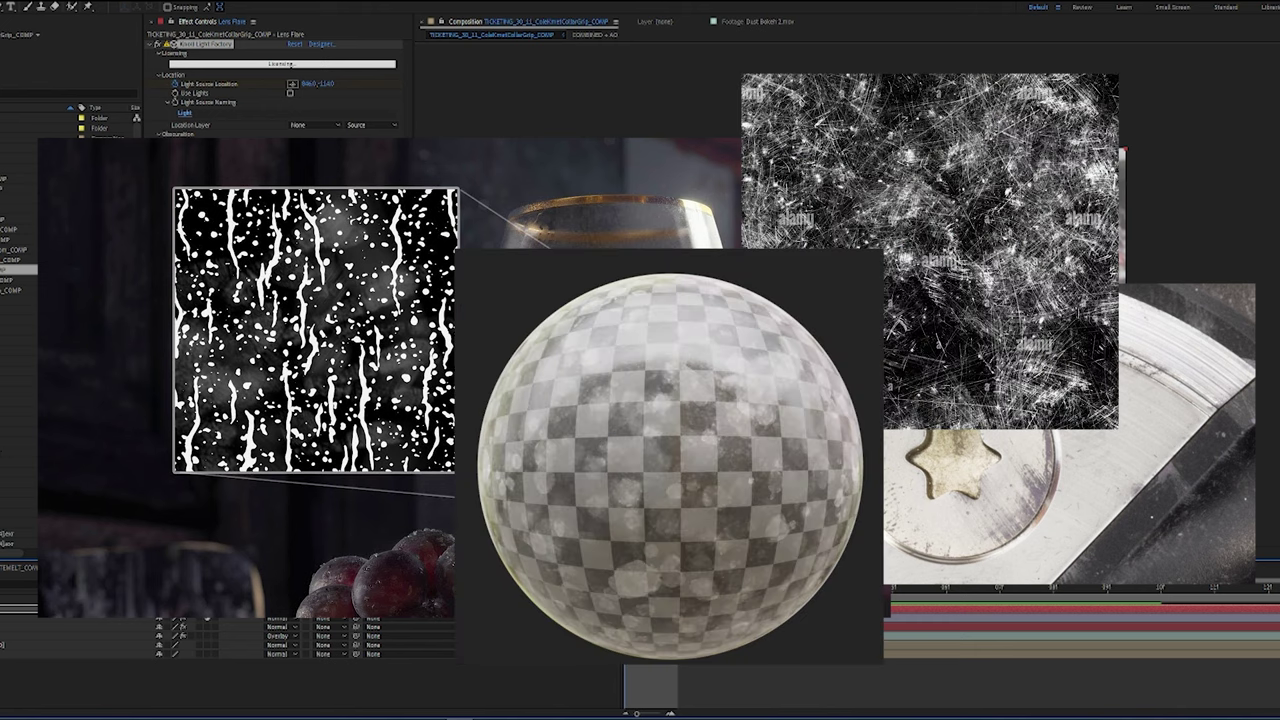
drag(672, 559, 674, 506)
click(762, 537)
scroll(857, 264, up, 2)
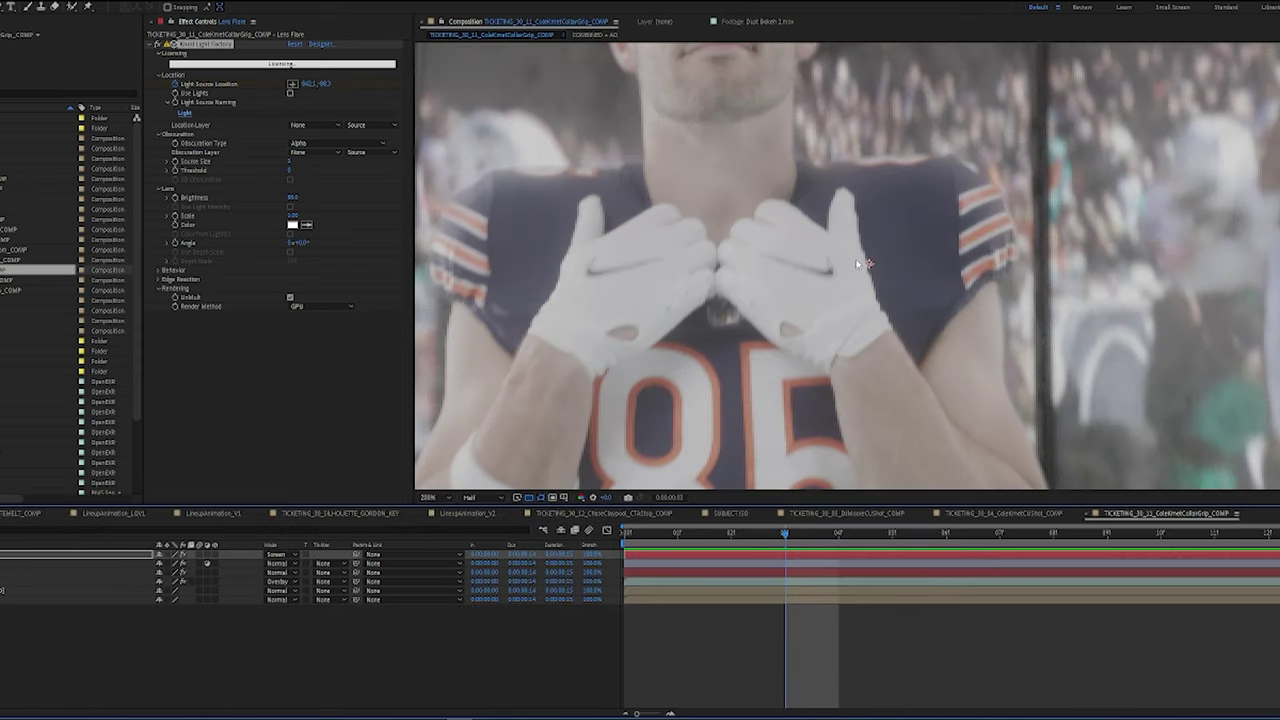
scroll(986, 302, down, 2)
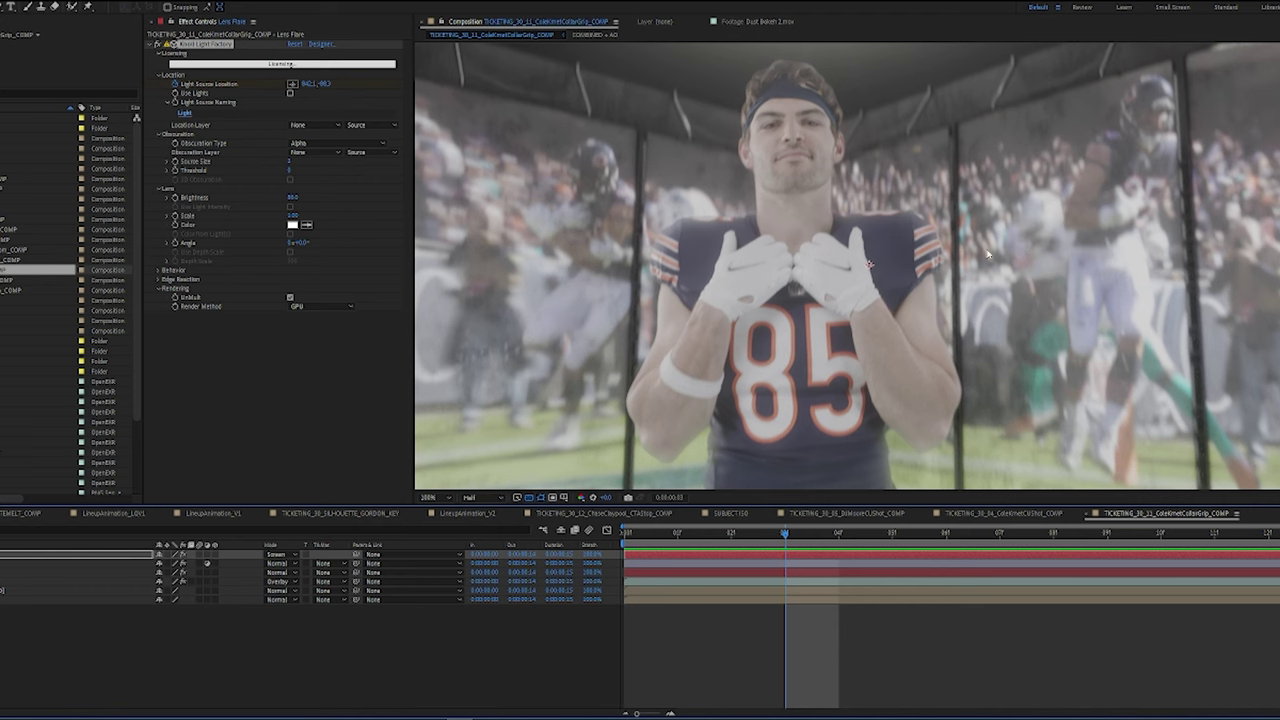
scroll(910, 292, down, 2)
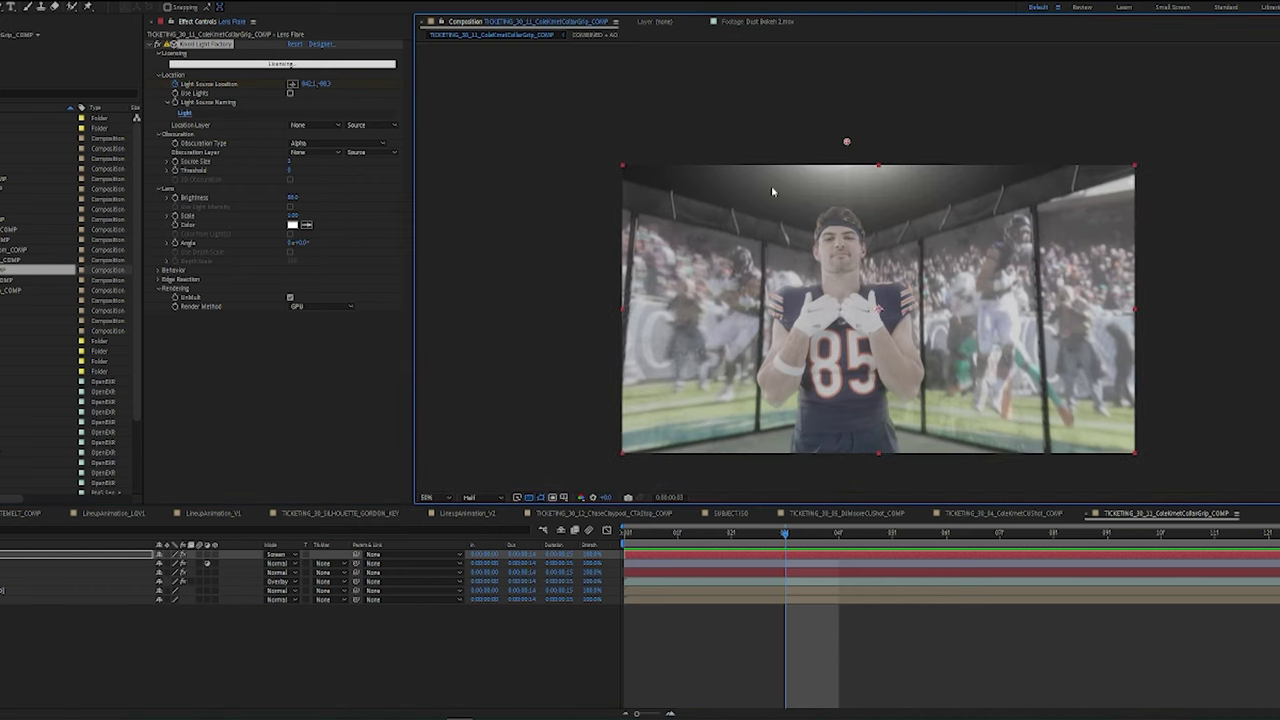
scroll(922, 222, up, 2)
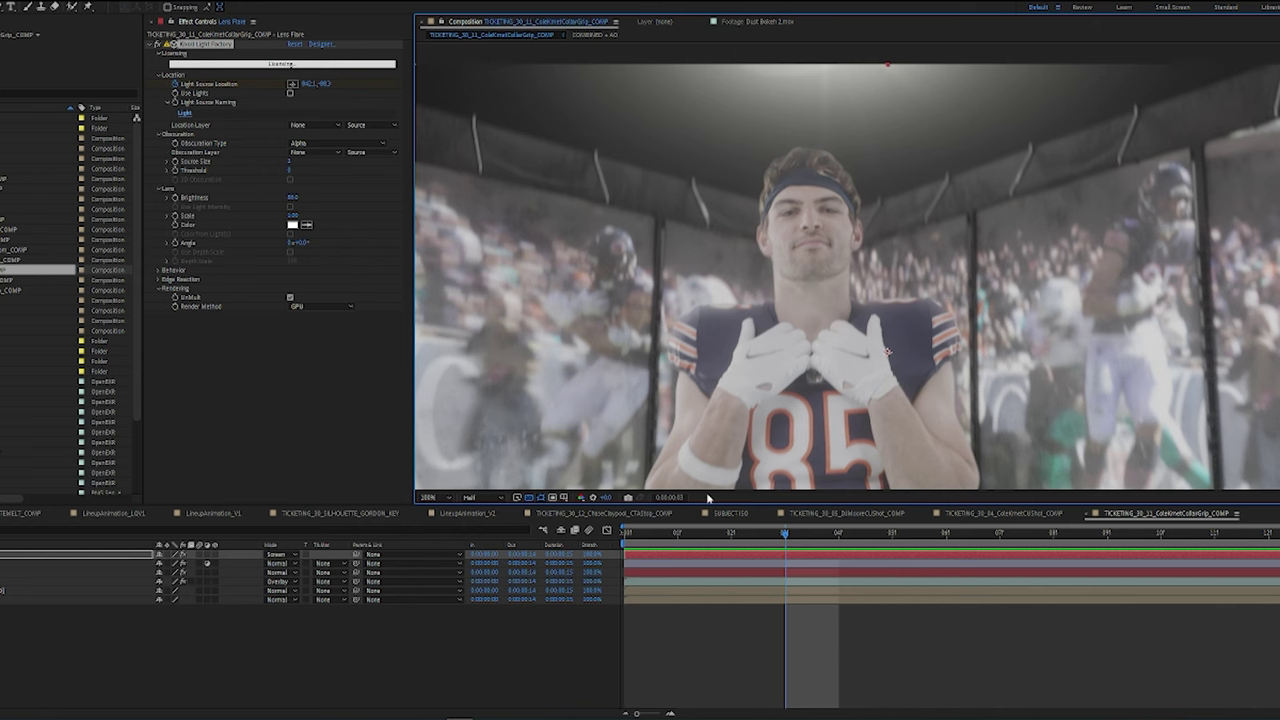
scroll(832, 340, down, 2)
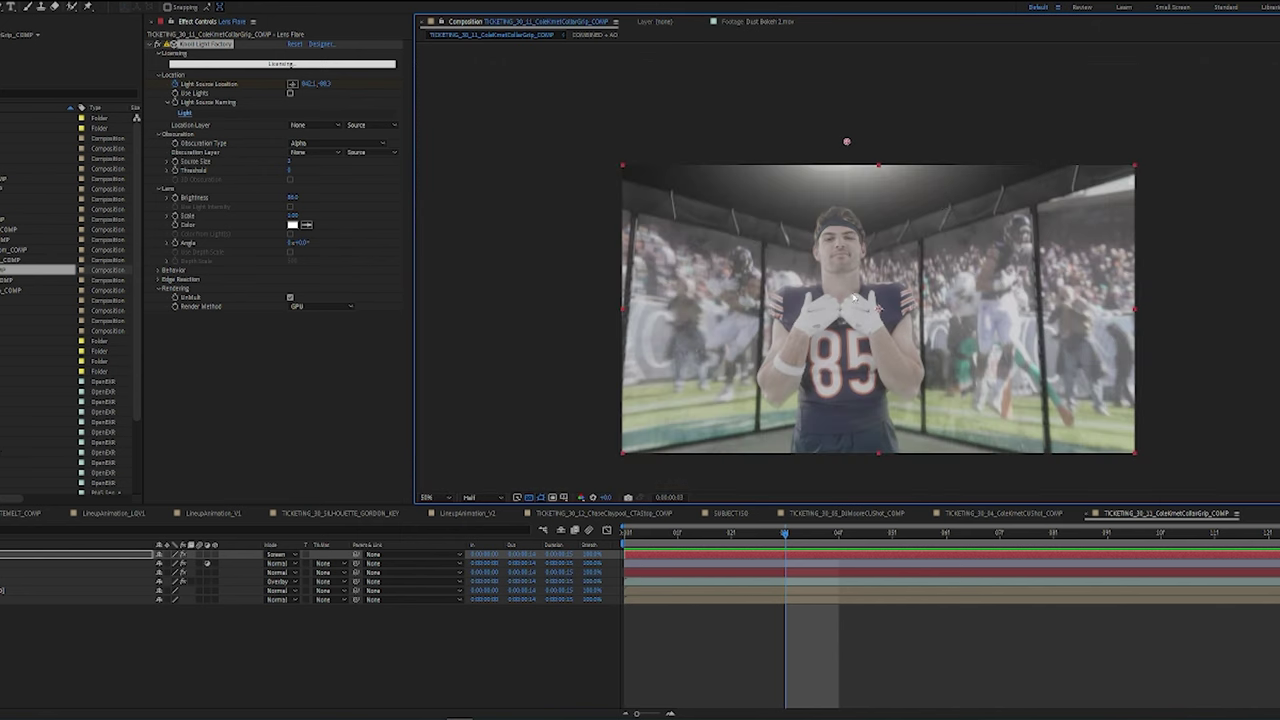
scroll(890, 330, down, 2)
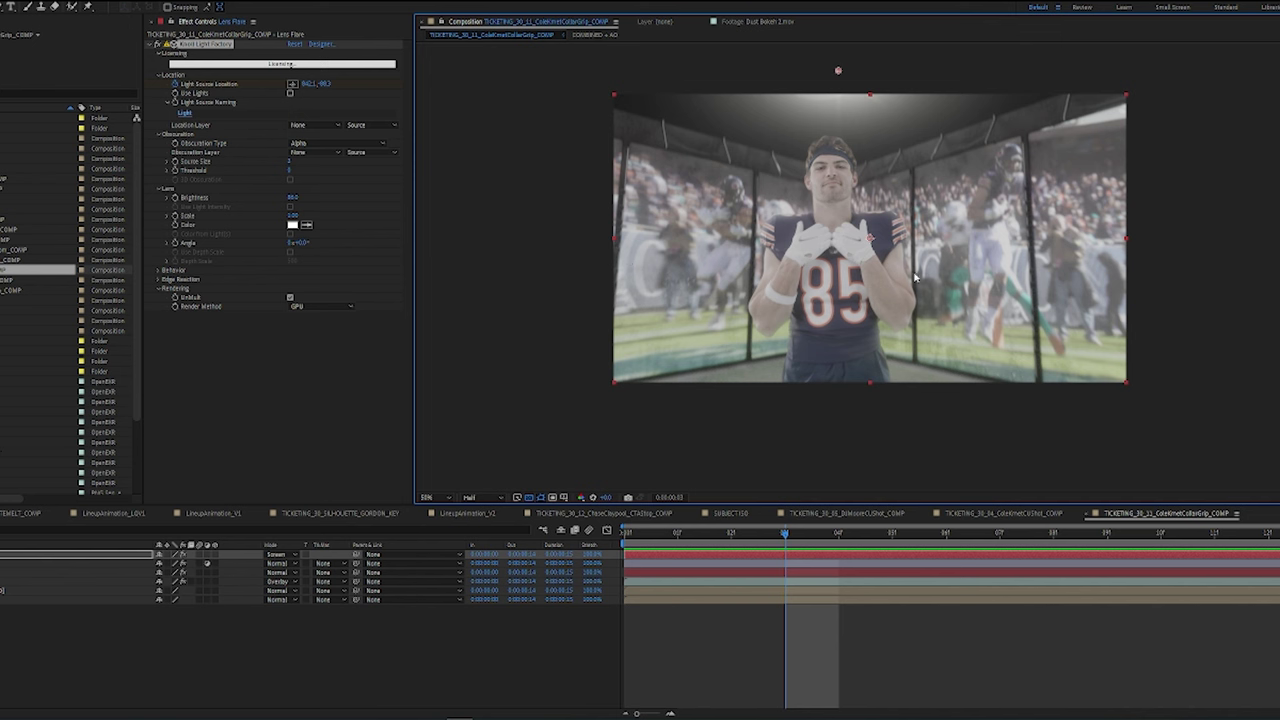
key(space)
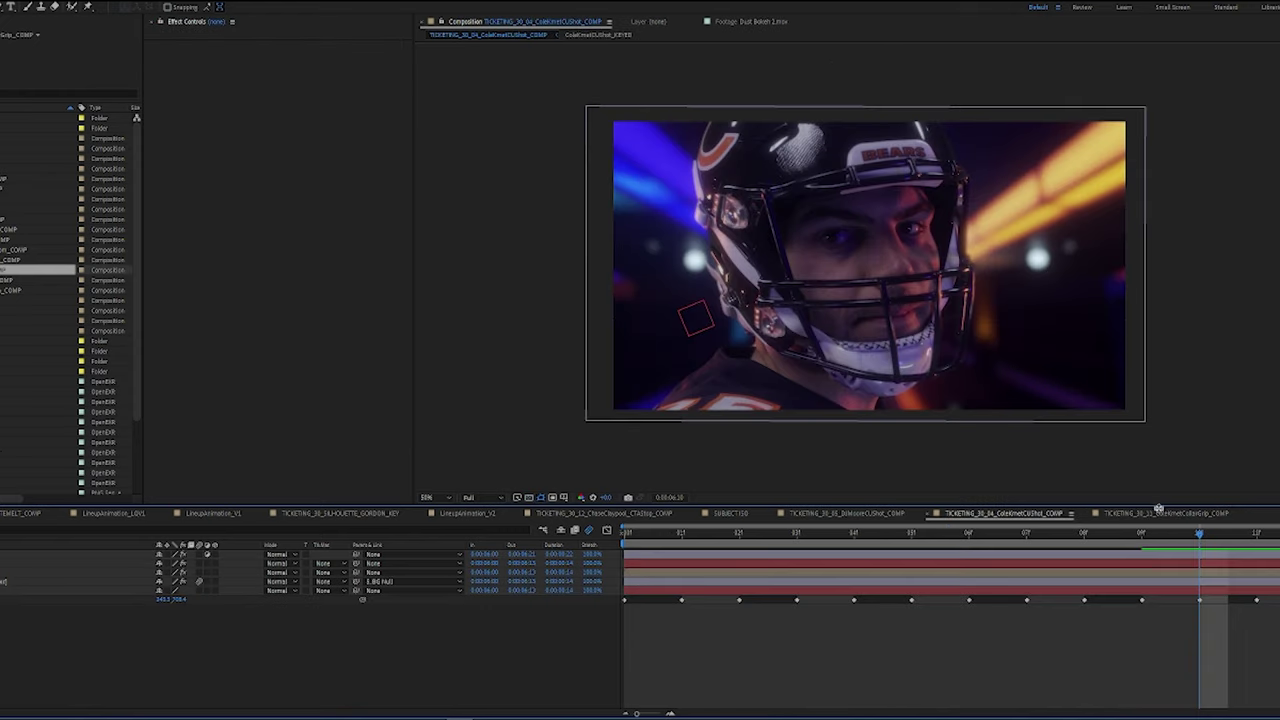
- Compare the TICKETING_30_04 helmet close-up composition with the TICKETING_30_11 composition
click(1159, 512)
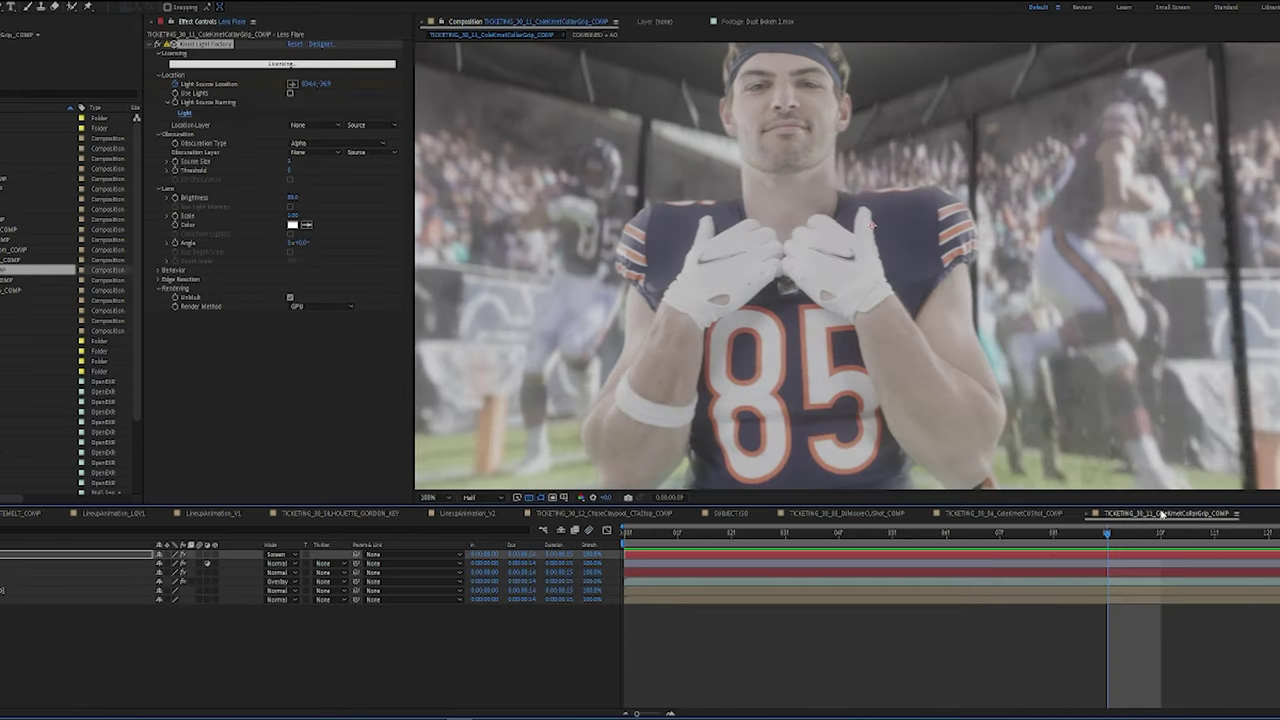
click(1010, 513)
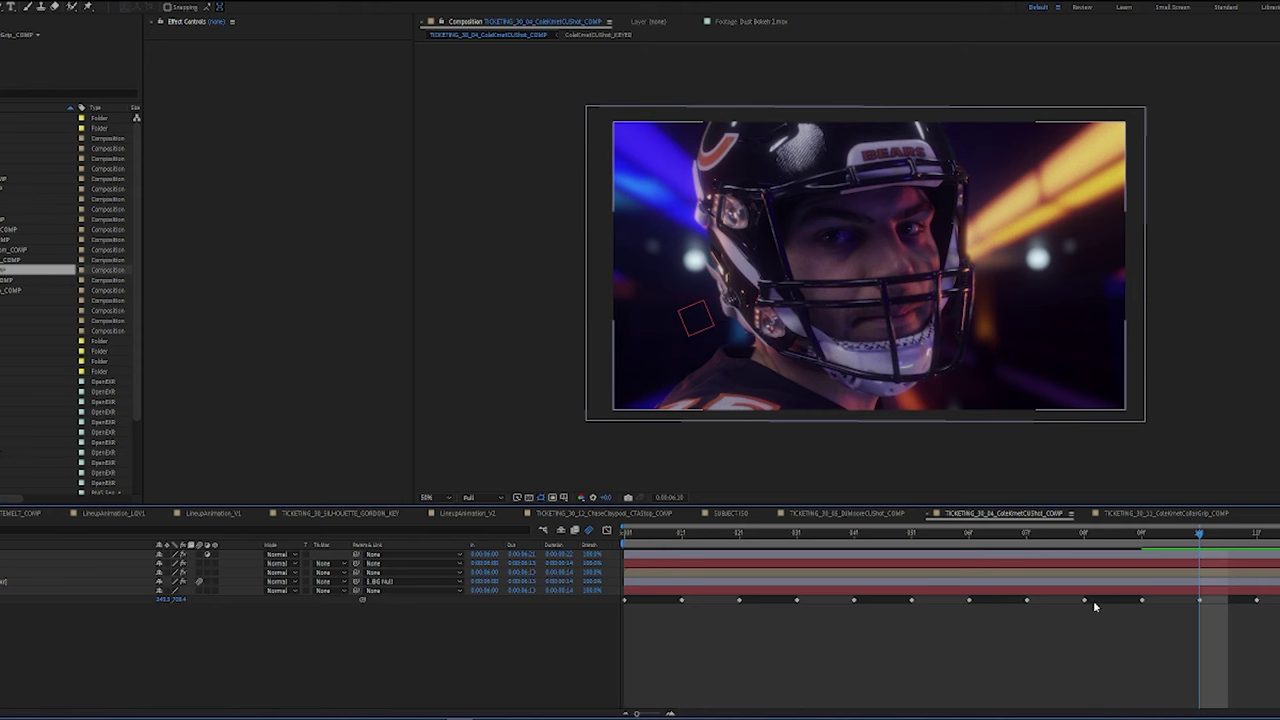
click(1162, 514)
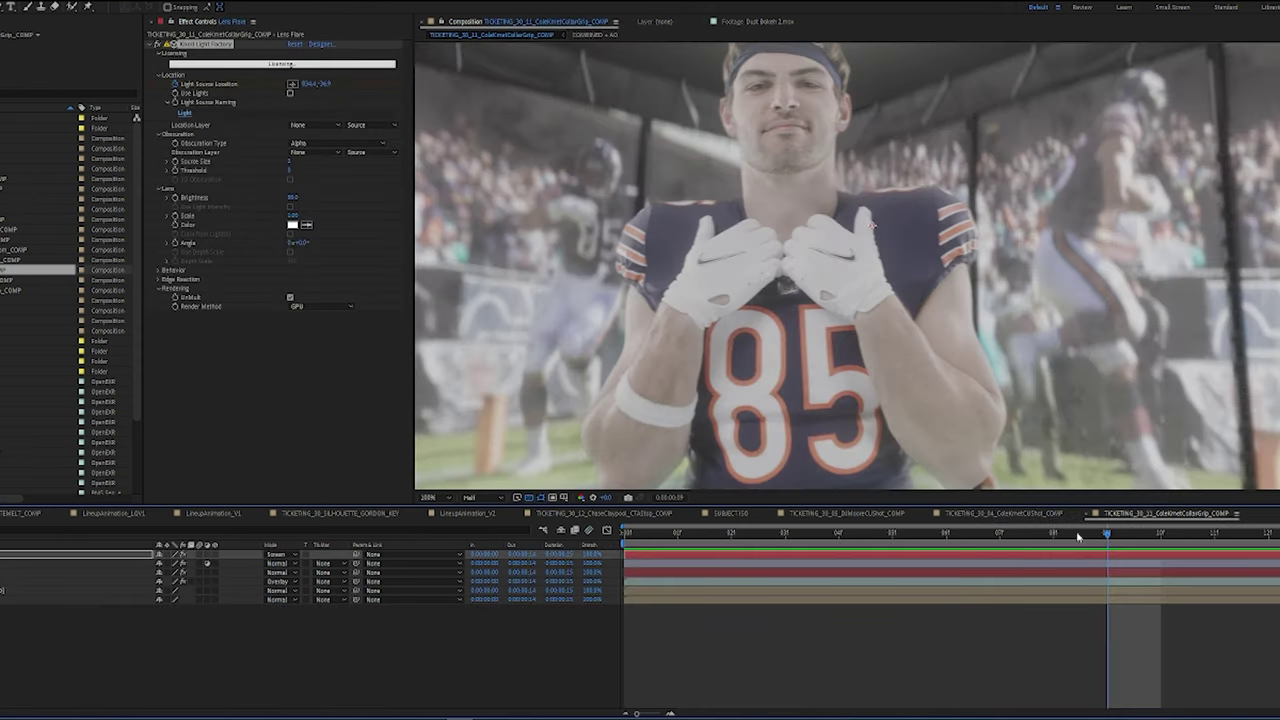
- Review the full TICKETING_30_11 shot across its timeline and return to the first frame
scroll(808, 295, down, 1)
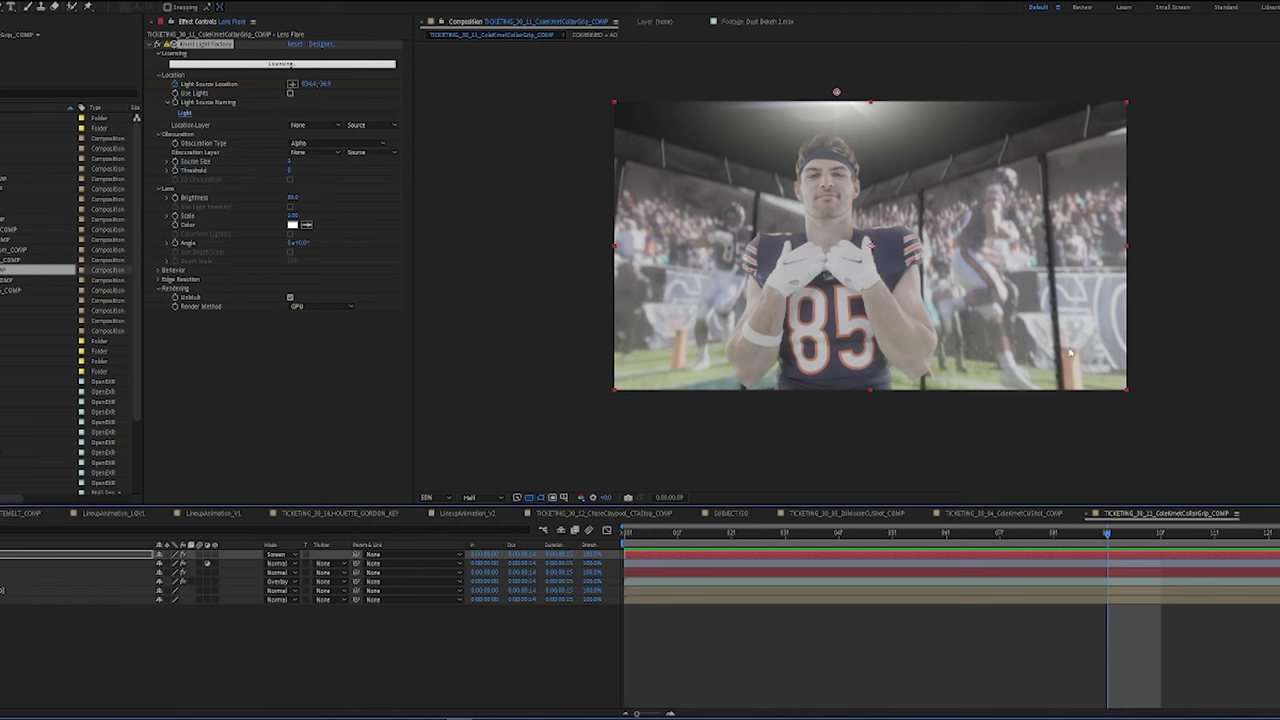
click(956, 533)
key(space)
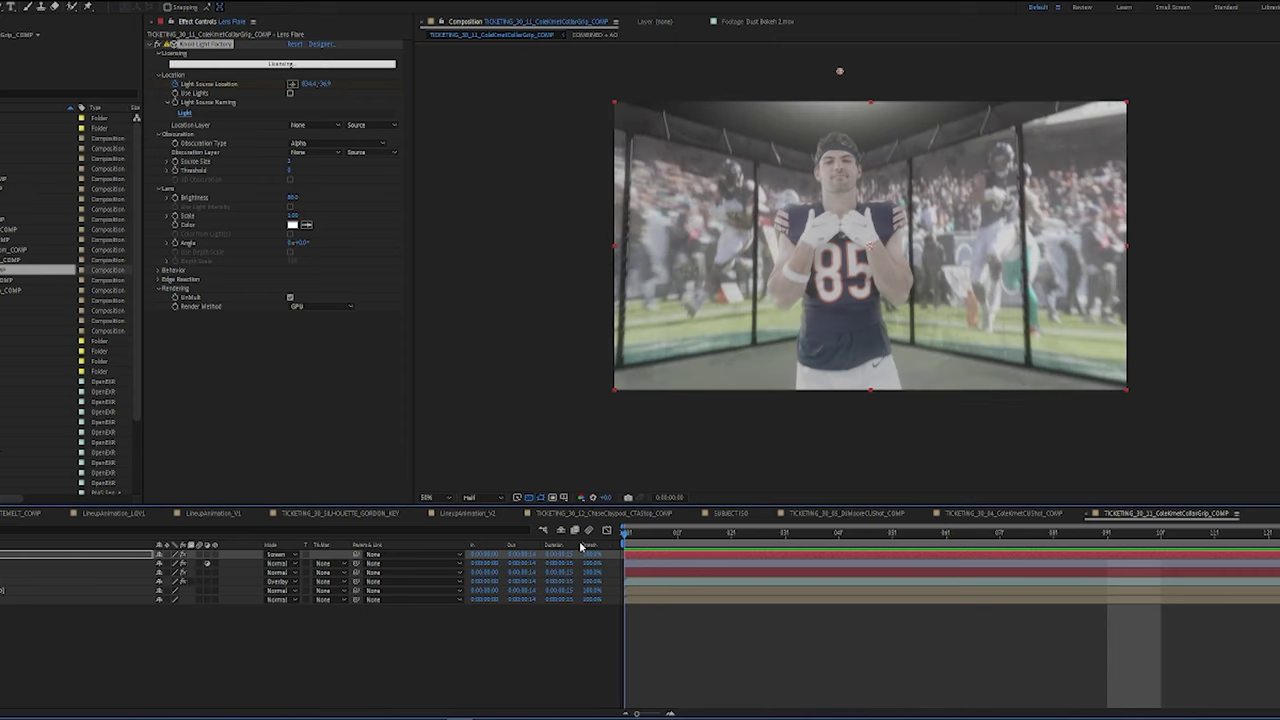
drag(1270, 533, 576, 602)
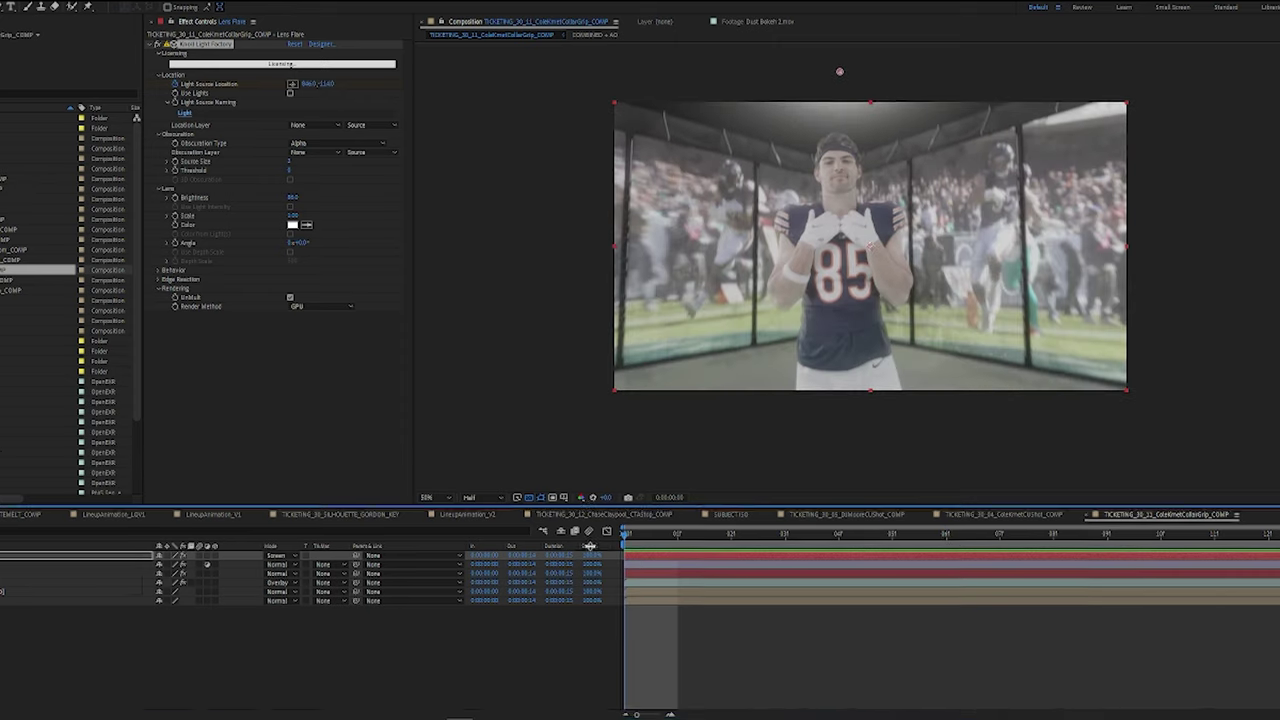